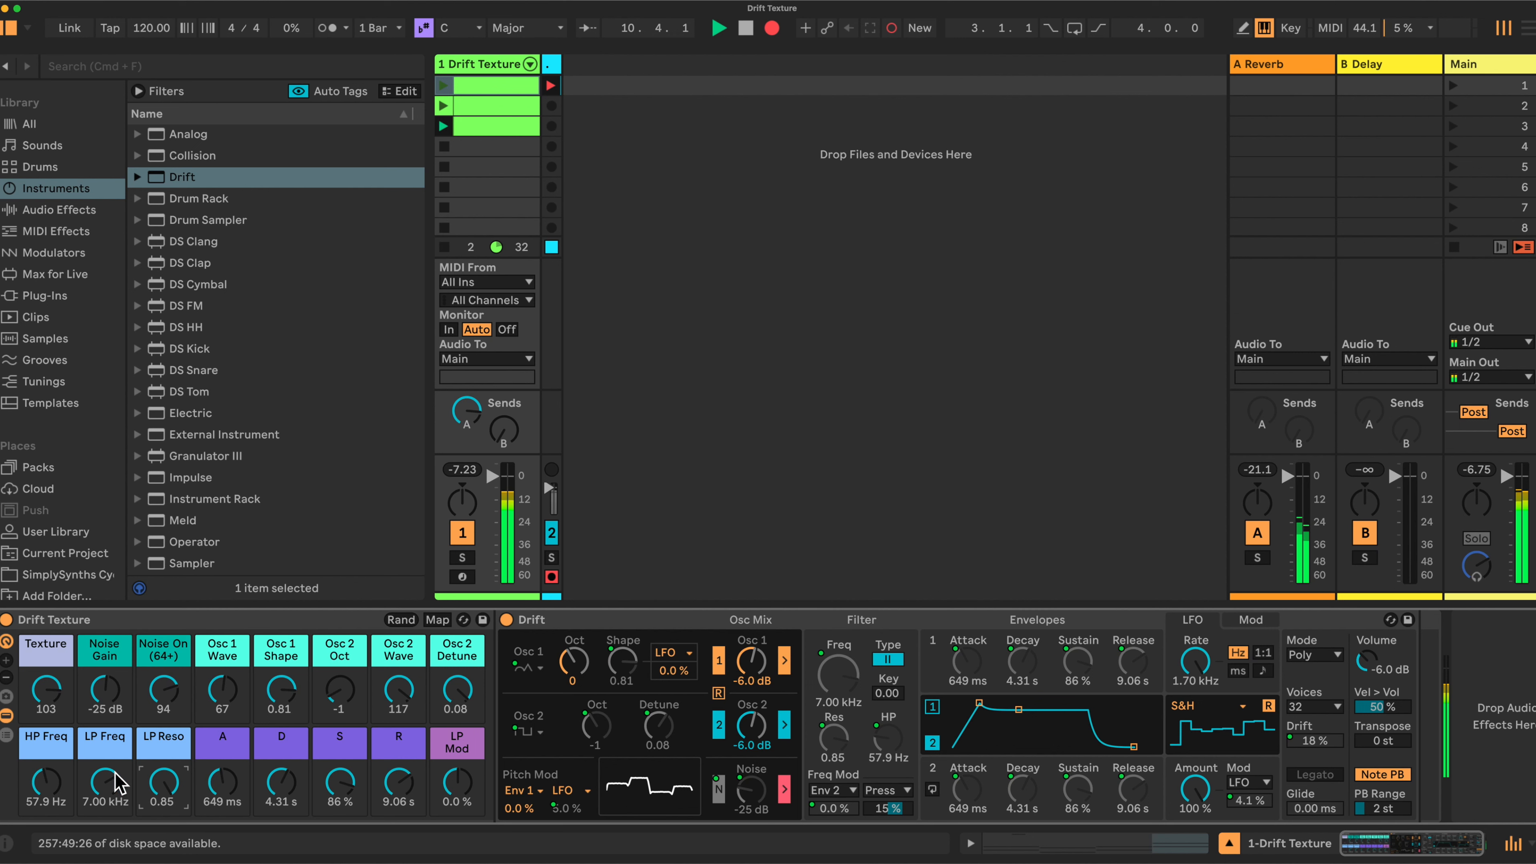
Sweep LP Freq down from 4.50 toward 2.20 kHz, push LP Mod negative and nudge HP Freq up
drag(100, 782, 99, 786)
click(63, 787)
click(457, 784)
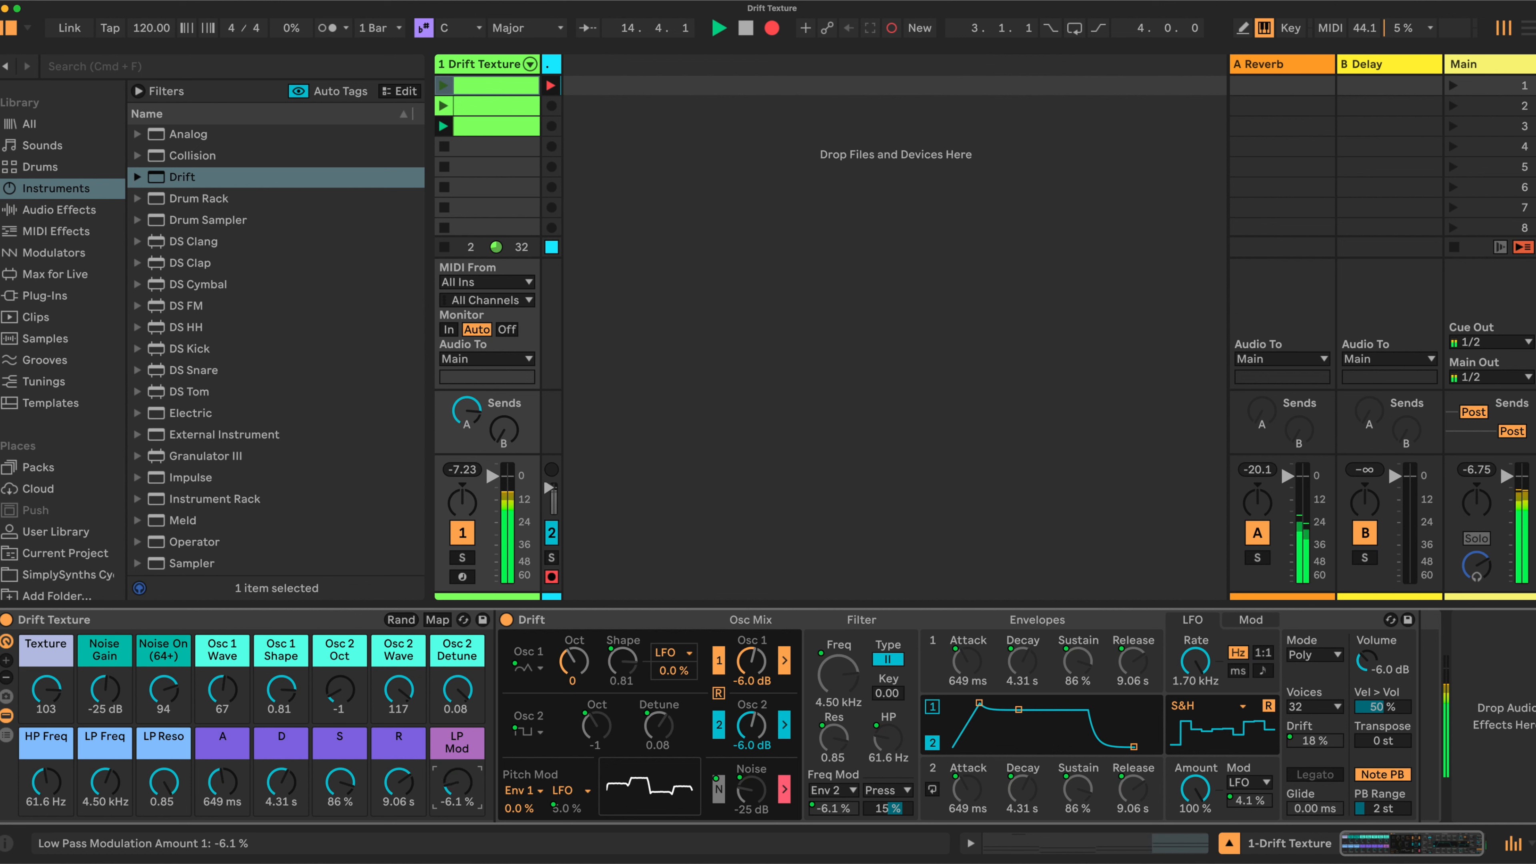
drag(457, 783, 457, 785)
drag(105, 782, 110, 783)
click(46, 782)
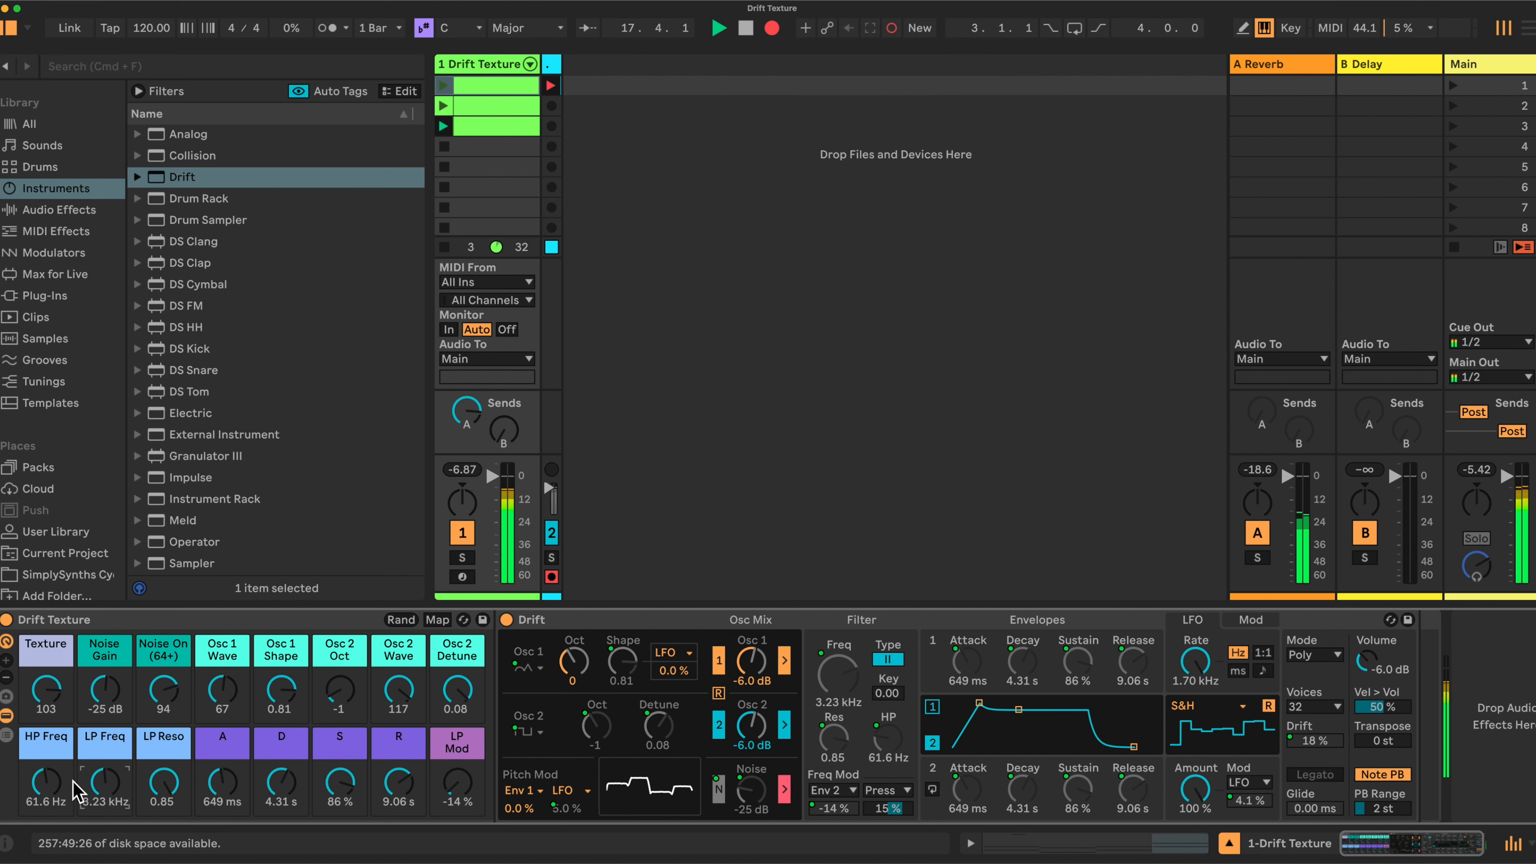
drag(46, 782, 104, 675)
drag(112, 771, 113, 787)
Raise HP Freq to 125 Hz and ride LP Freq between 4.63 and 7.61 kHz, ending near 5.93 kHz, while adjusting LP Mod
drag(450, 787, 455, 780)
drag(33, 783, 98, 782)
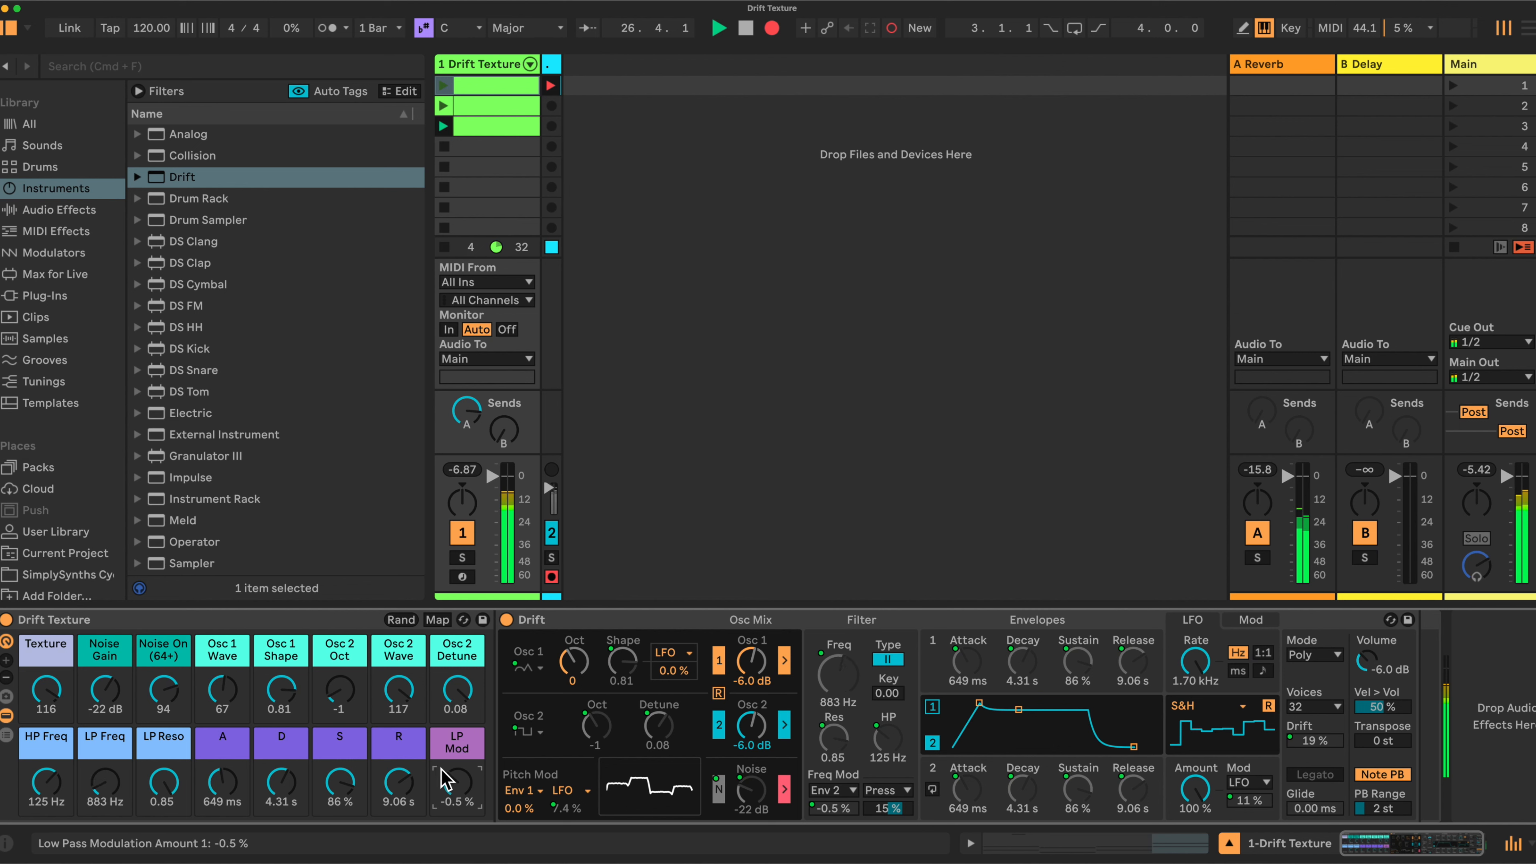
mouse_move(103, 784)
mouse_down()
mouse_move(73, 800)
mouse_move(104, 767)
mouse_up()
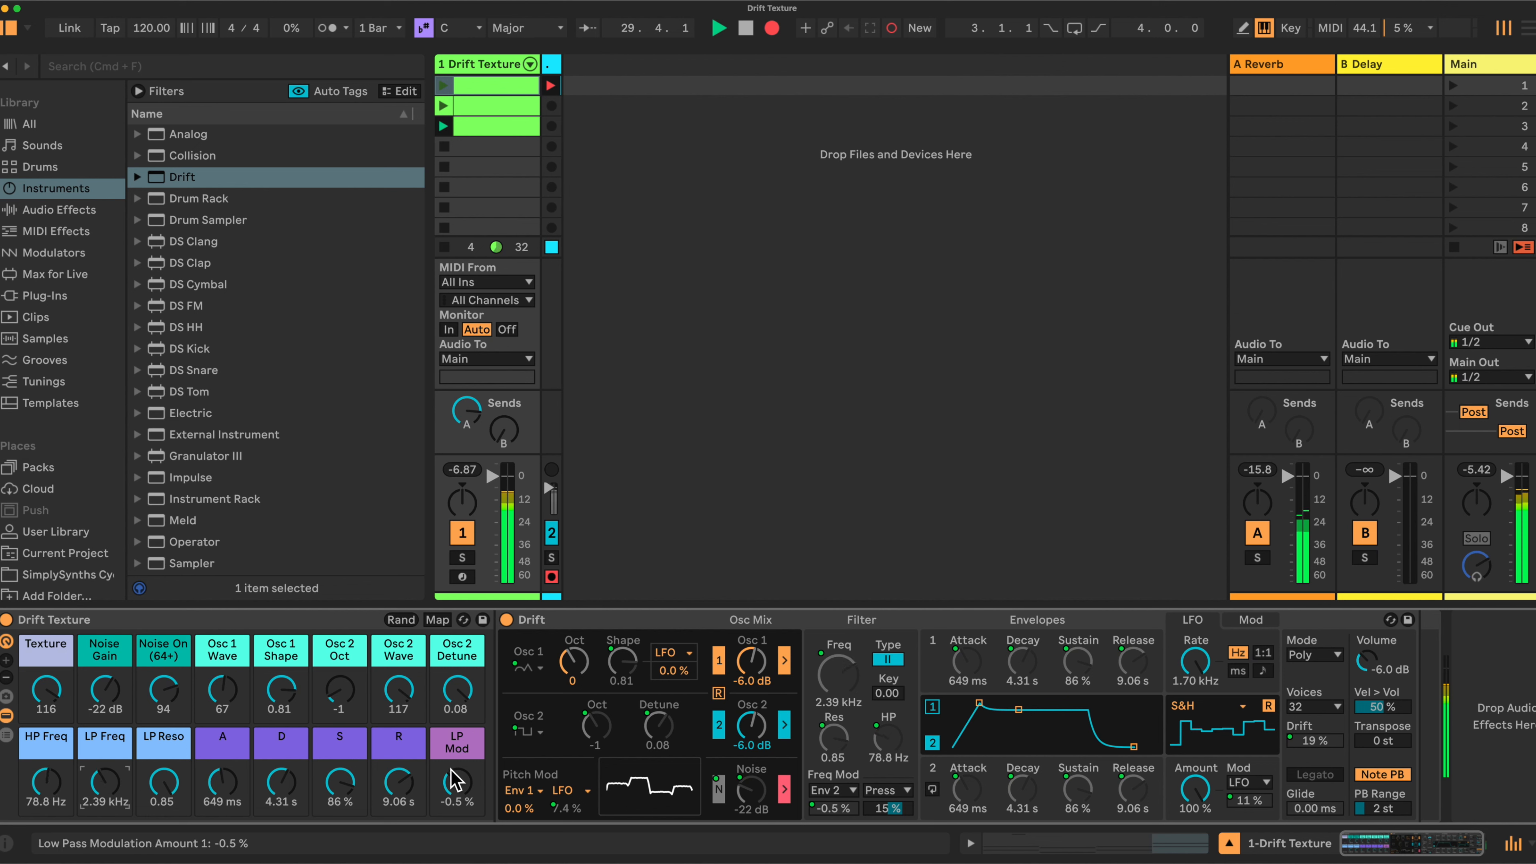
drag(458, 784, 458, 788)
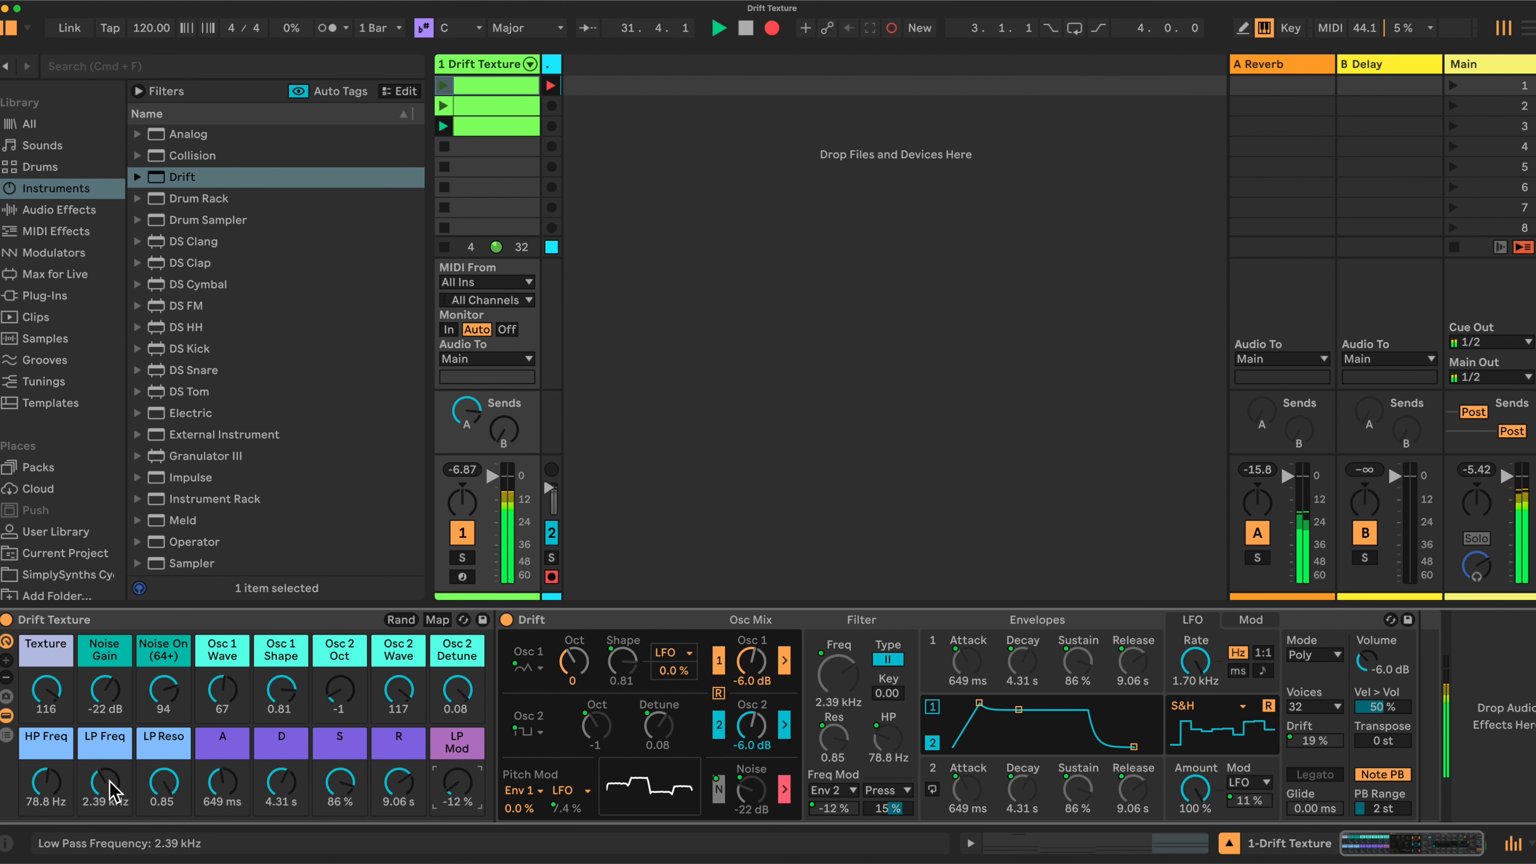
mouse_move(104, 781)
mouse_down()
mouse_move(164, 784)
mouse_move(104, 776)
mouse_up()
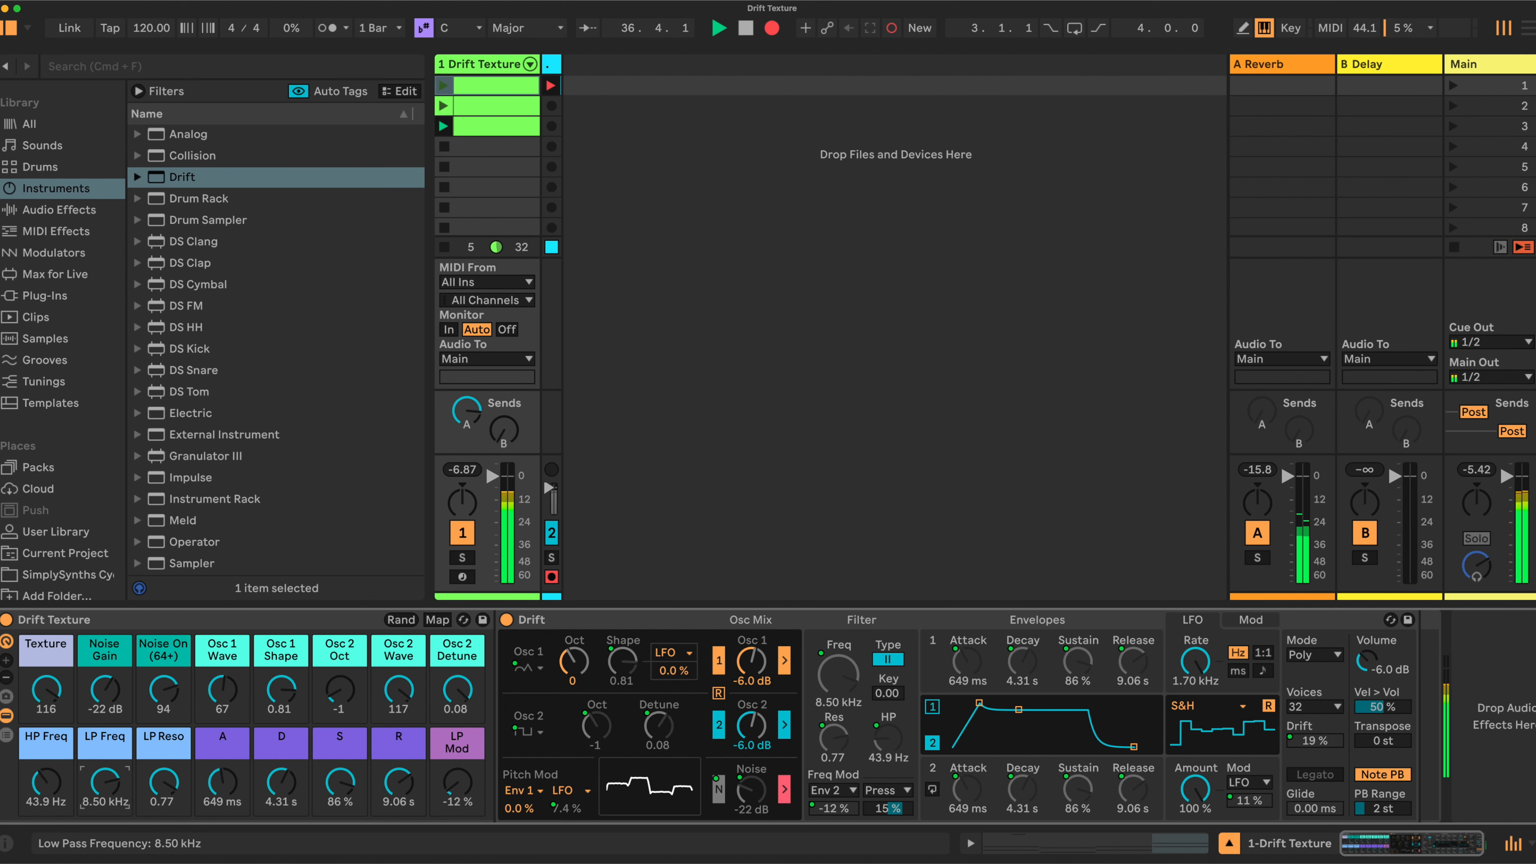
drag(104, 782, 104, 786)
drag(457, 786, 457, 780)
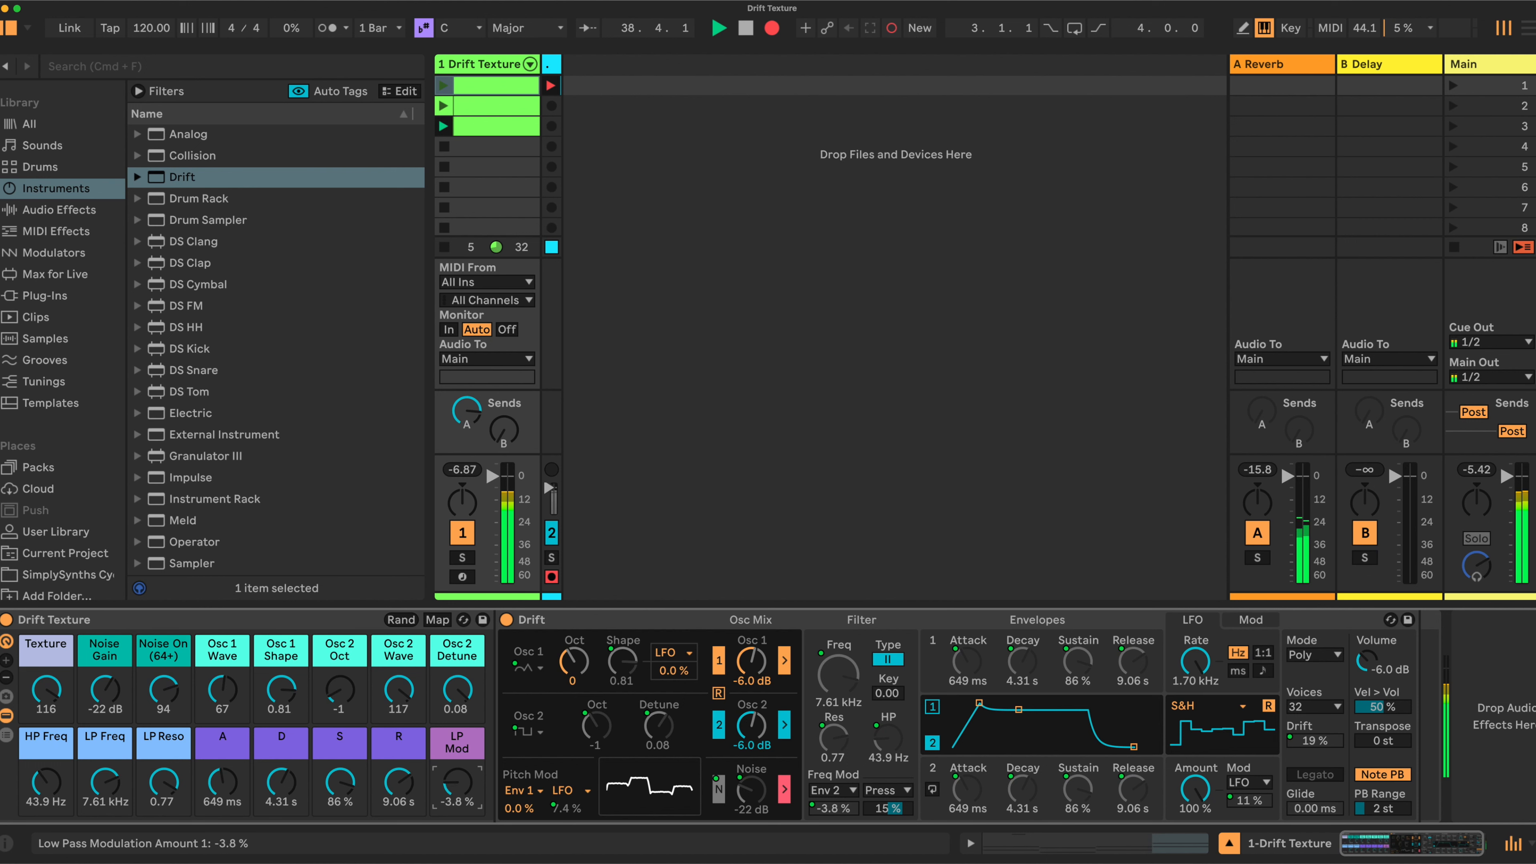
drag(109, 781, 109, 794)
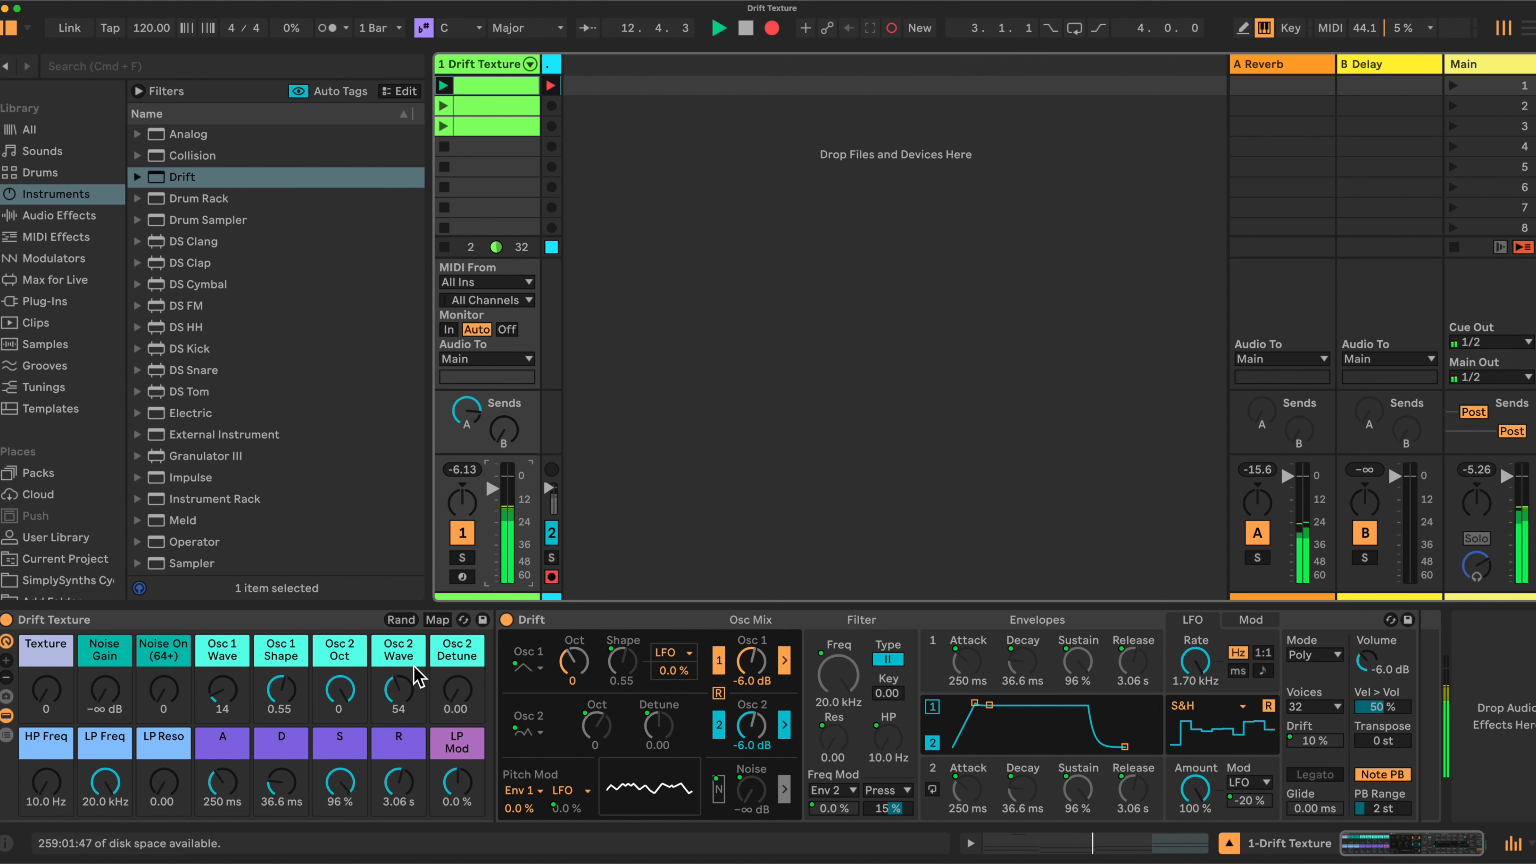
click(437, 619)
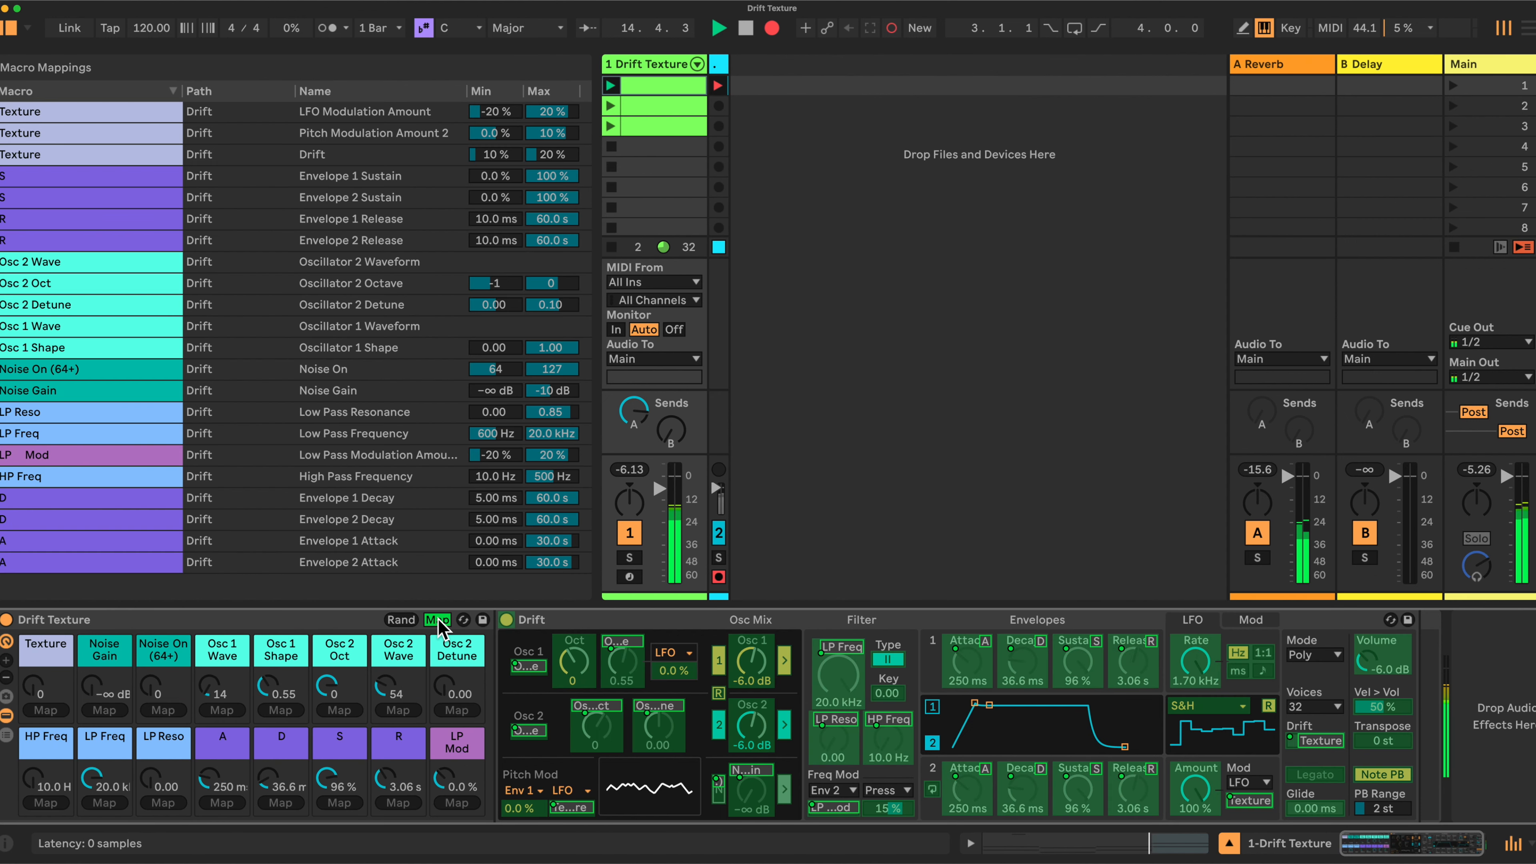
click(438, 619)
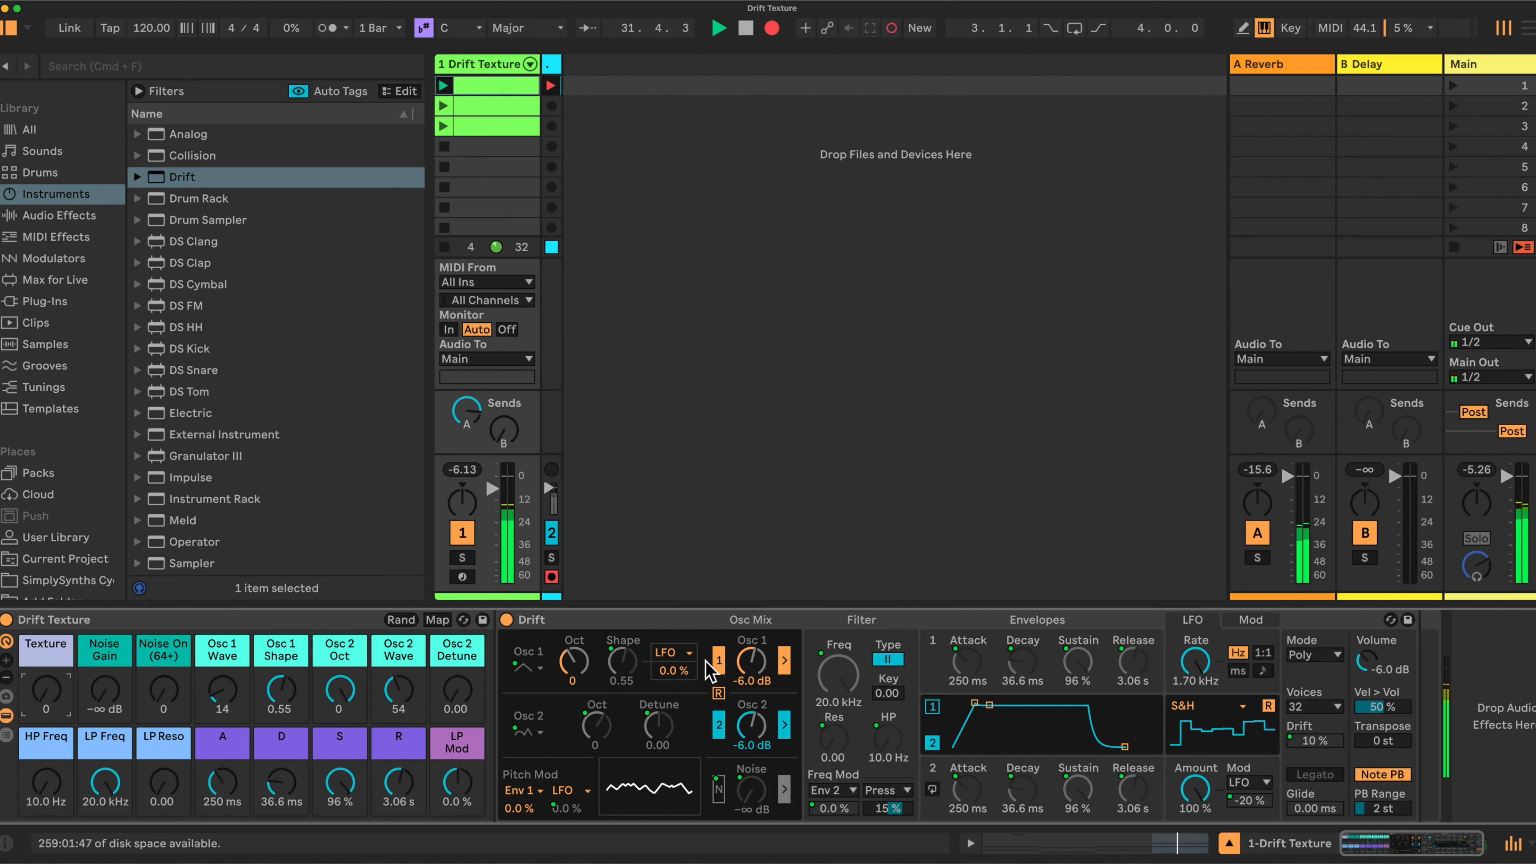
Raise the Texture macro in three passes until it reaches 127
scroll(182, 662, right, 1)
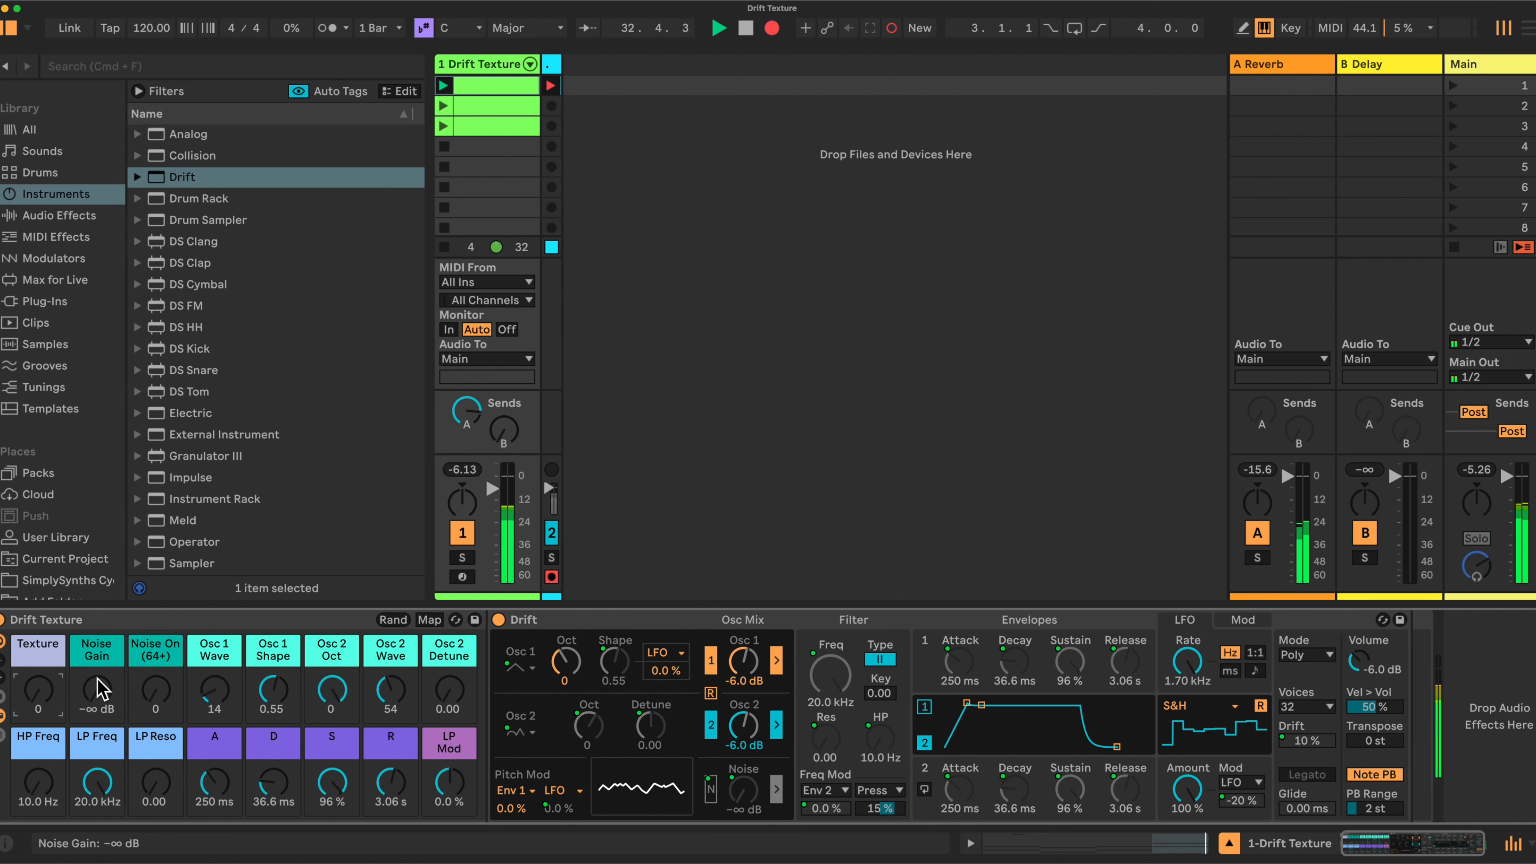
scroll(69, 680, left, 1)
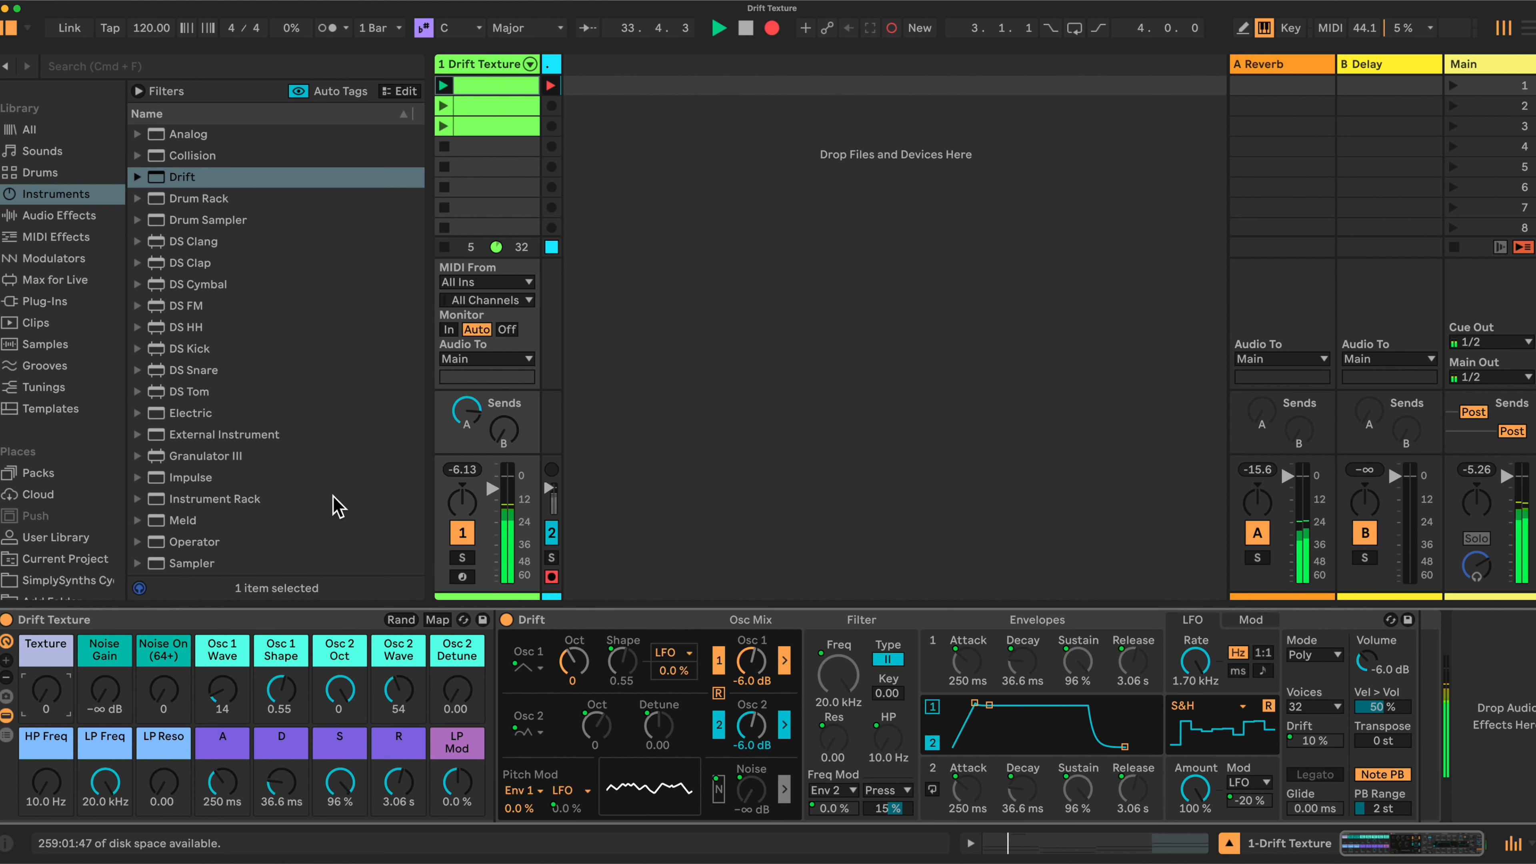
click(500, 484)
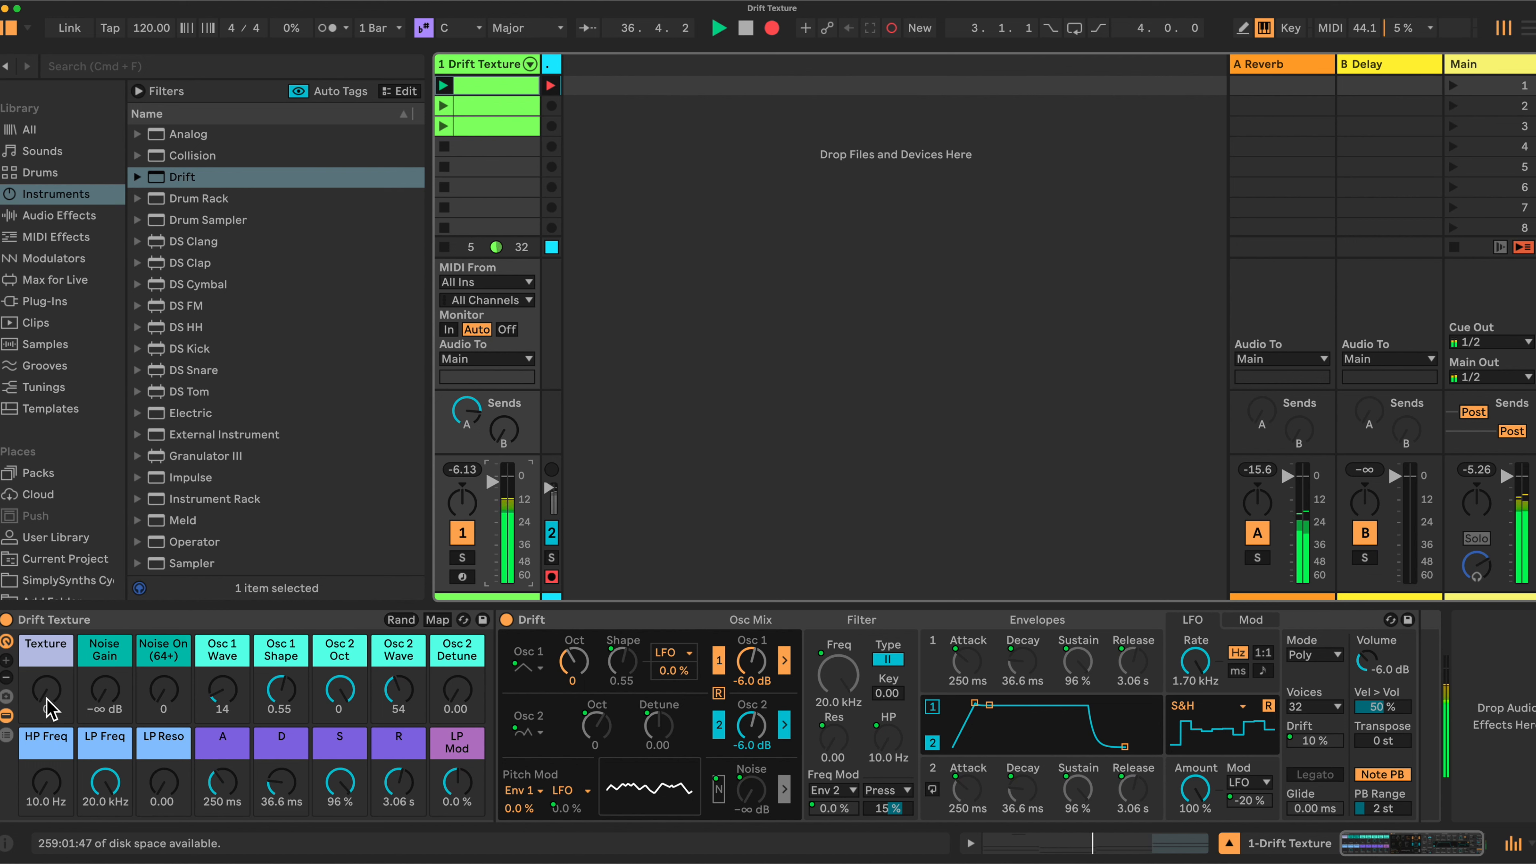
drag(46, 708, 46, 698)
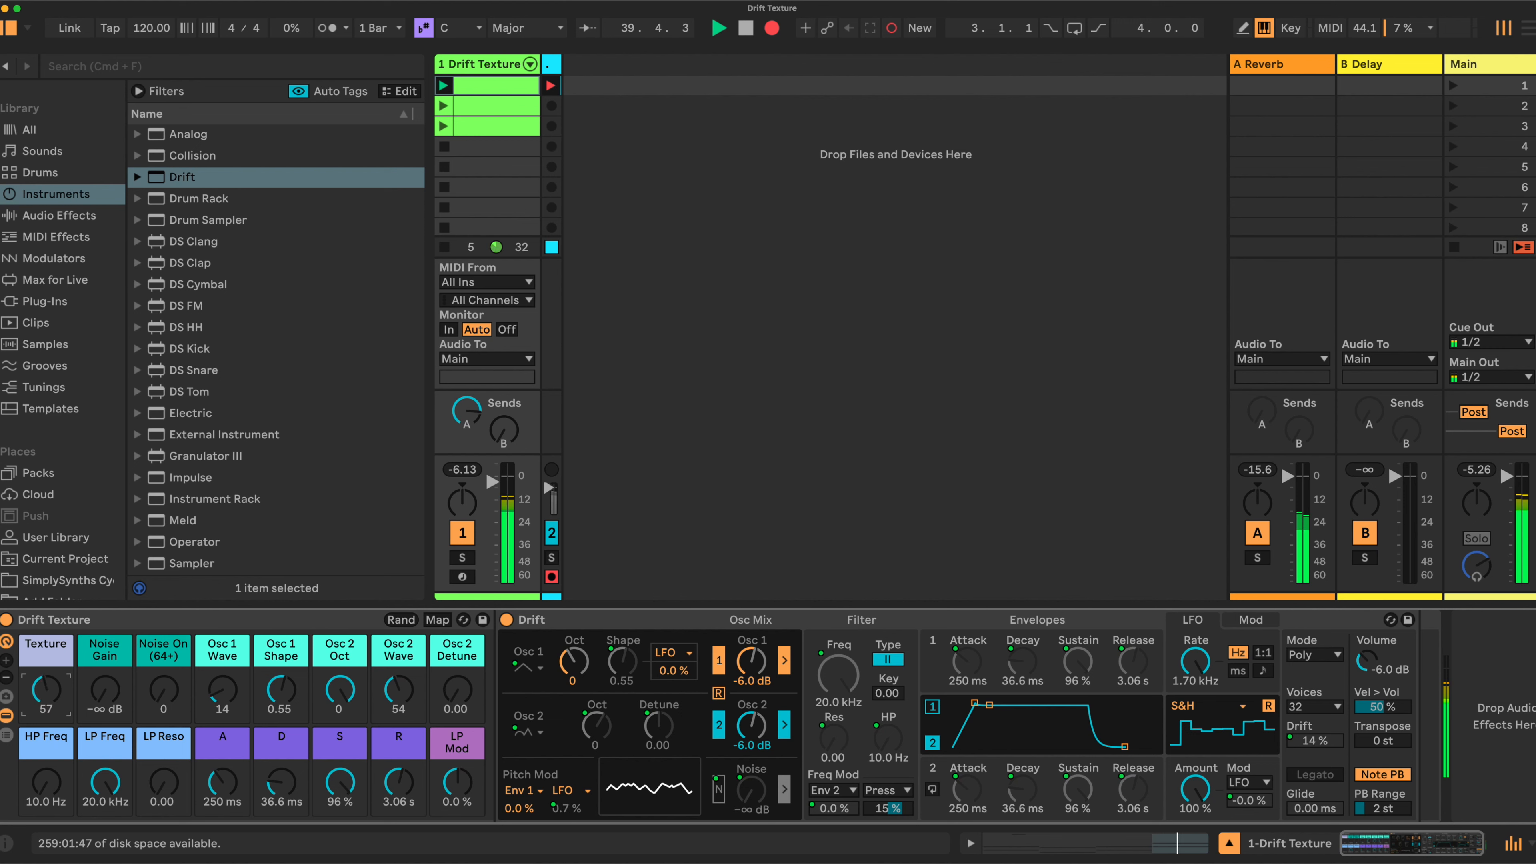
drag(46, 690, 46, 685)
drag(46, 690, 46, 684)
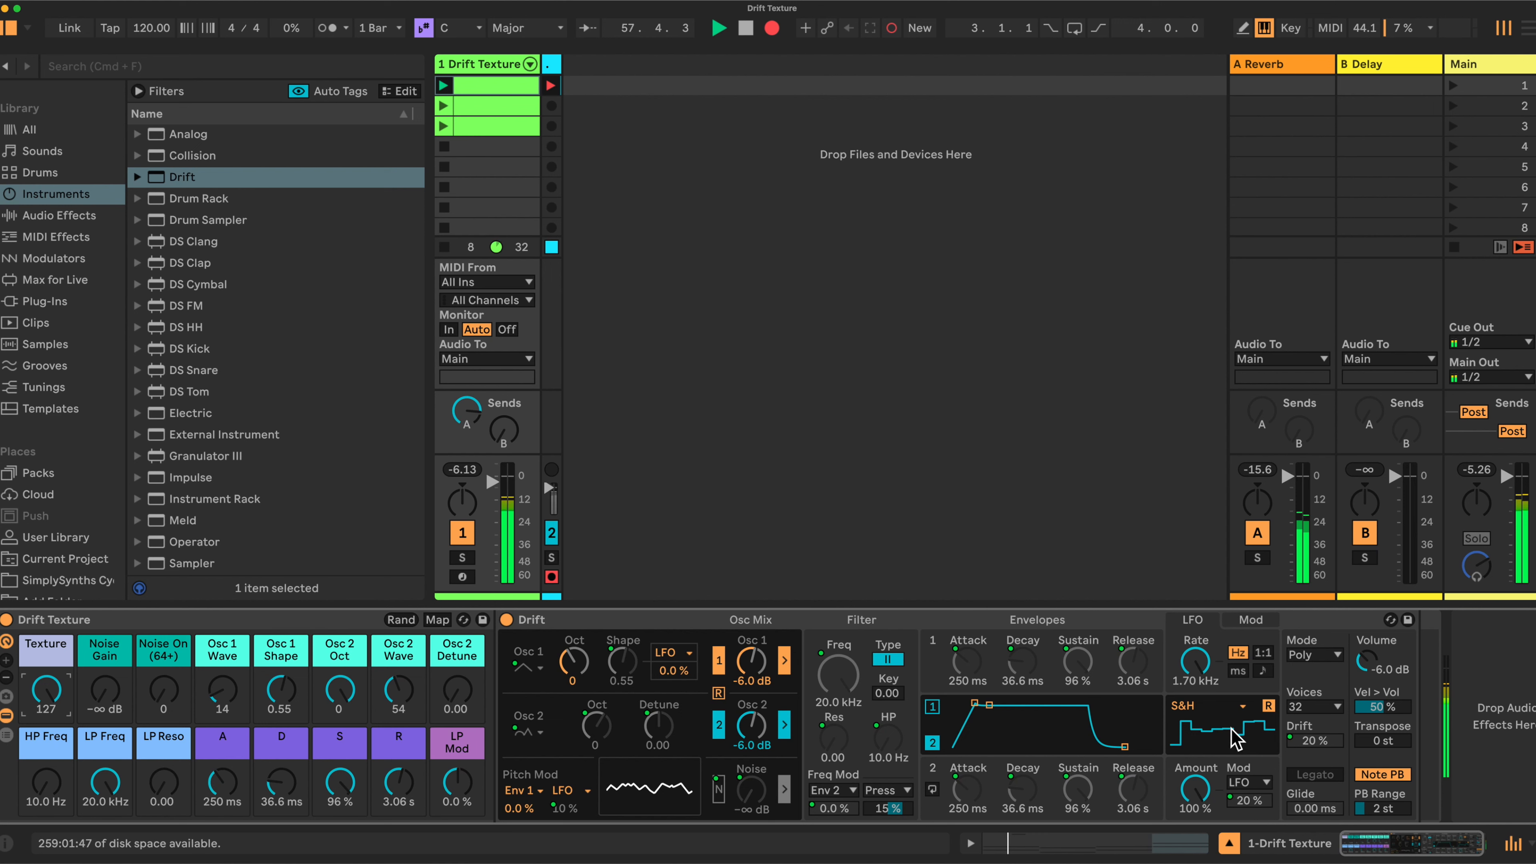
drag(45, 687, 45, 688)
drag(46, 690, 46, 708)
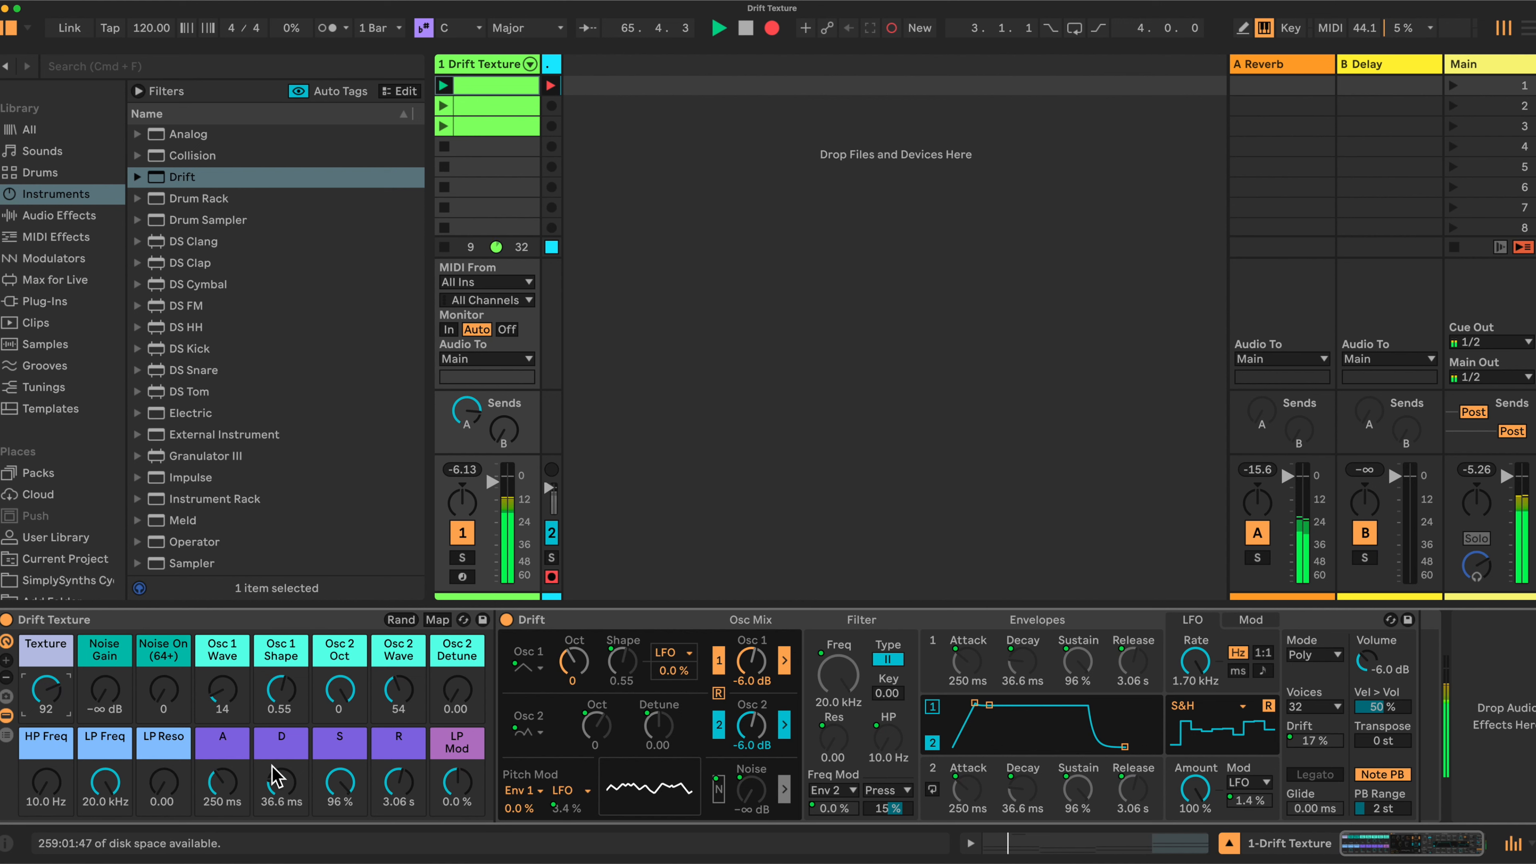
drag(46, 690, 46, 672)
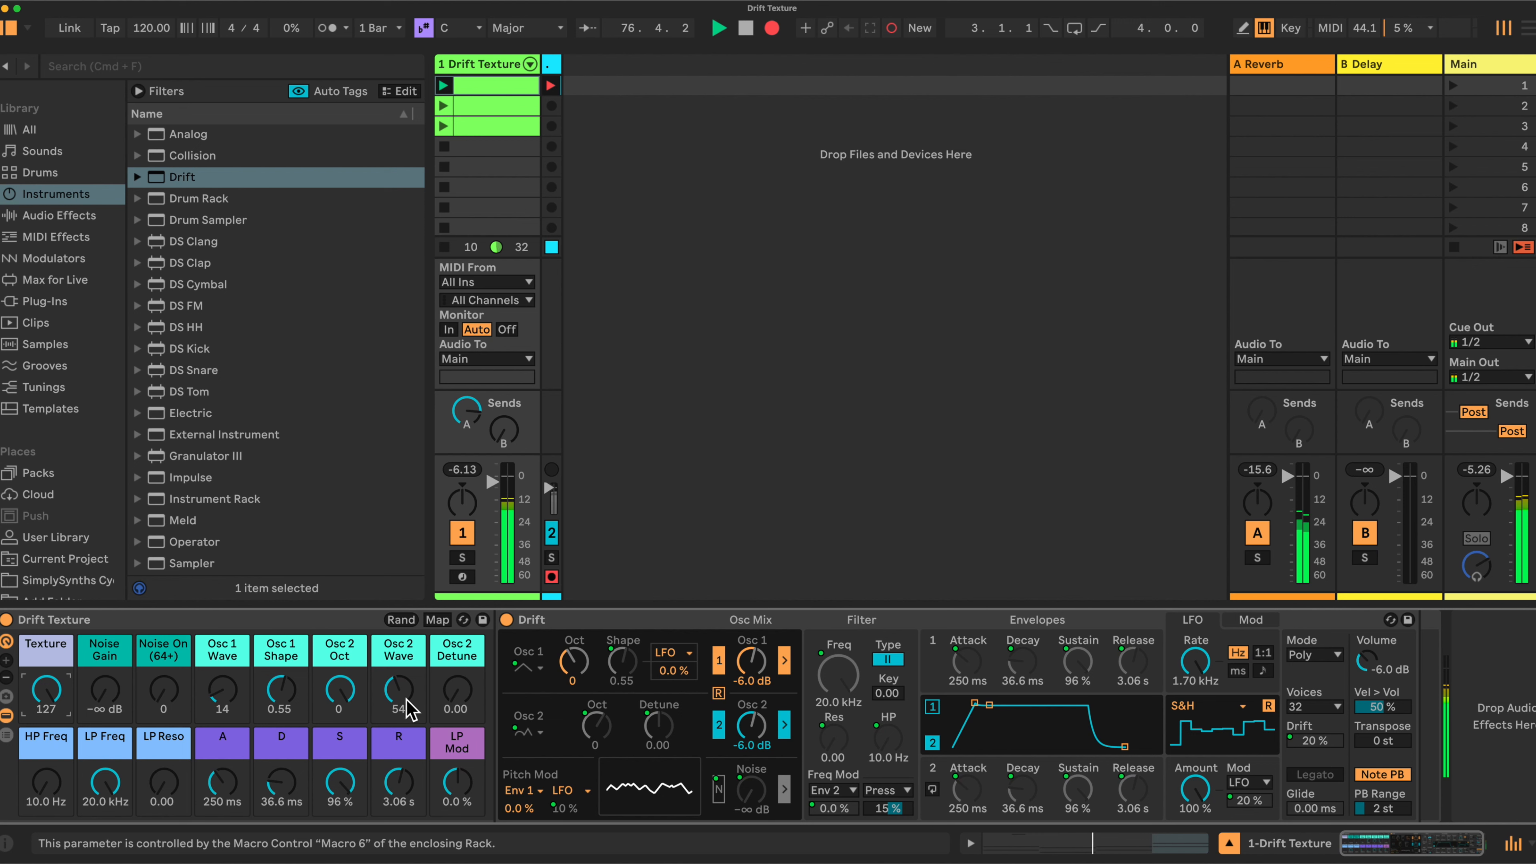
Dip the Texture macro and return it to 127, then sweep LP Mod from -20% up to 20%
drag(46, 690, 46, 709)
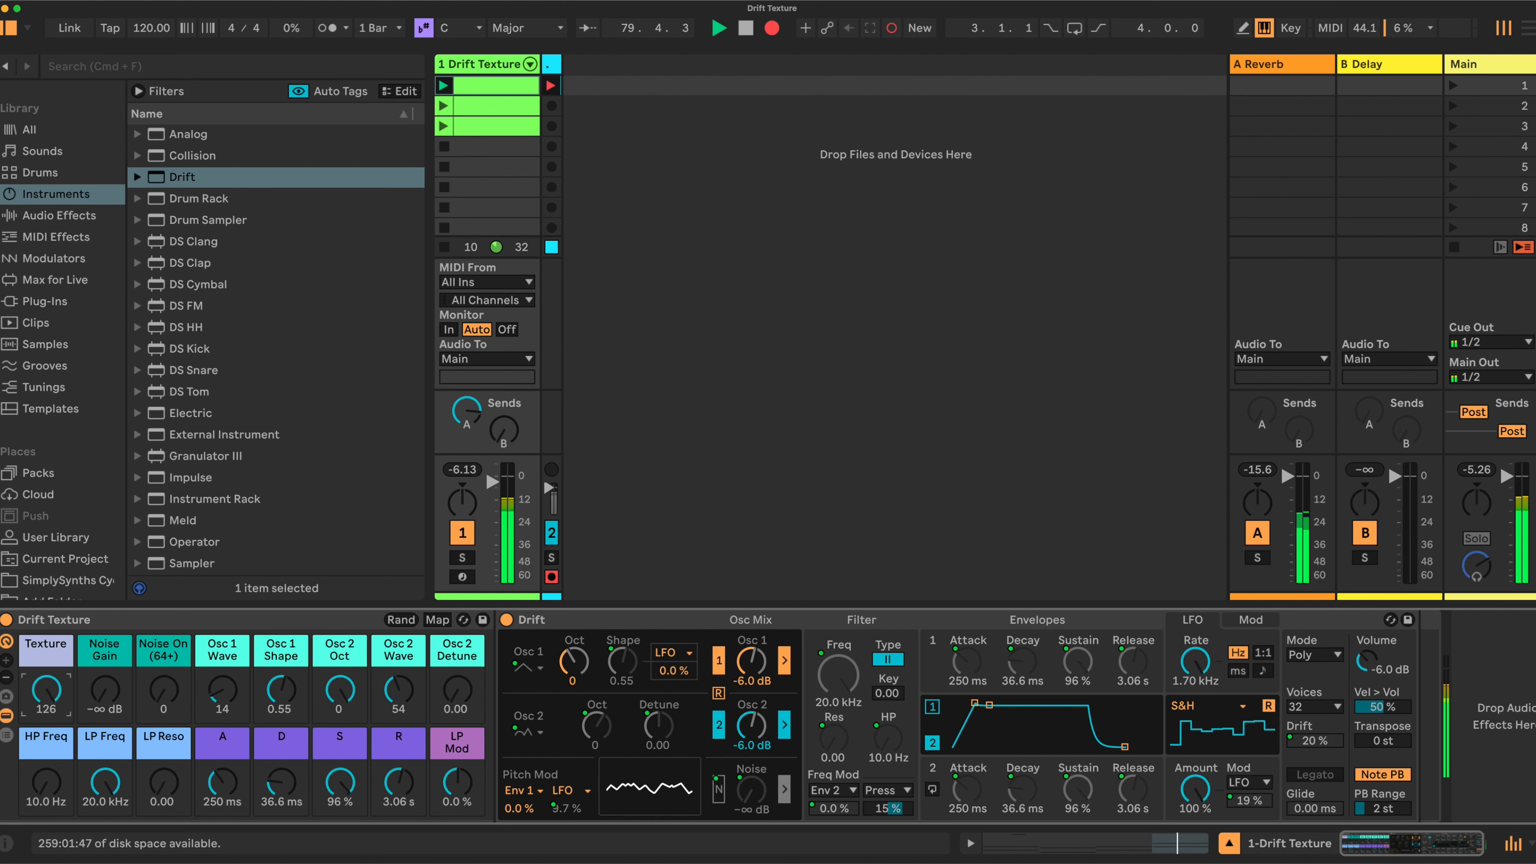
drag(46, 690, 48, 683)
drag(455, 786, 455, 790)
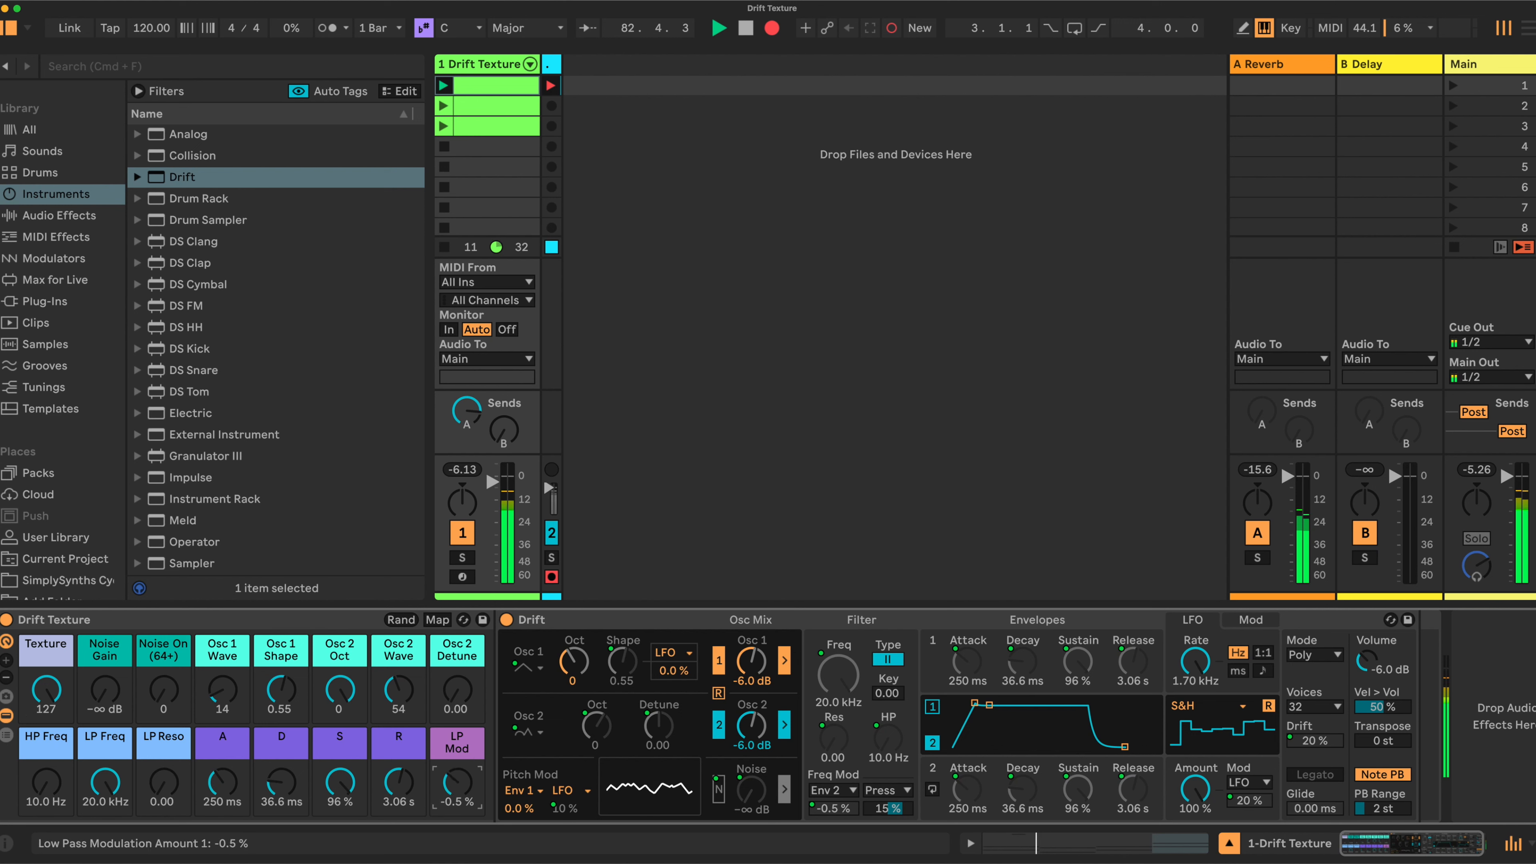
drag(454, 790, 457, 782)
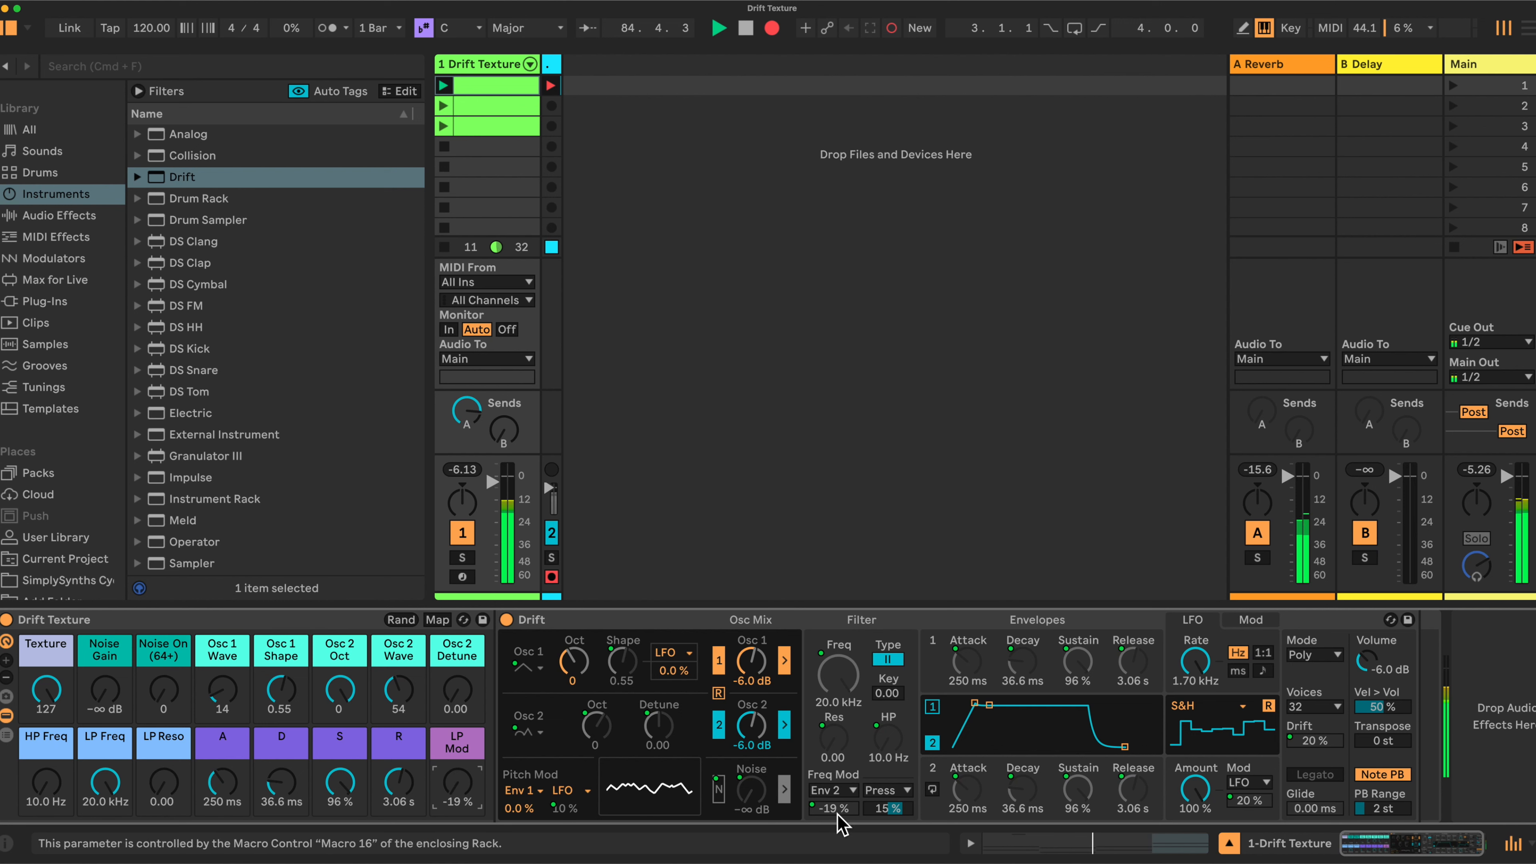
drag(457, 794, 457, 796)
drag(450, 781, 450, 762)
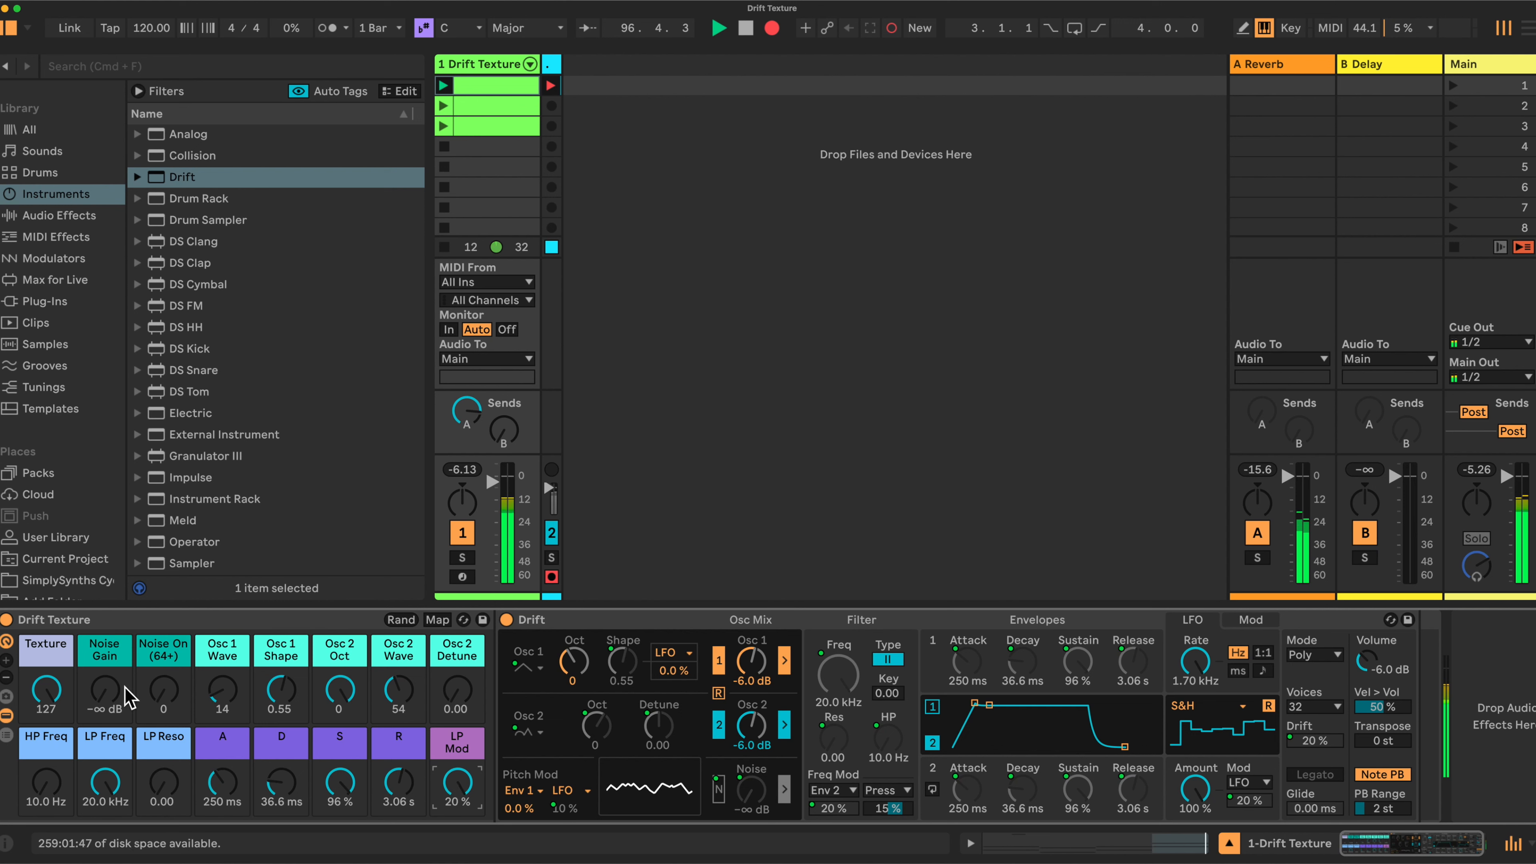
Turn the Noise On macro up to 127 and settle Noise Gain at -10 dB
click(168, 694)
drag(169, 694, 163, 647)
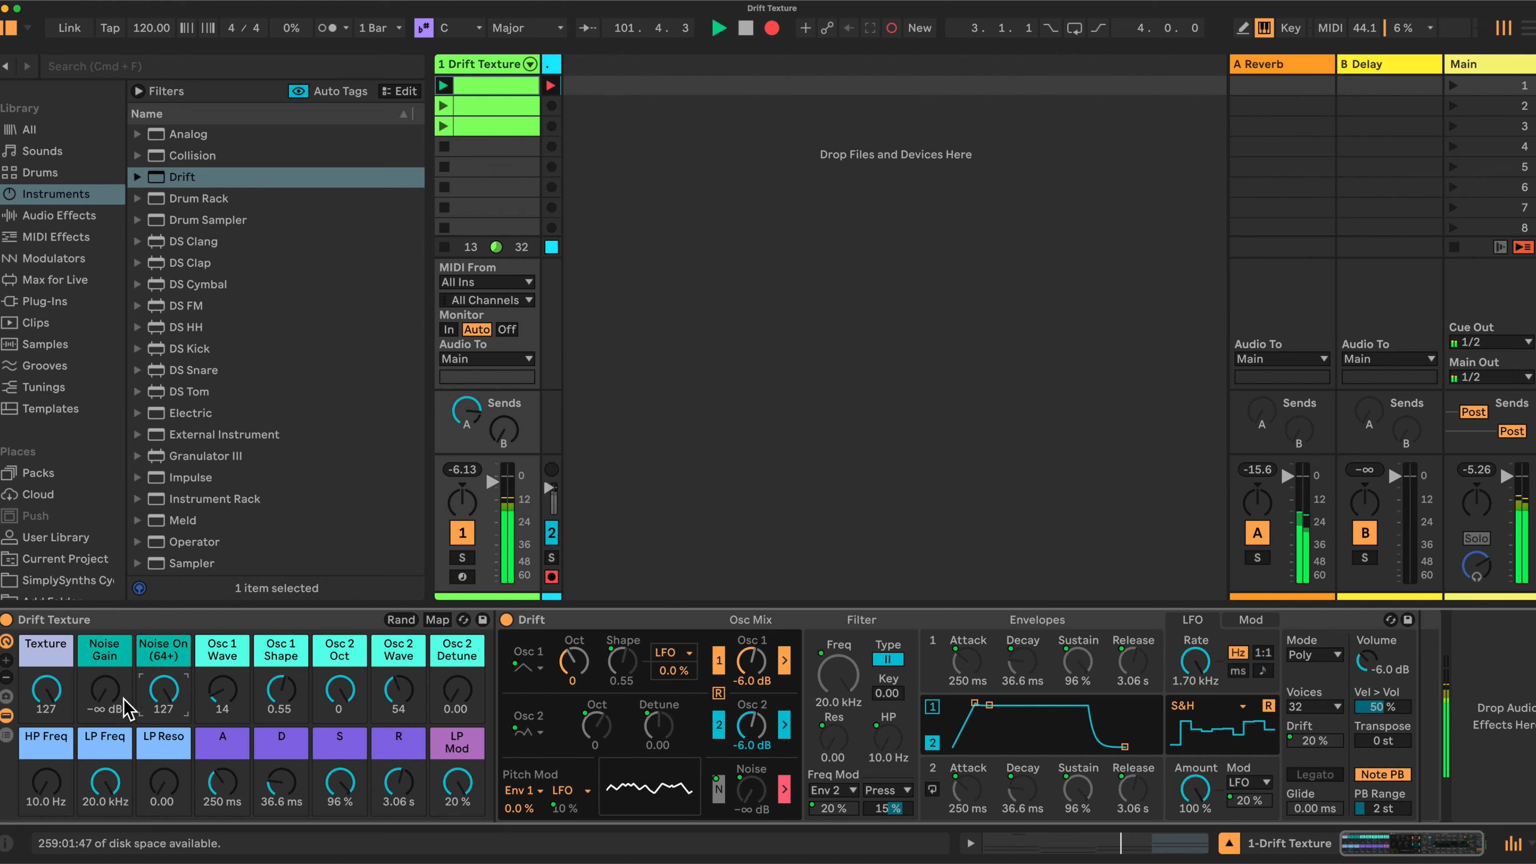
drag(105, 693, 105, 669)
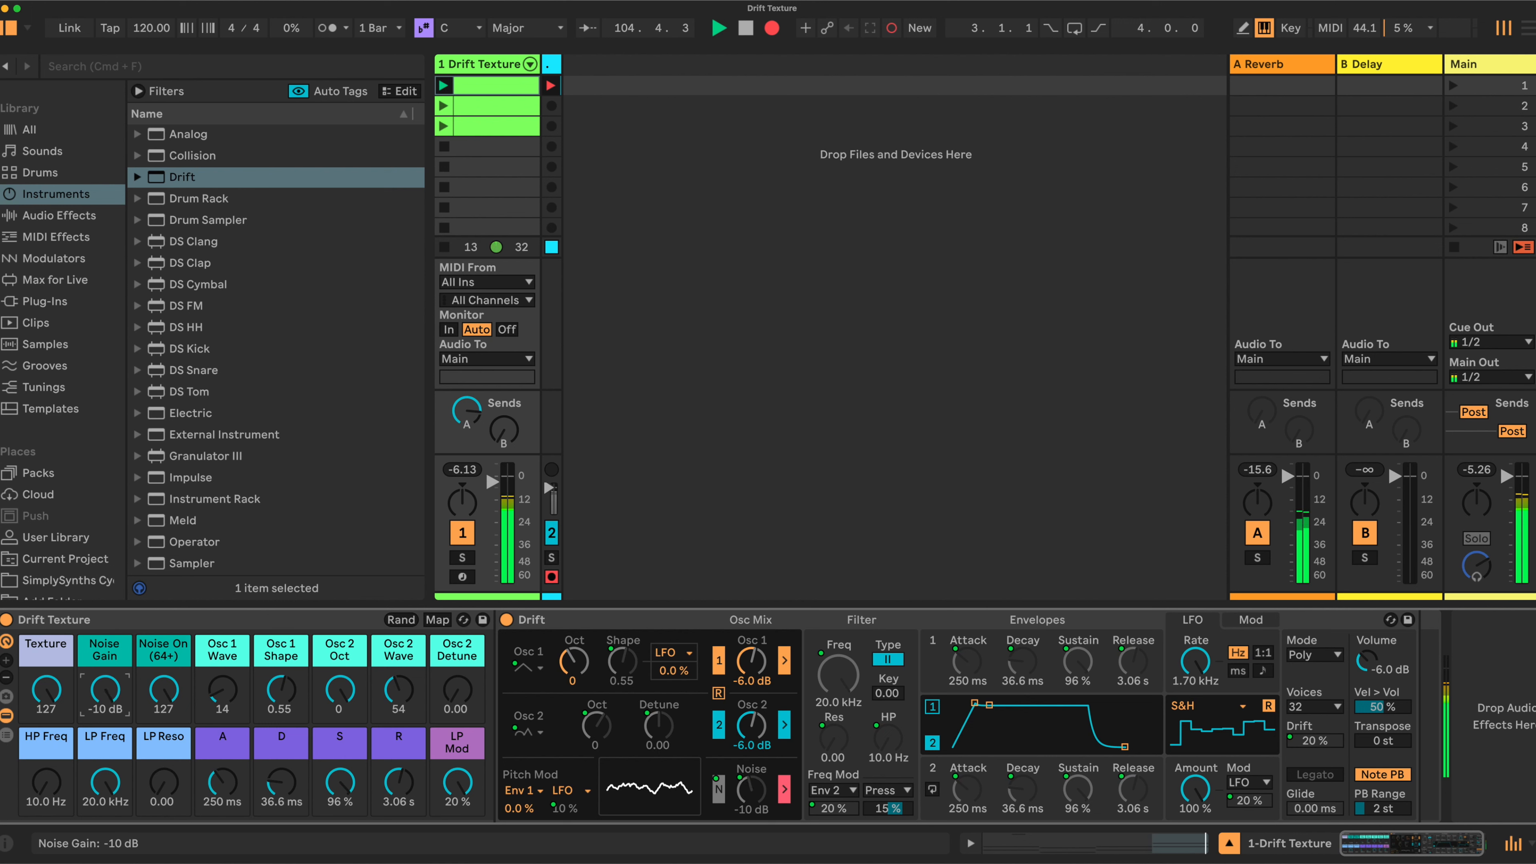
mouse_move(105, 690)
mouse_down()
mouse_move(141, 705)
mouse_move(104, 684)
mouse_up()
drag(108, 692, 108, 695)
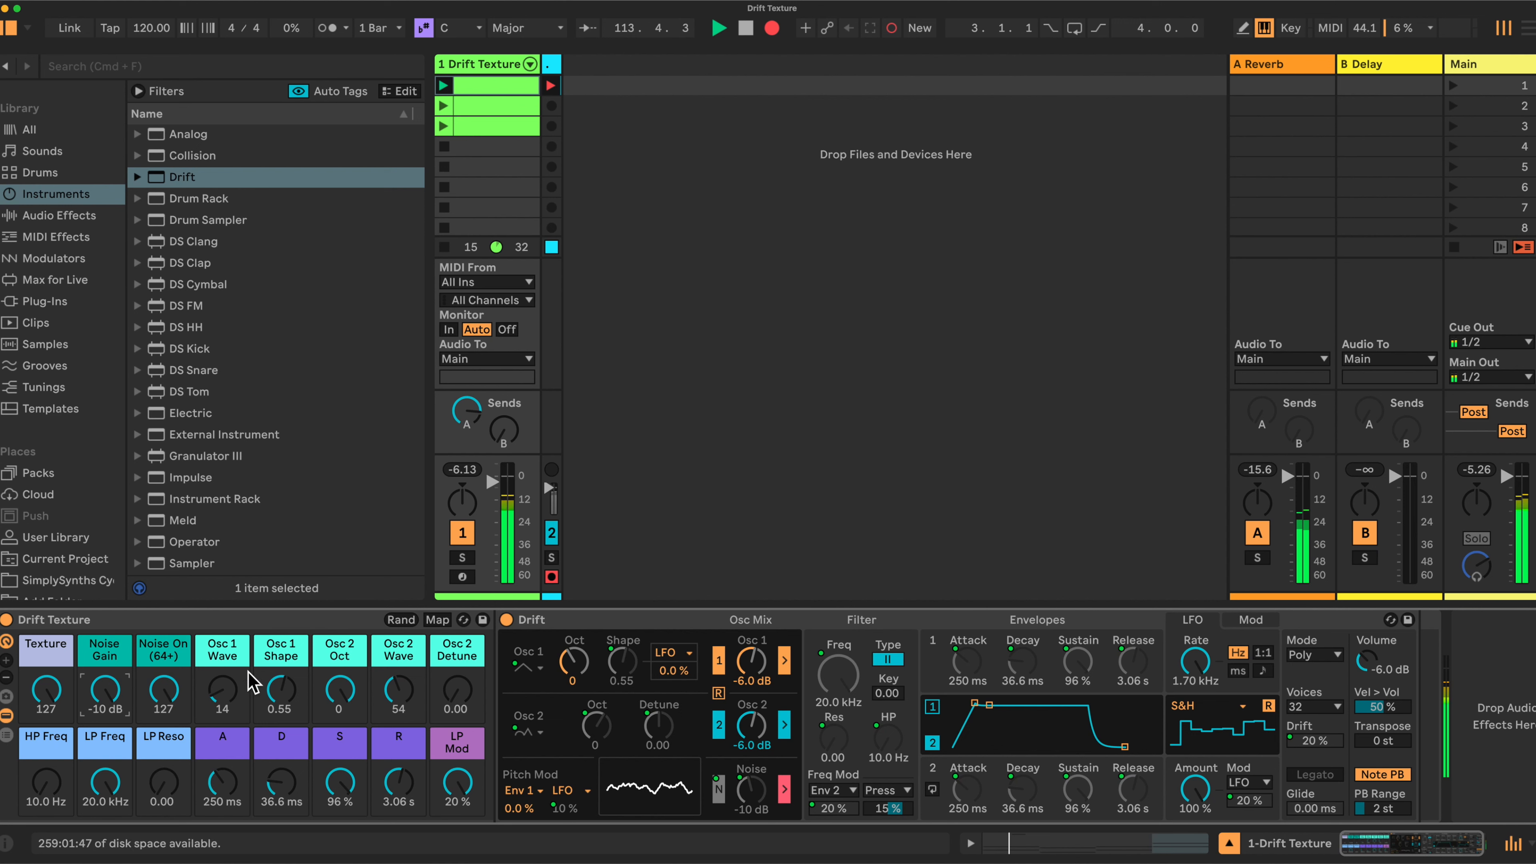
Morph the Osc 1 Wave macro, leaving oscillator 1 shape at 0.49, and sweep Osc 2 Wave
click(239, 688)
drag(223, 689, 281, 702)
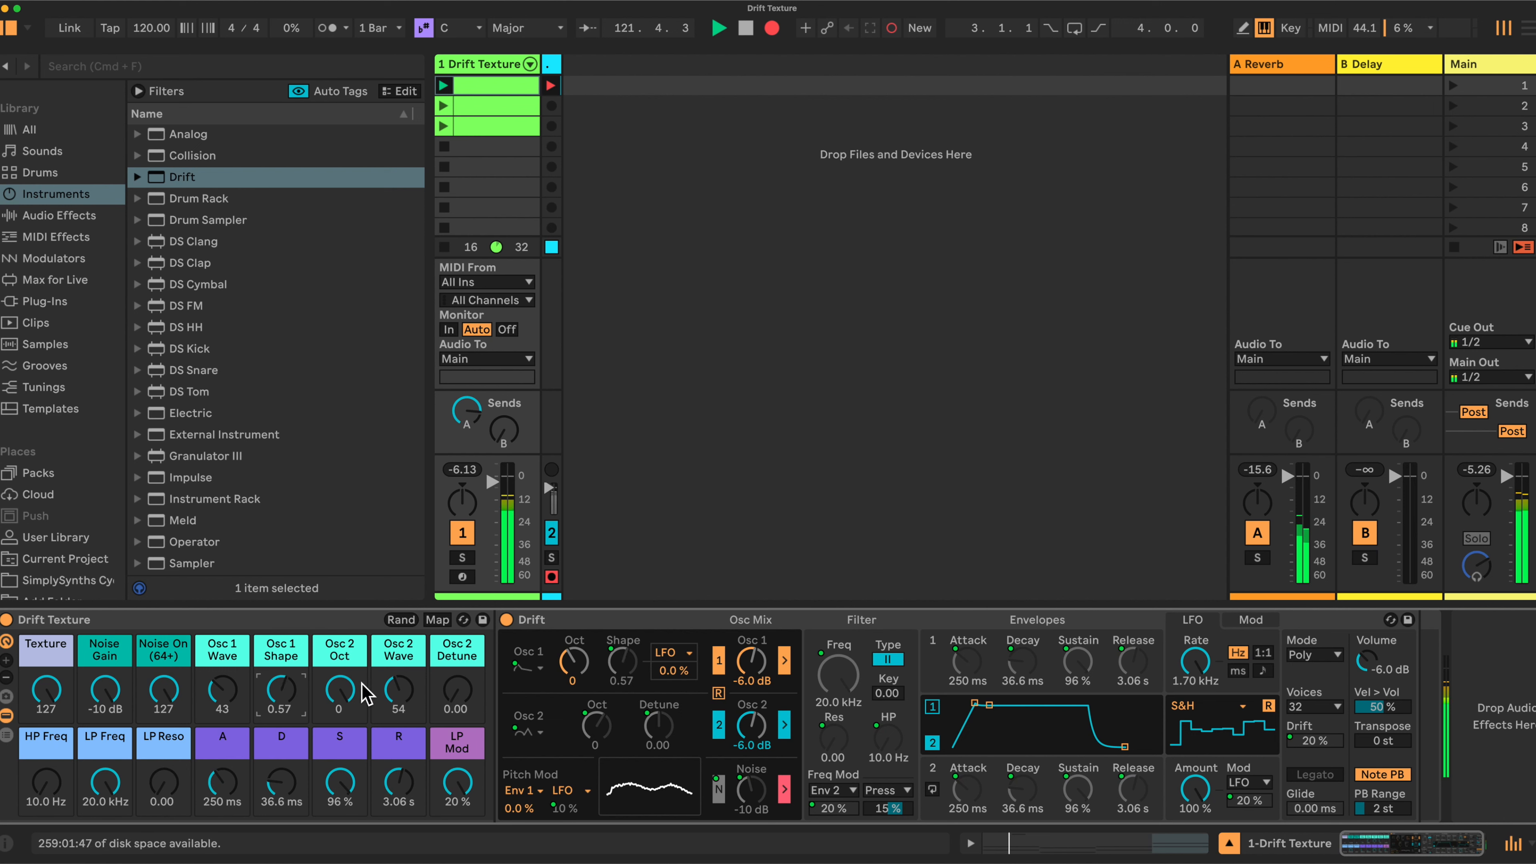
drag(281, 689, 279, 696)
drag(397, 702, 397, 665)
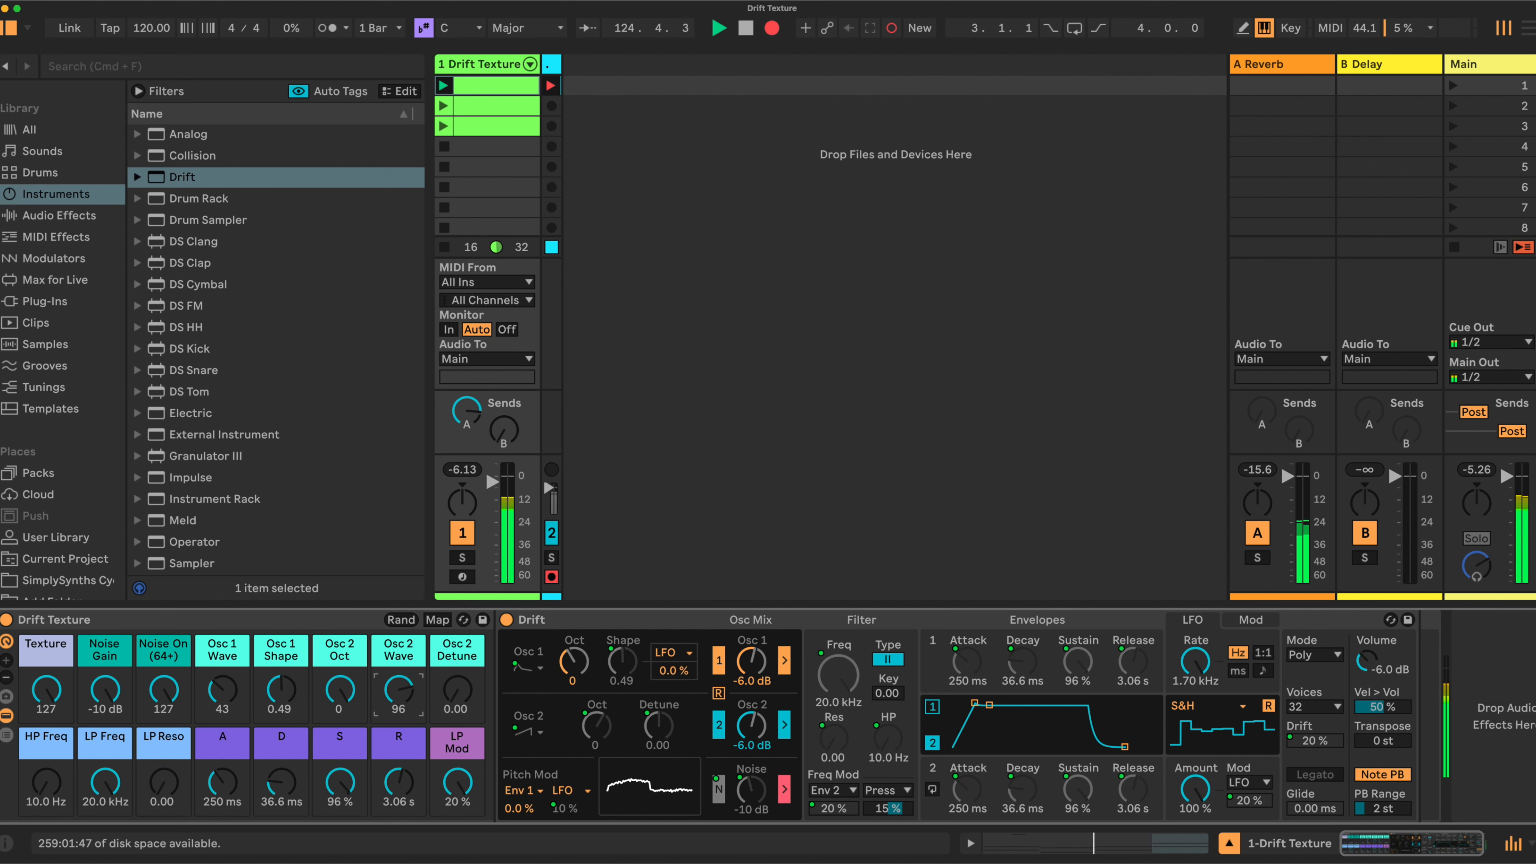
Raise Osc 2 Detune to 0.10 and drop Osc 2 Oct to -1, then select track 1's volume
click(457, 693)
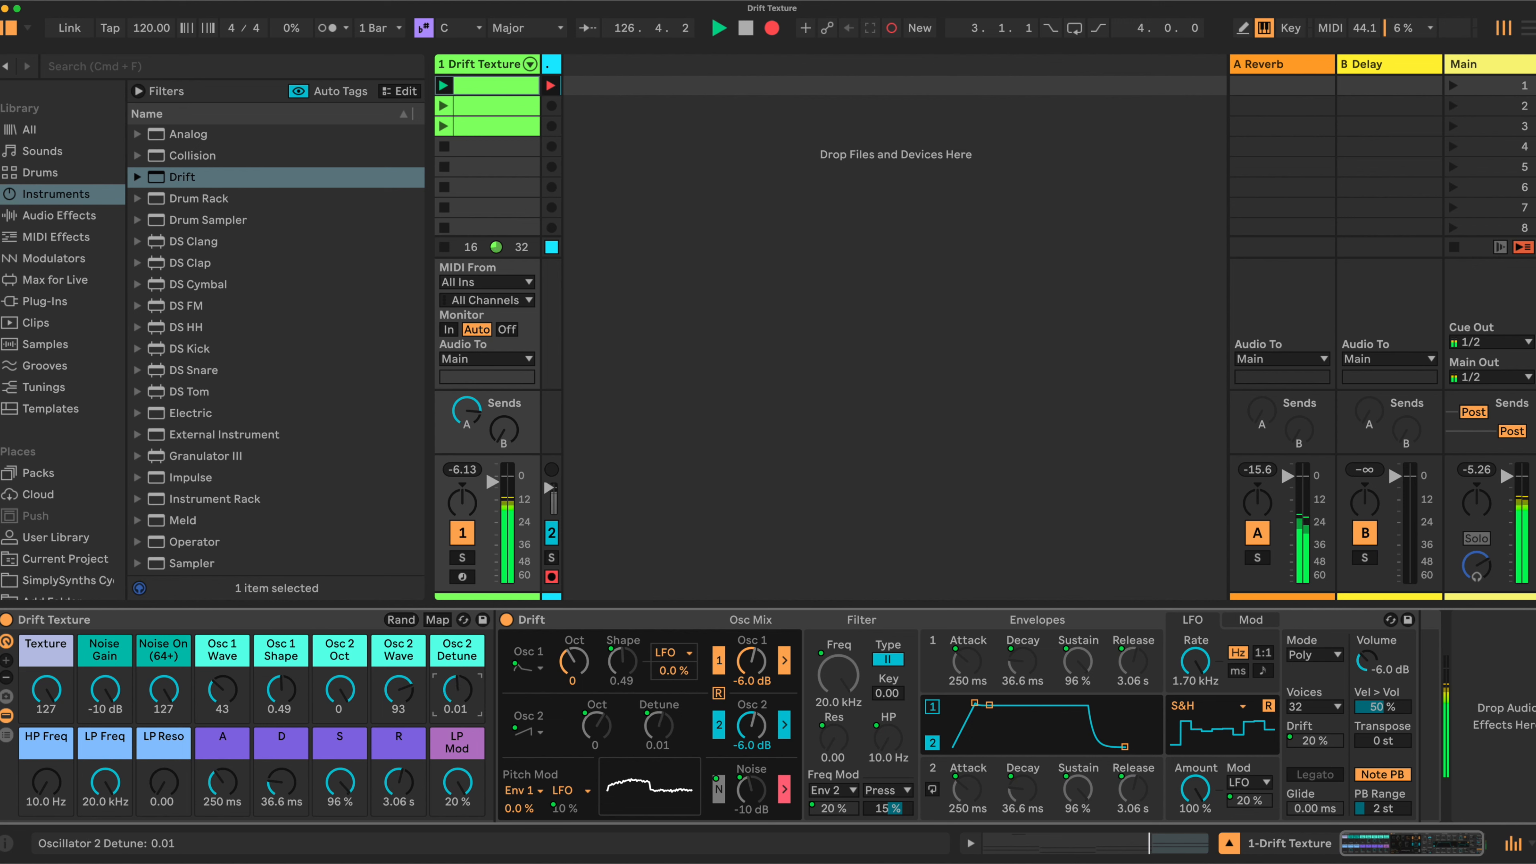
drag(458, 693, 457, 683)
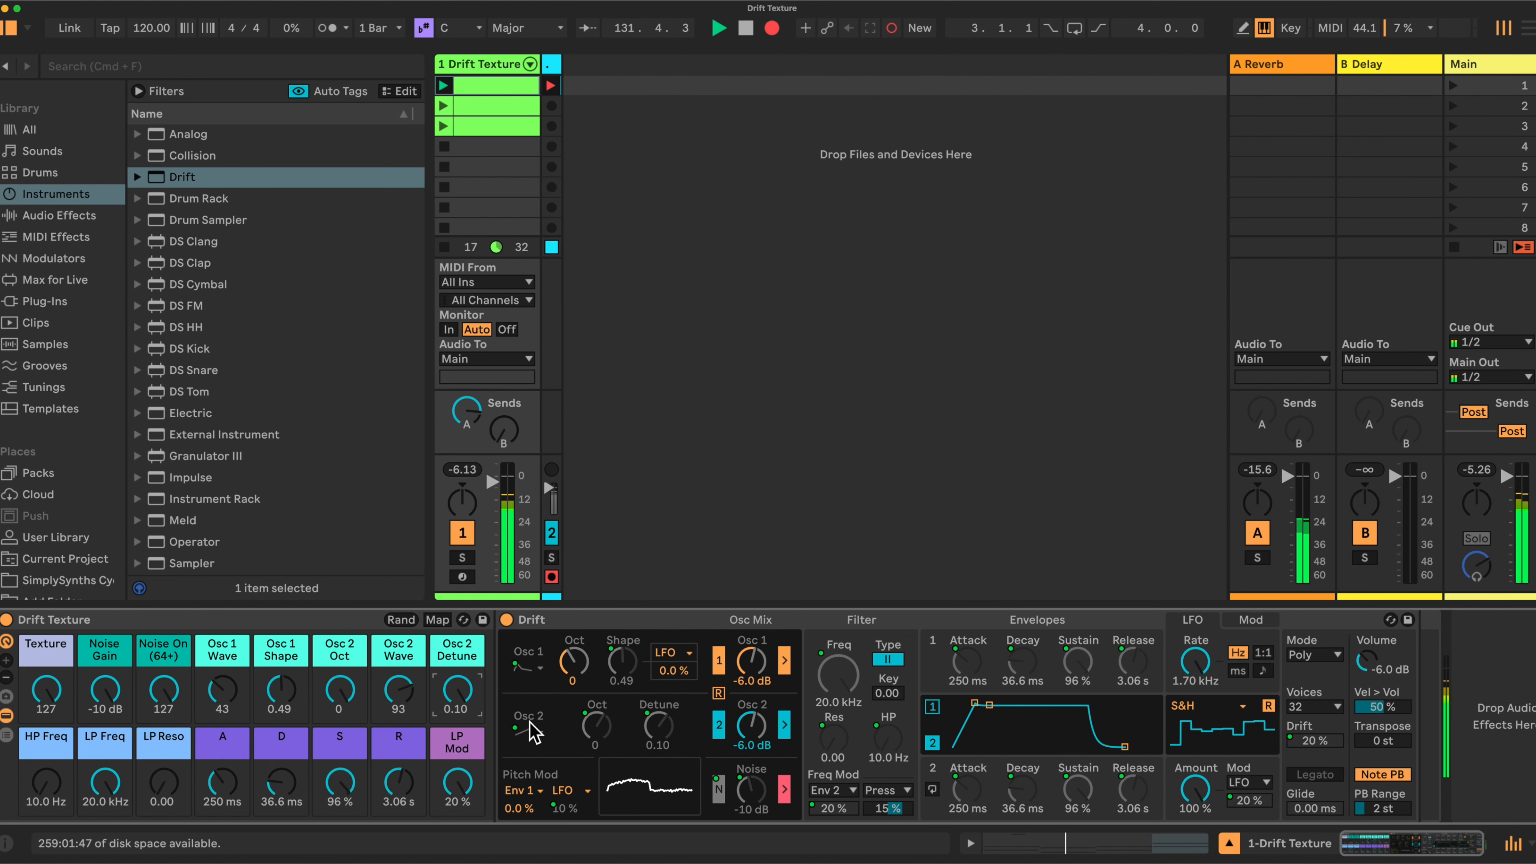
drag(346, 690, 346, 704)
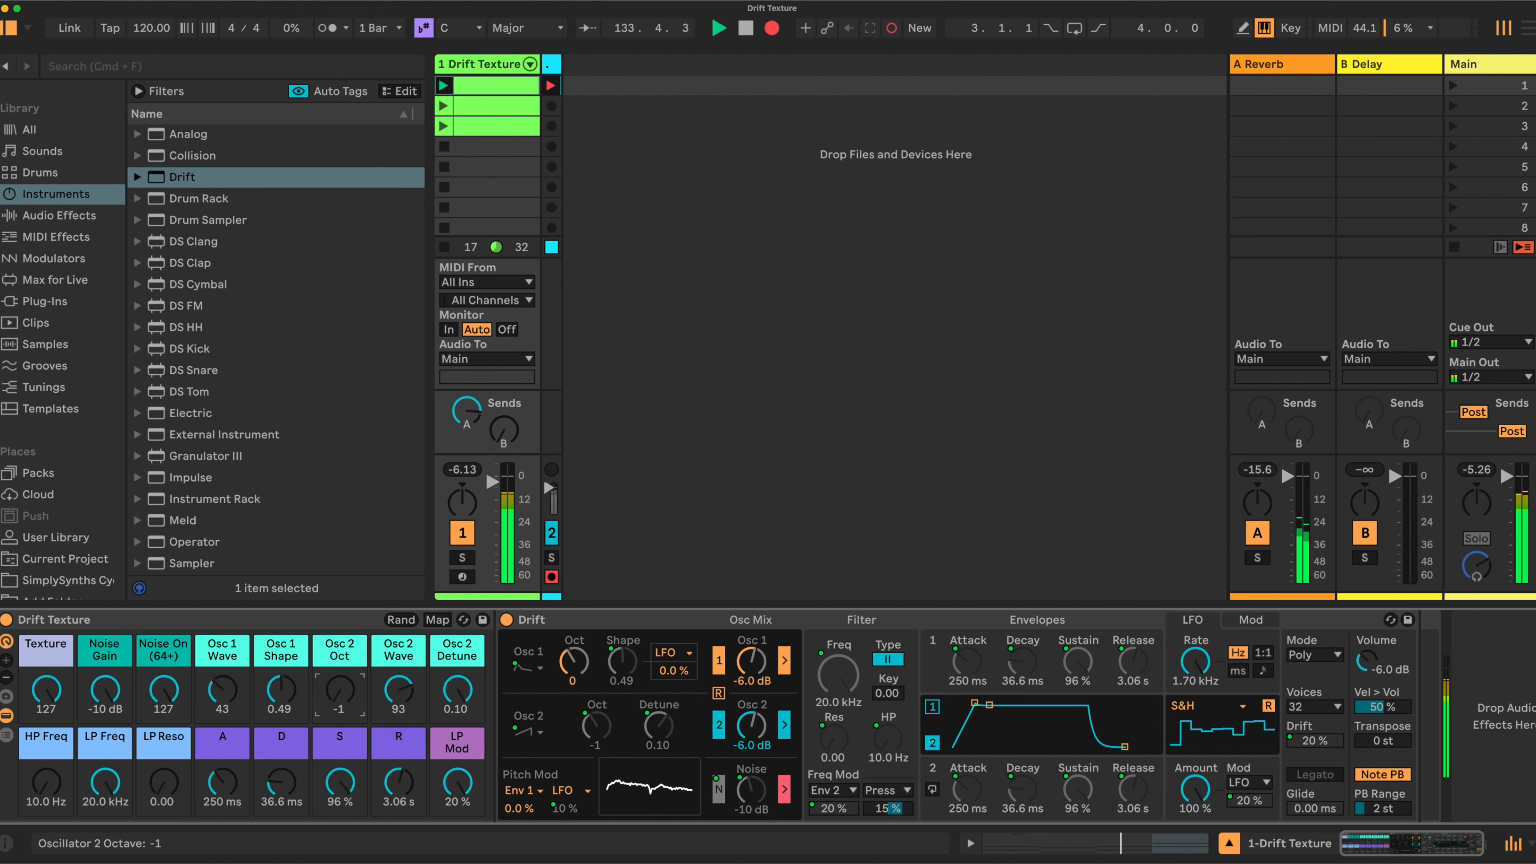
drag(346, 704, 346, 705)
click(493, 481)
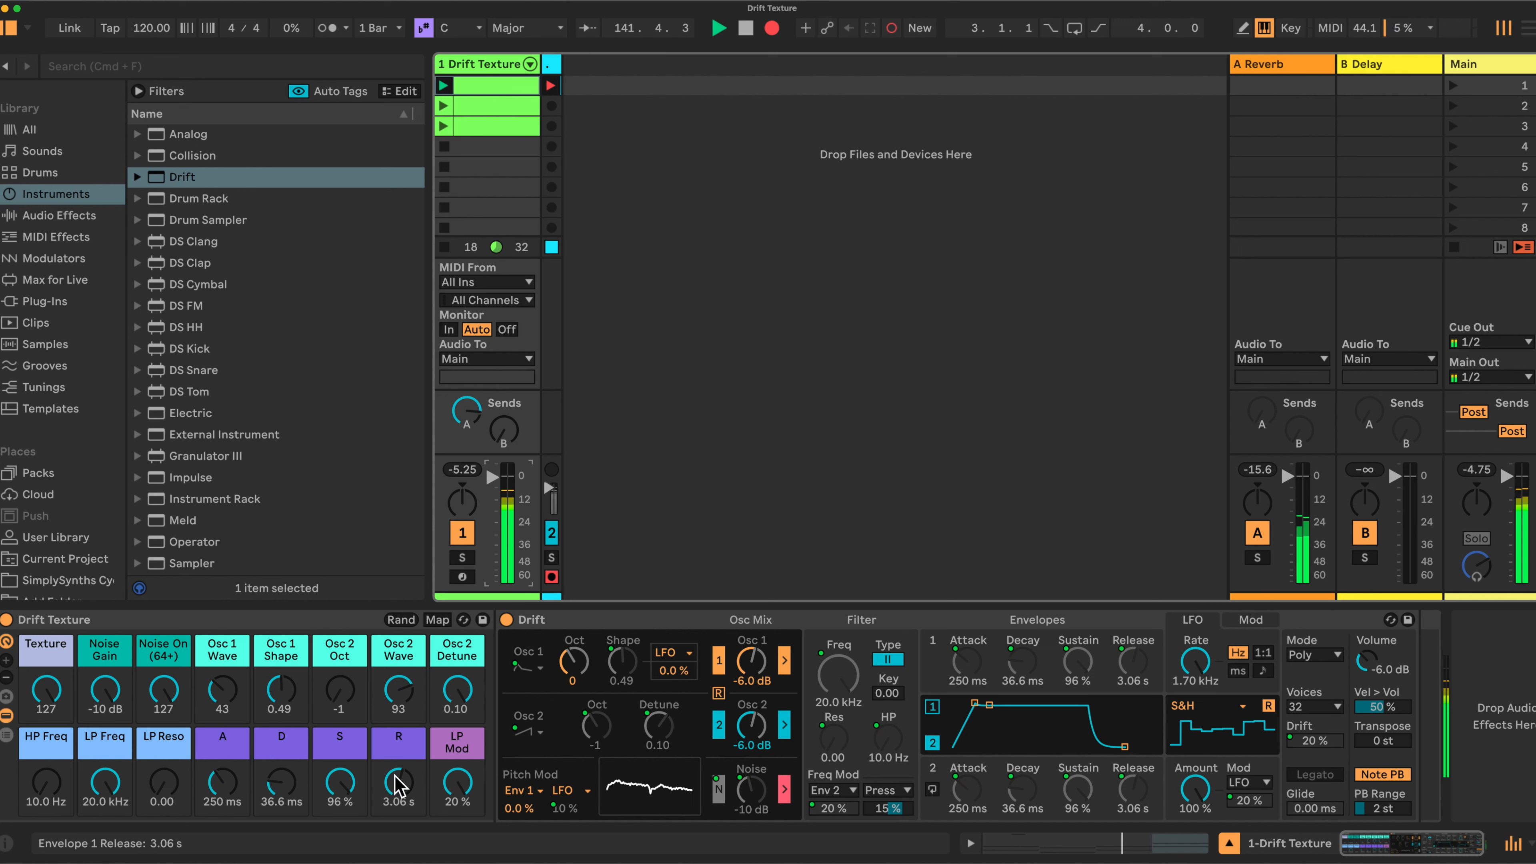
Adjust the release macro, lower LP Freq, and move HP Freq up to 500 Hz then down to 218 Hz
mouse_move(398, 783)
mouse_down()
mouse_move(398, 835)
mouse_move(398, 781)
mouse_up()
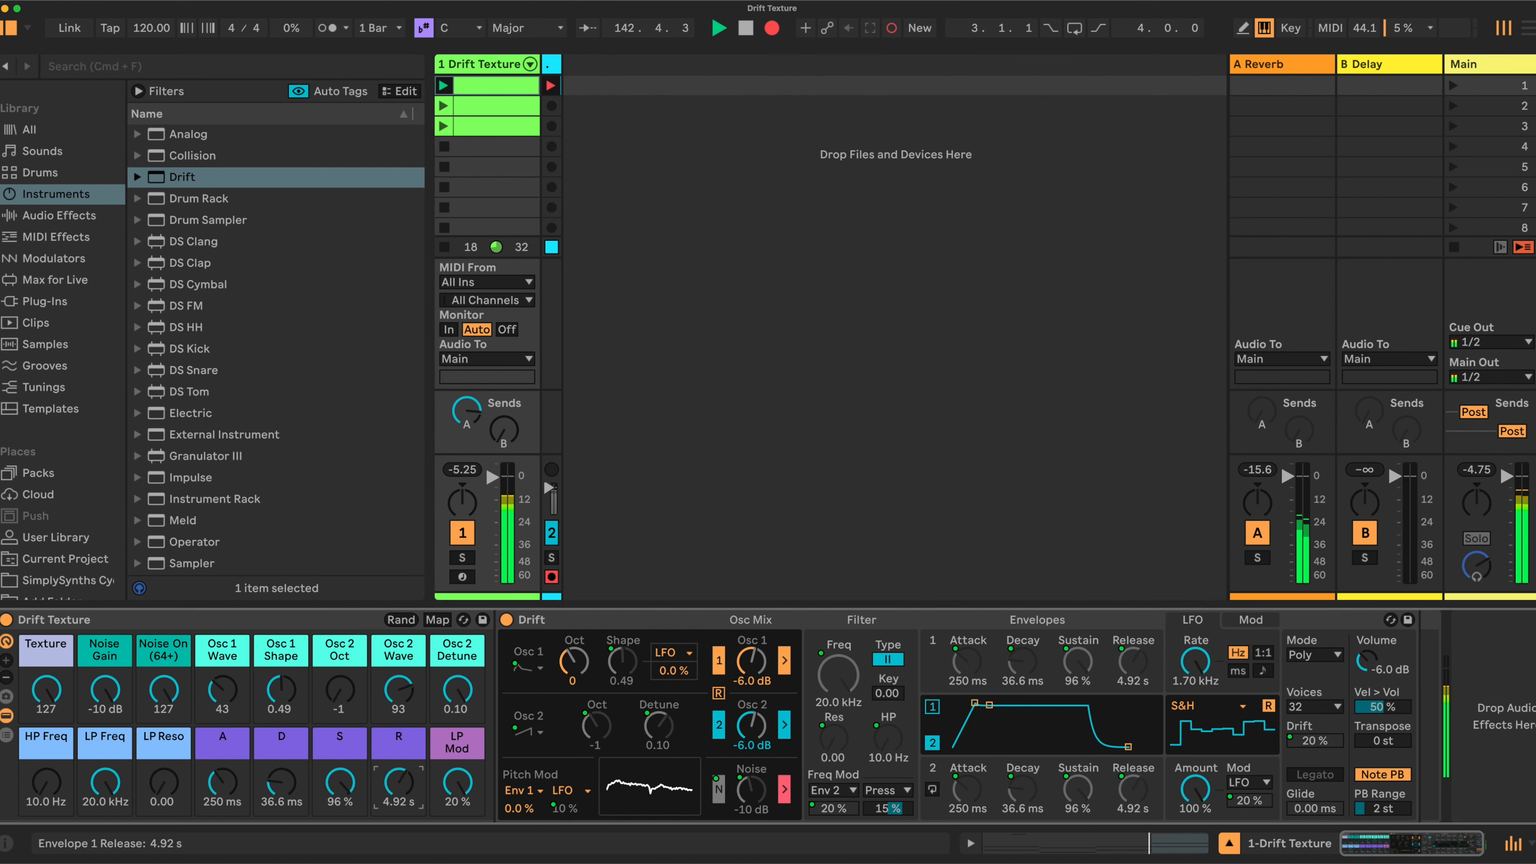
drag(105, 781, 104, 800)
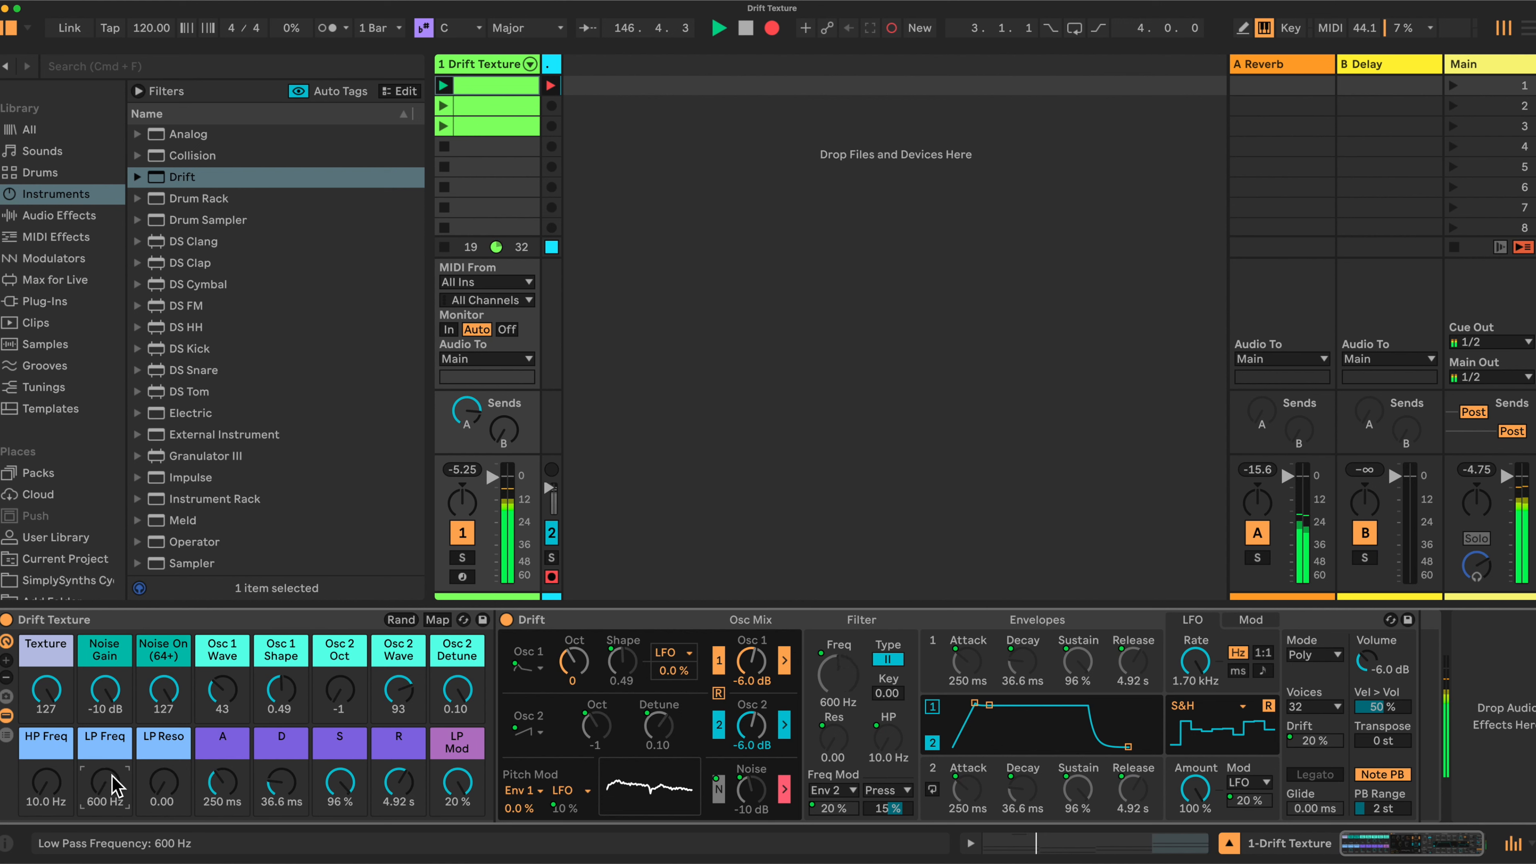
click(47, 783)
drag(47, 784, 47, 765)
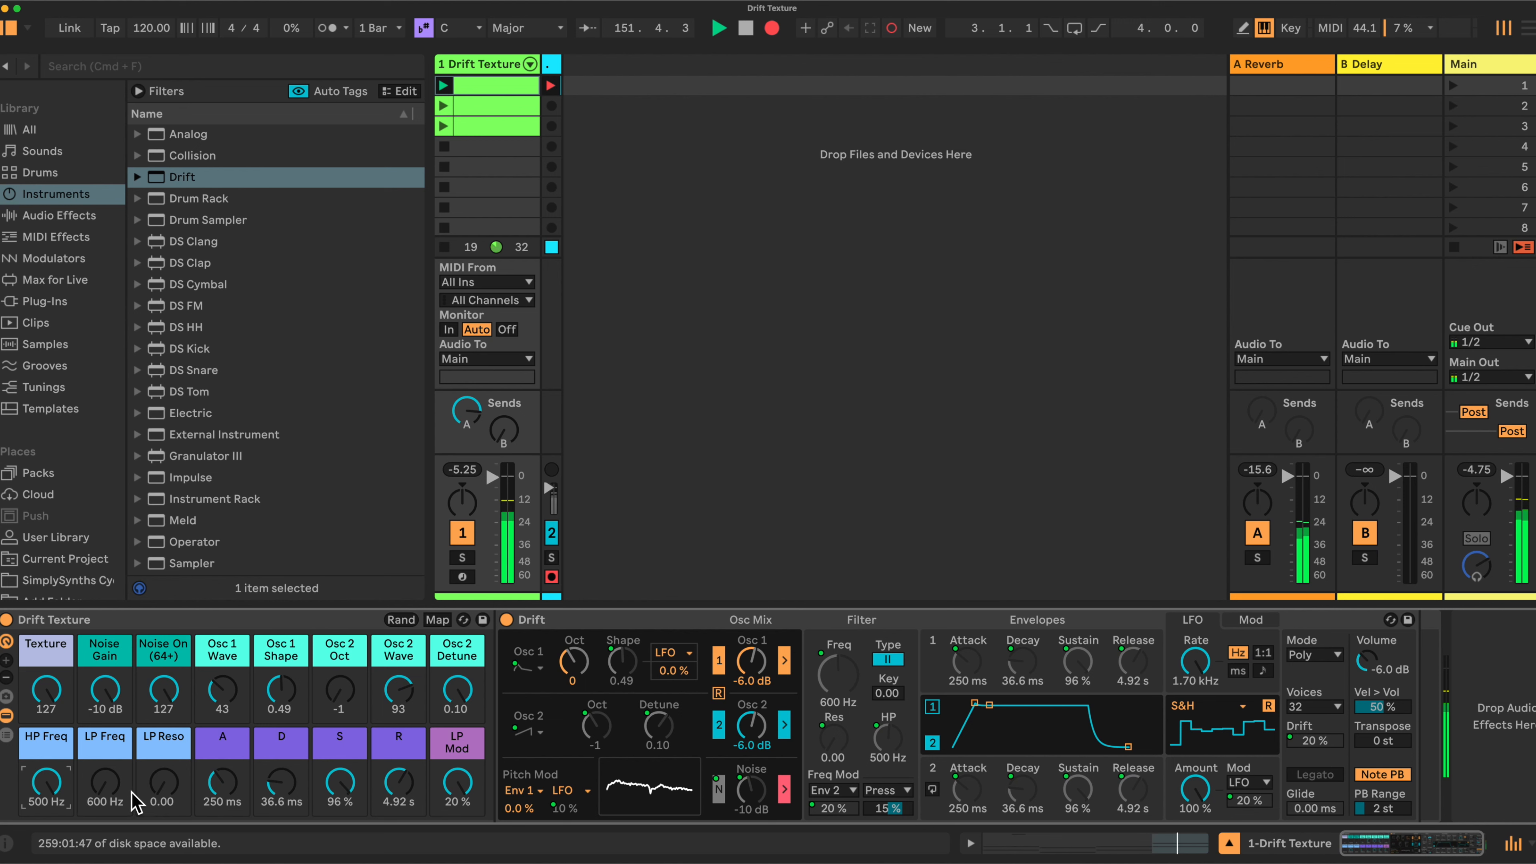
drag(46, 782, 96, 759)
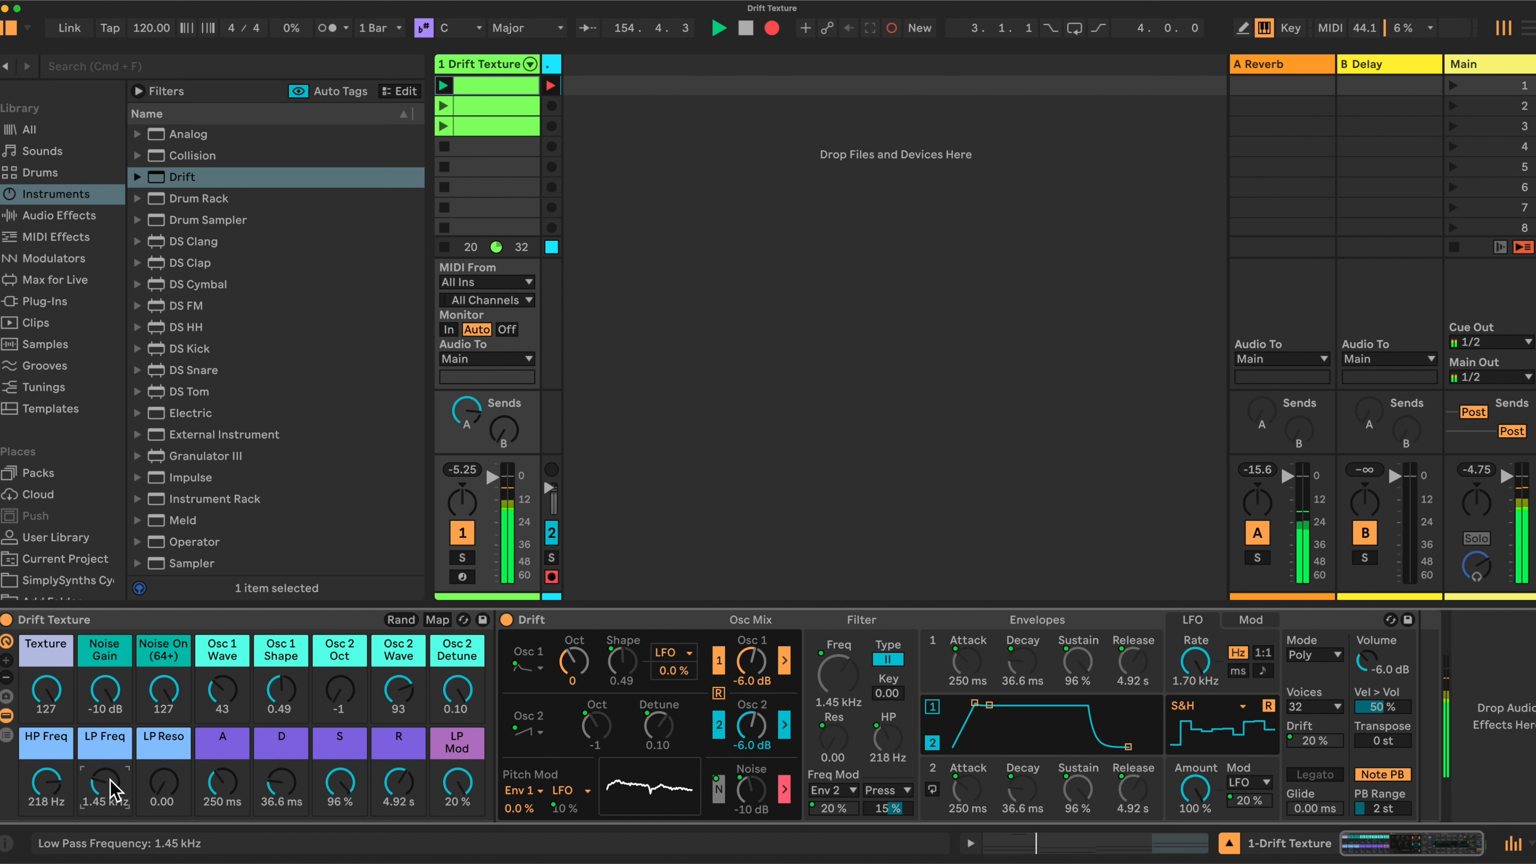
Raise the LP Reso macro to add 0.33 low-pass resonance
drag(163, 783, 163, 758)
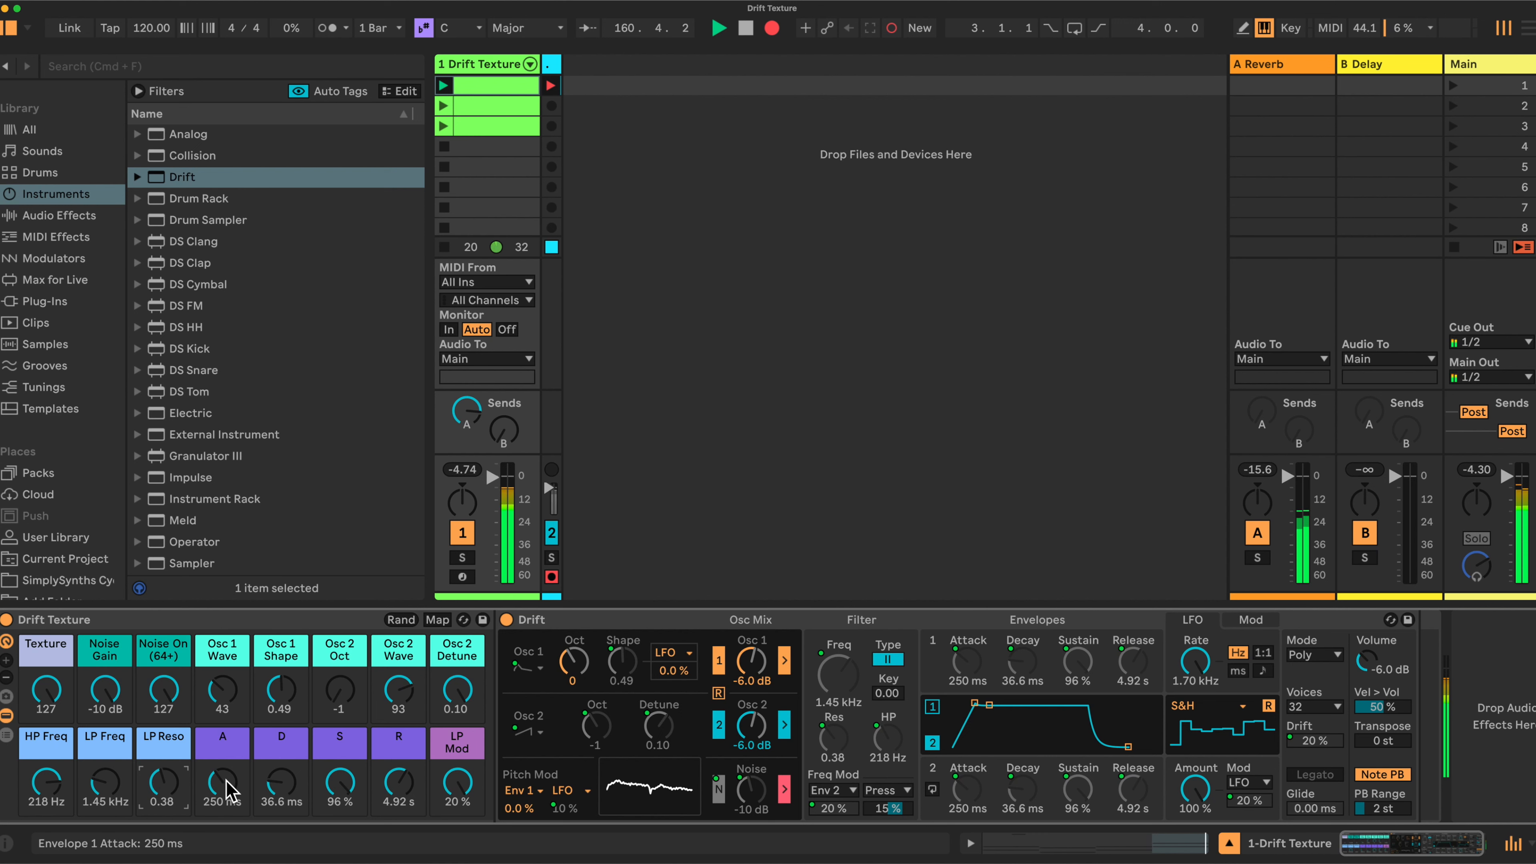
scroll(163, 784, down, 5)
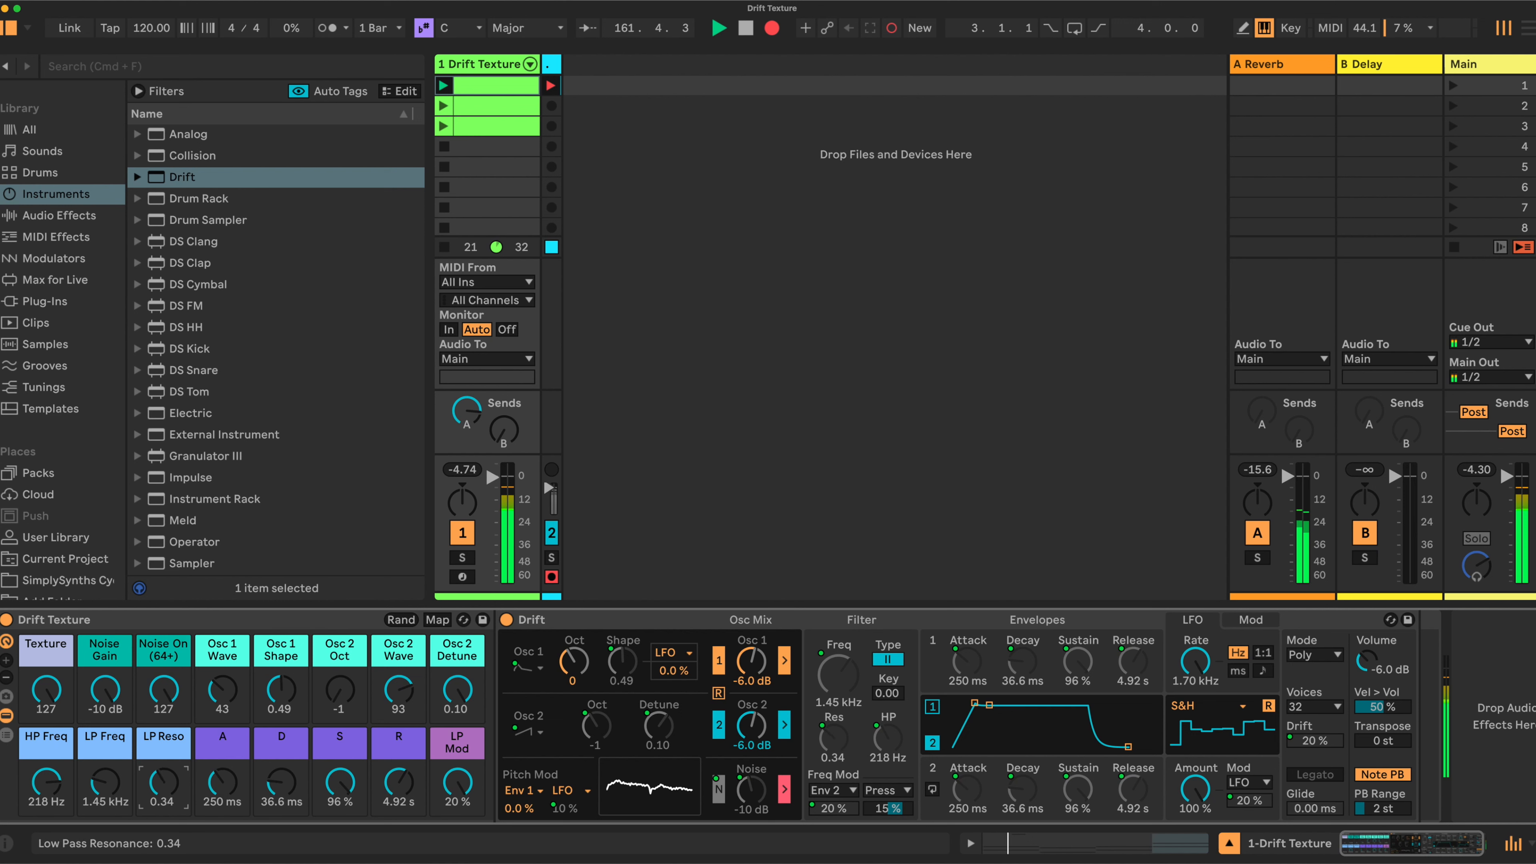
scroll(222, 783, down, 8)
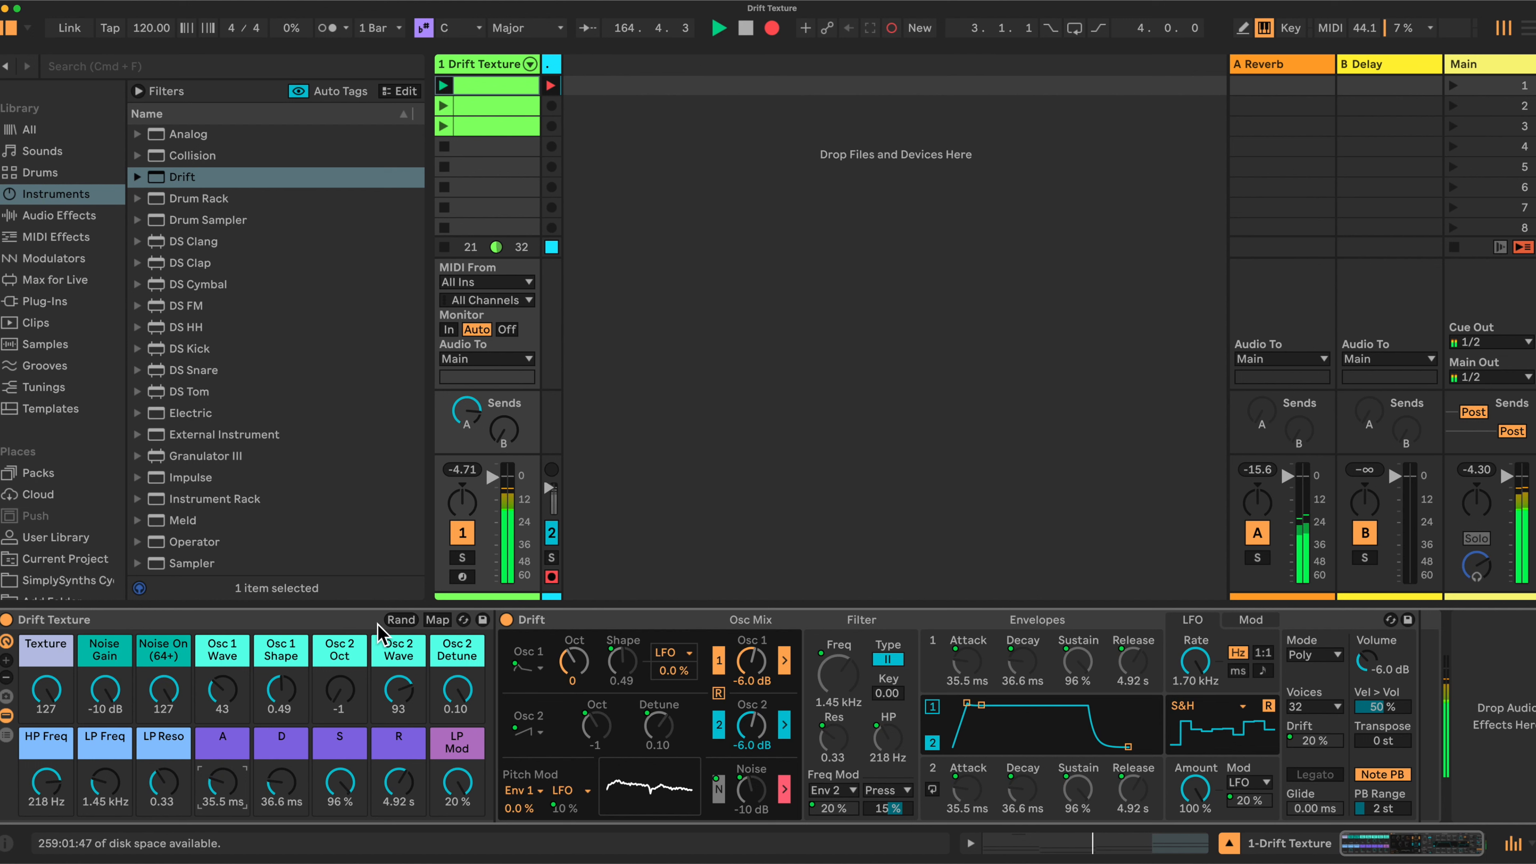
Randomize the rack's macros twice, then raise the S macro so sustain reaches 100%
click(401, 620)
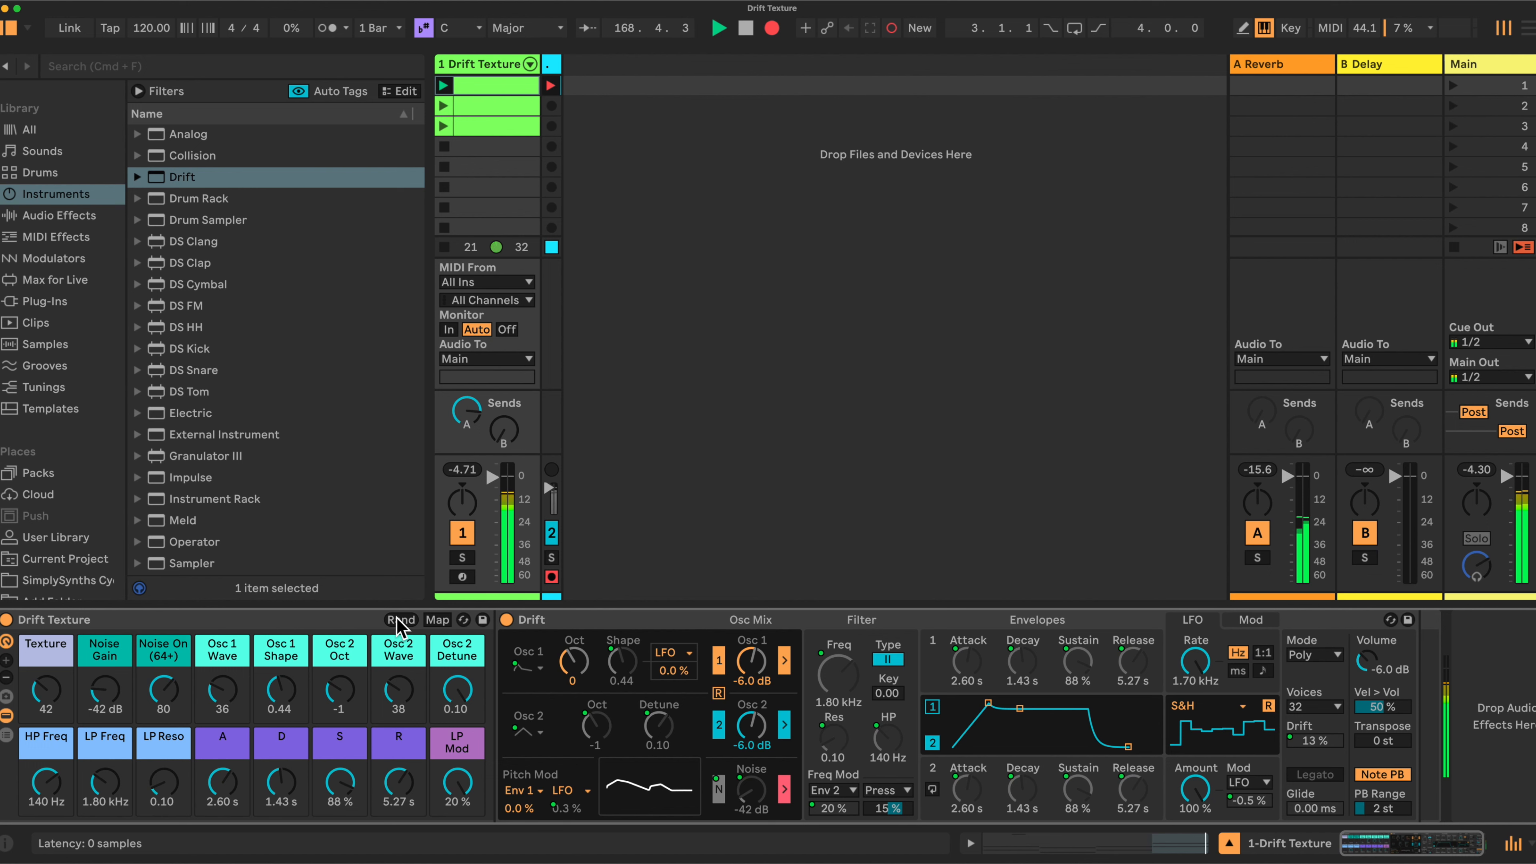
click(401, 620)
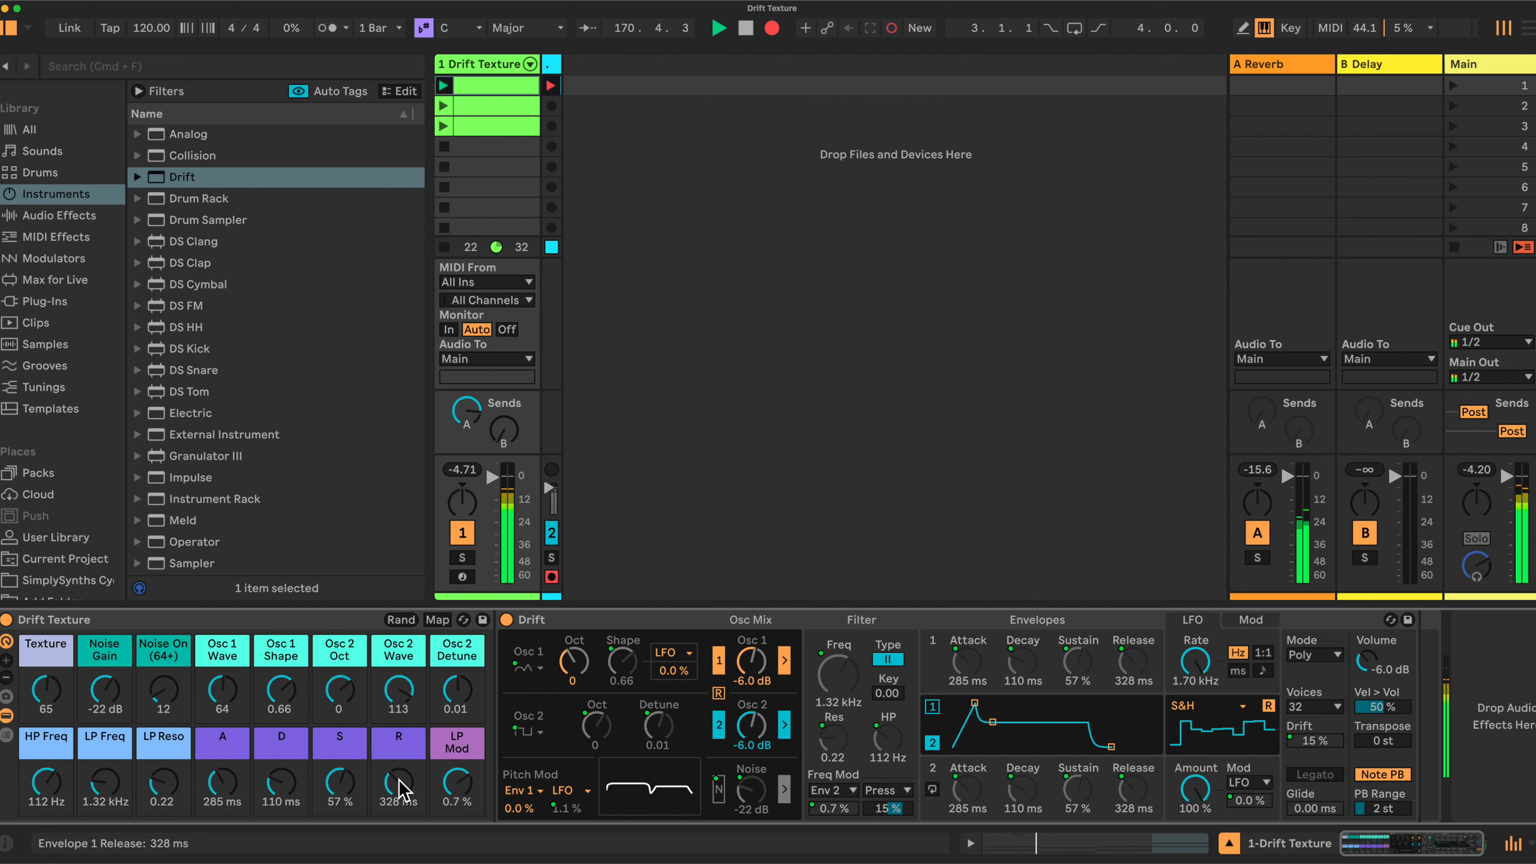
drag(329, 793, 330, 753)
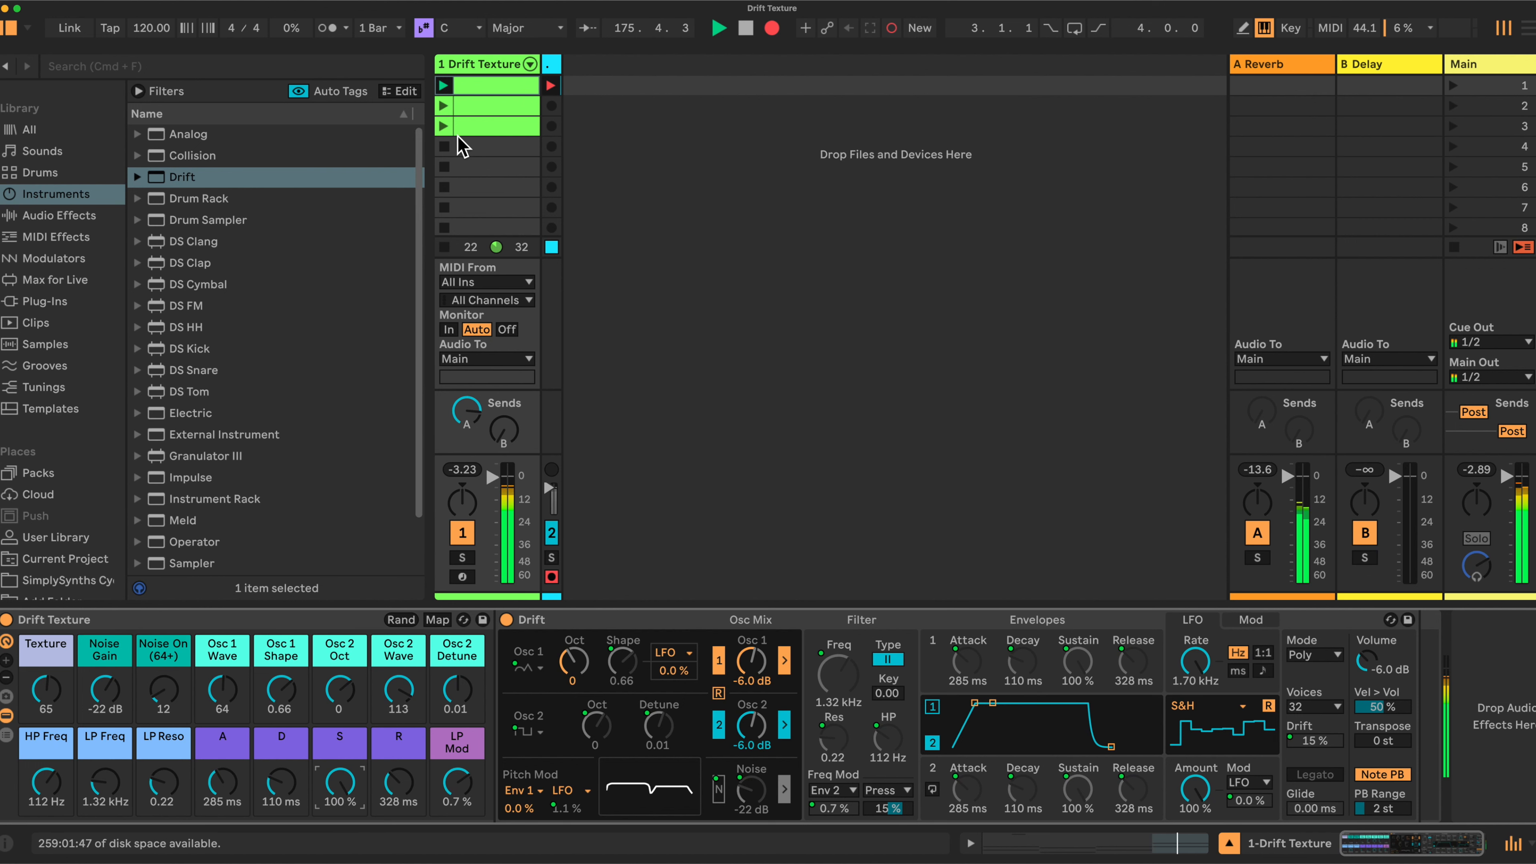
Launch clip 2, set attack to 0 ms, lengthen release, max Texture and zero Osc 2 Detune and LP Mod
click(443, 106)
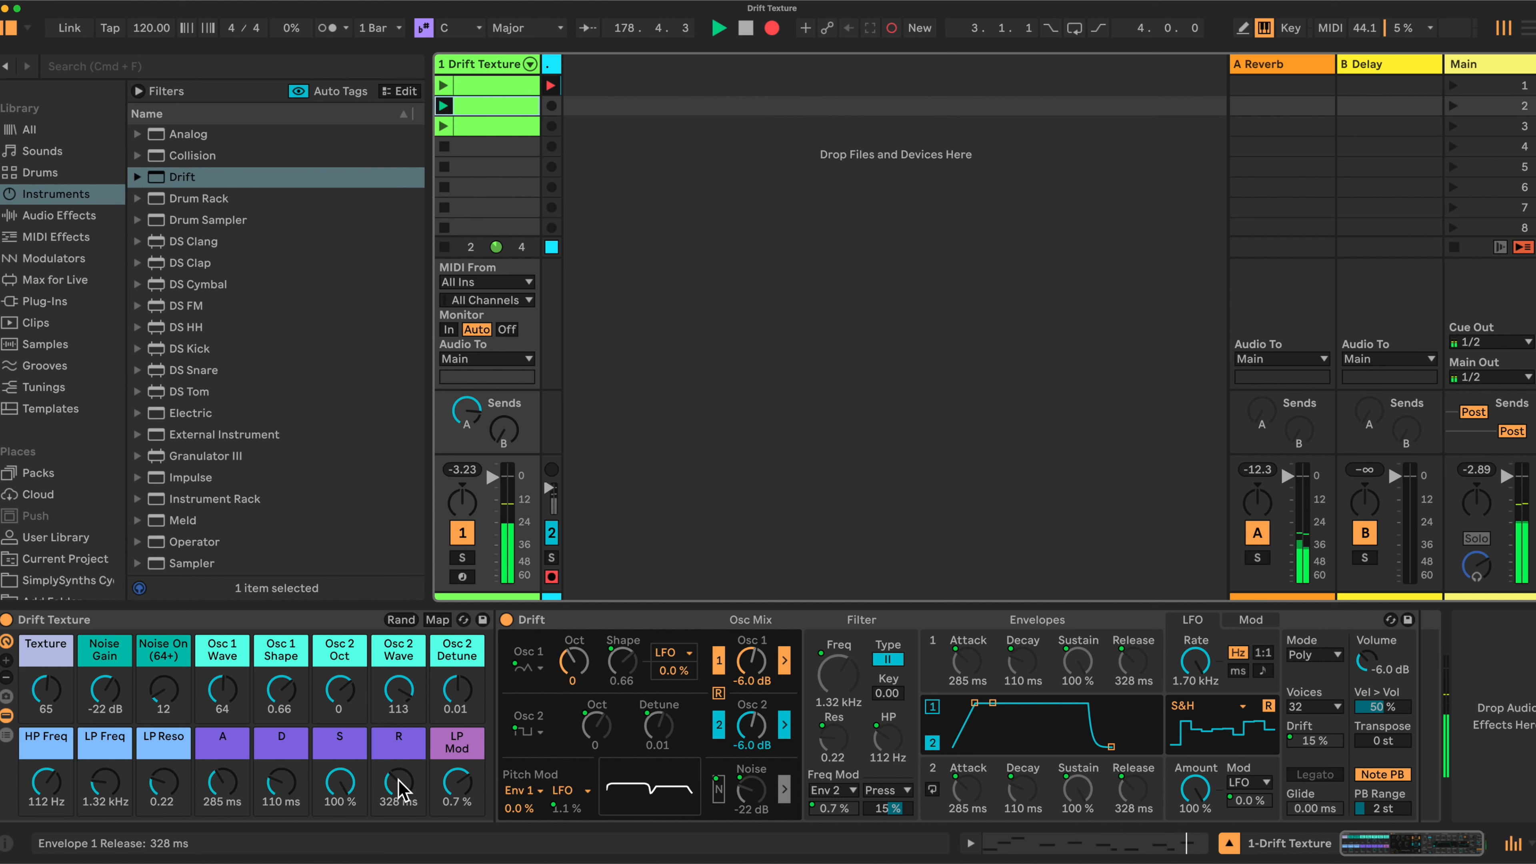
drag(223, 784, 222, 792)
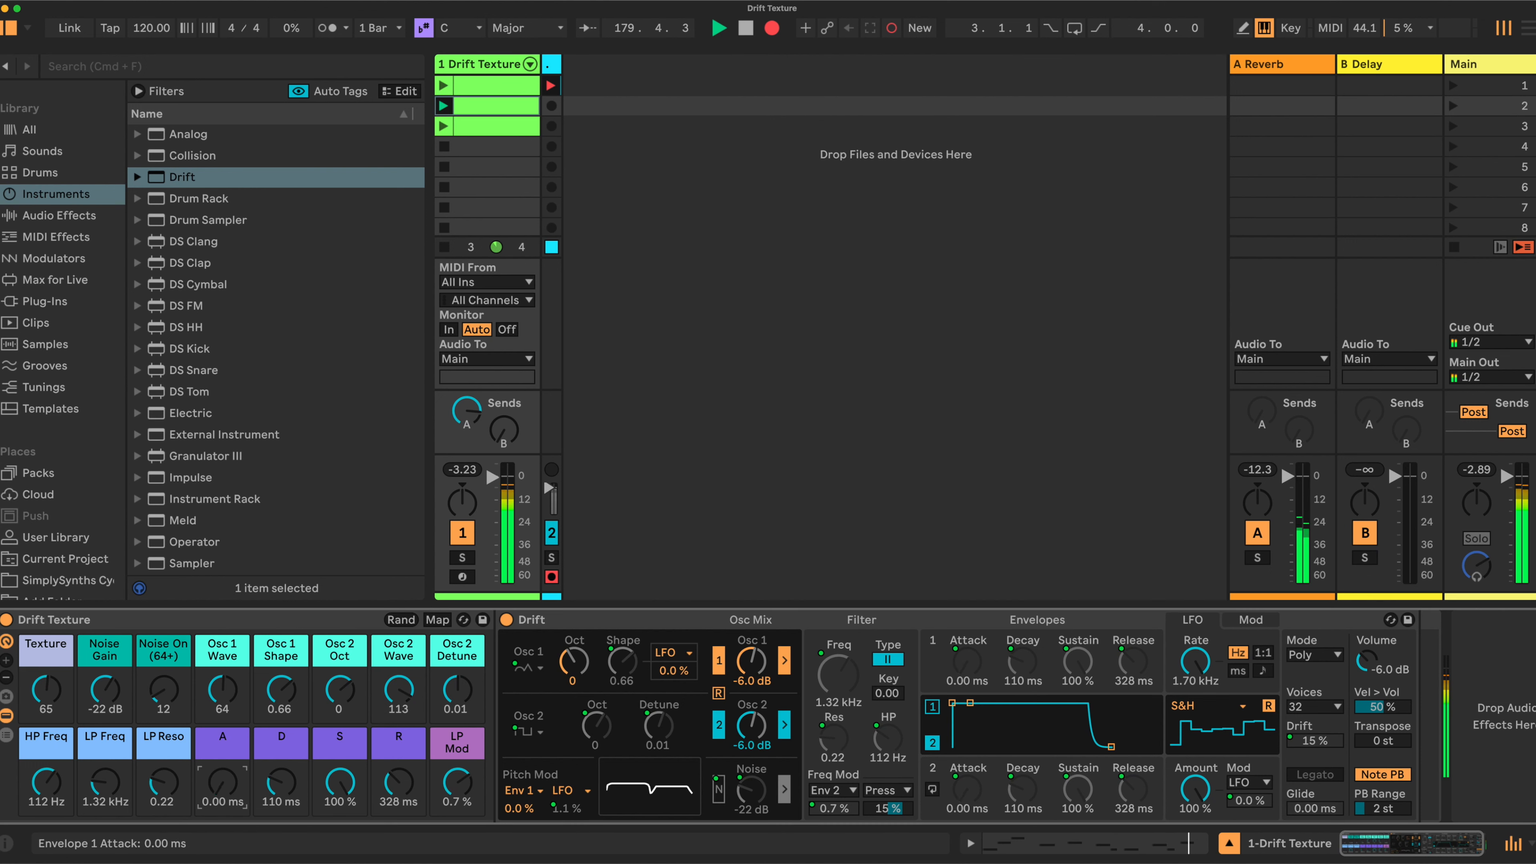
drag(404, 782, 402, 781)
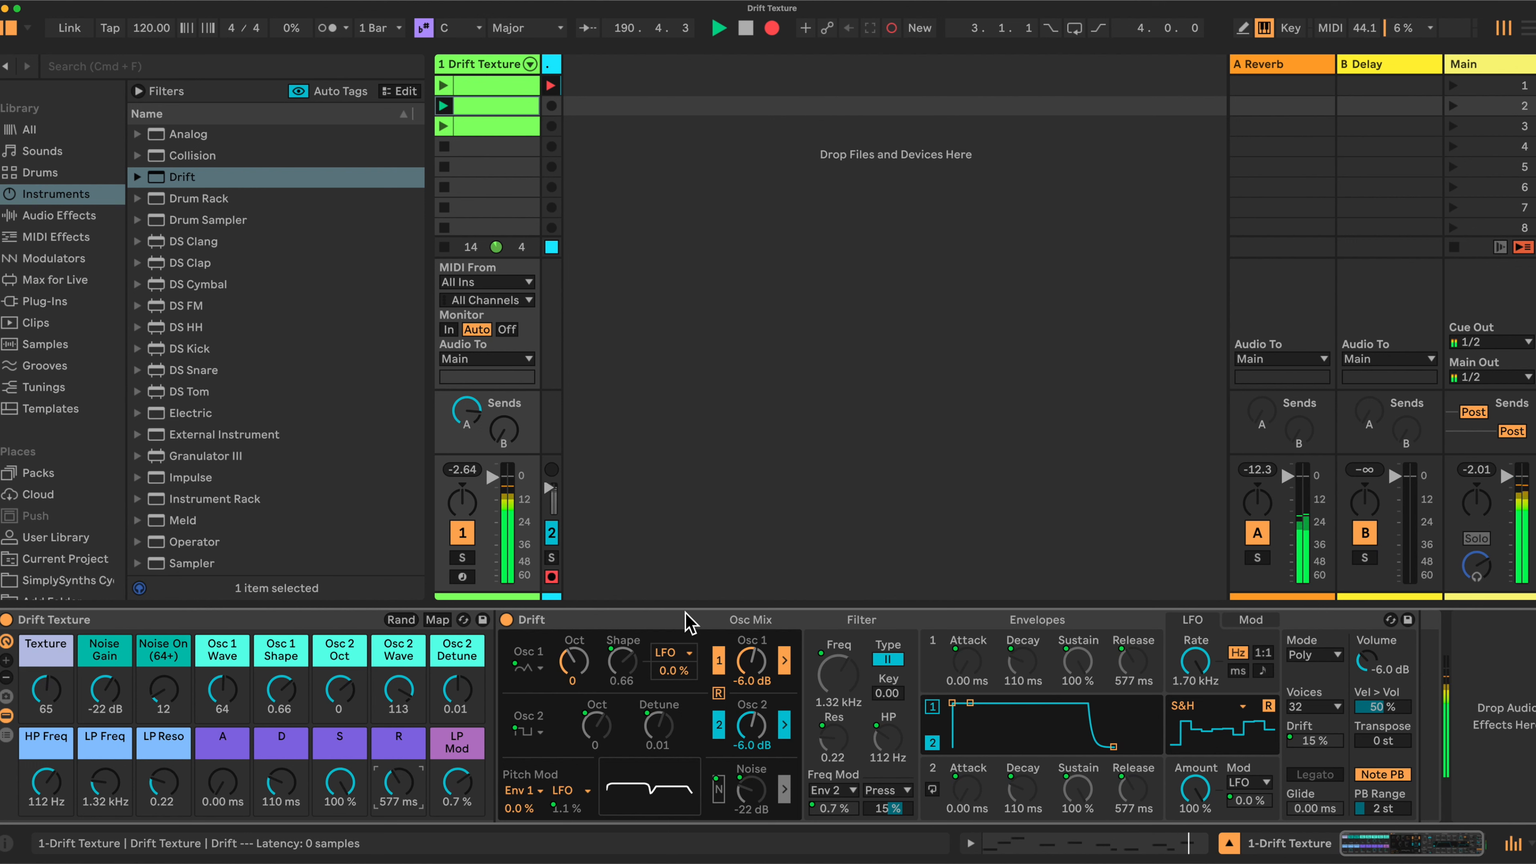
mouse_move(50, 693)
mouse_down()
mouse_move(50, 645)
mouse_move(50, 666)
mouse_up()
drag(457, 693, 457, 727)
drag(462, 782, 462, 815)
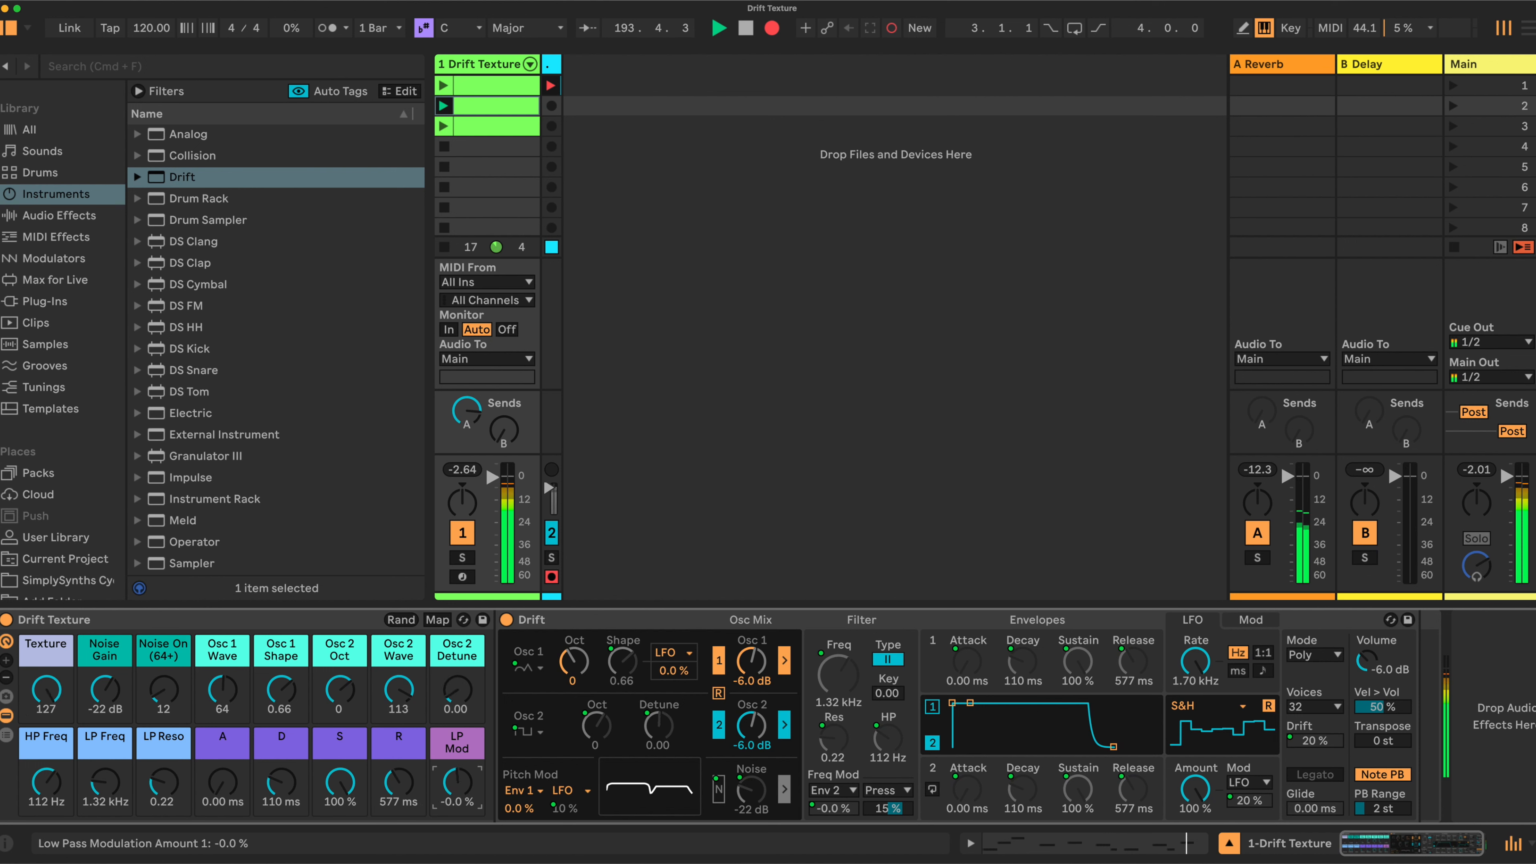
Raise the LP Freq cutoff, switch the Noise On macro above 64 and turn up the noise gain
drag(104, 782, 169, 723)
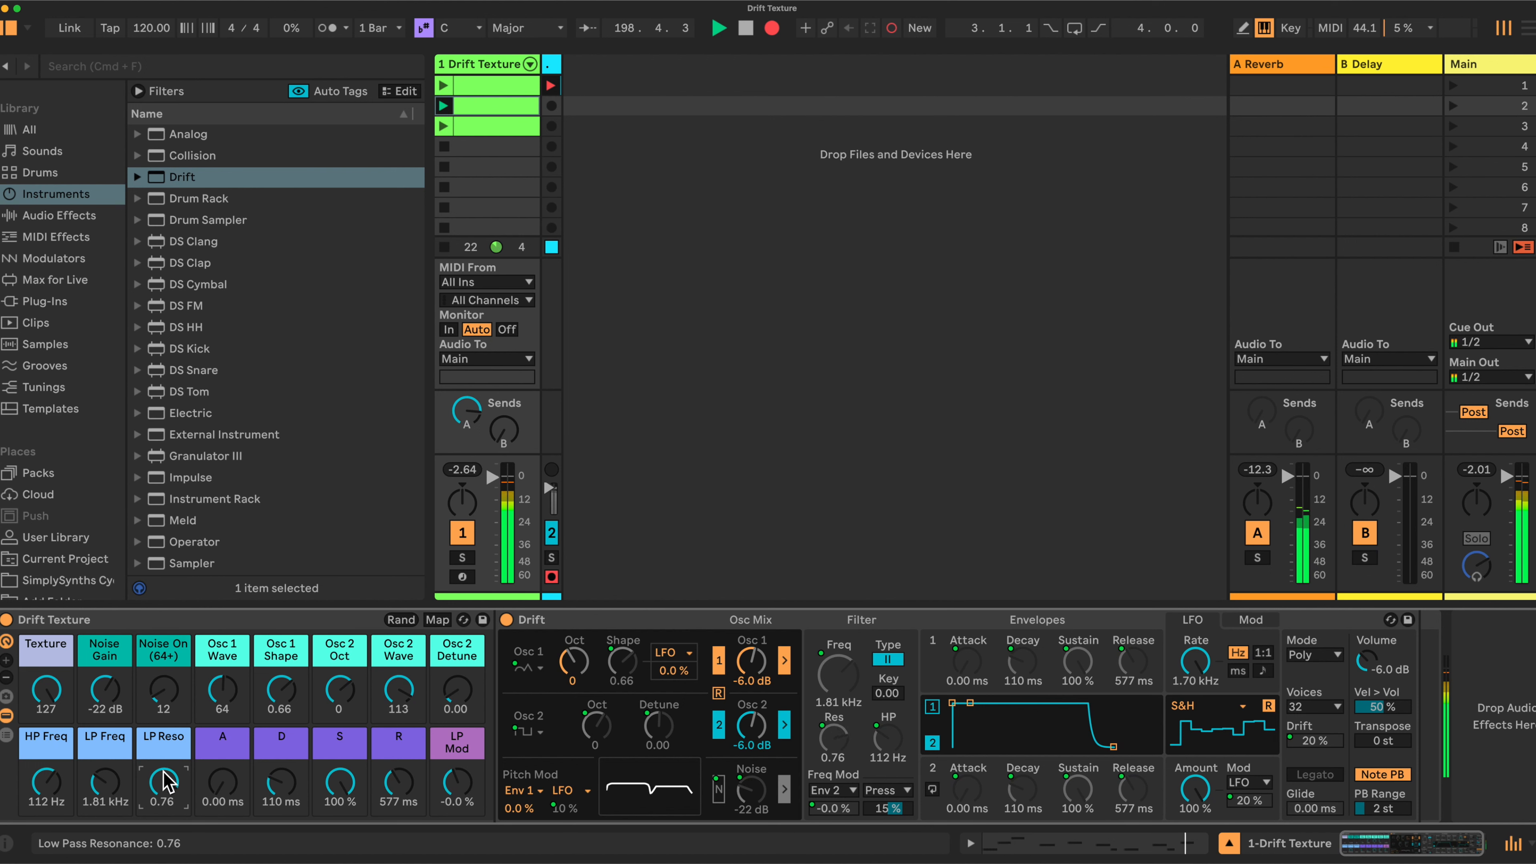
click(170, 696)
drag(163, 696, 164, 613)
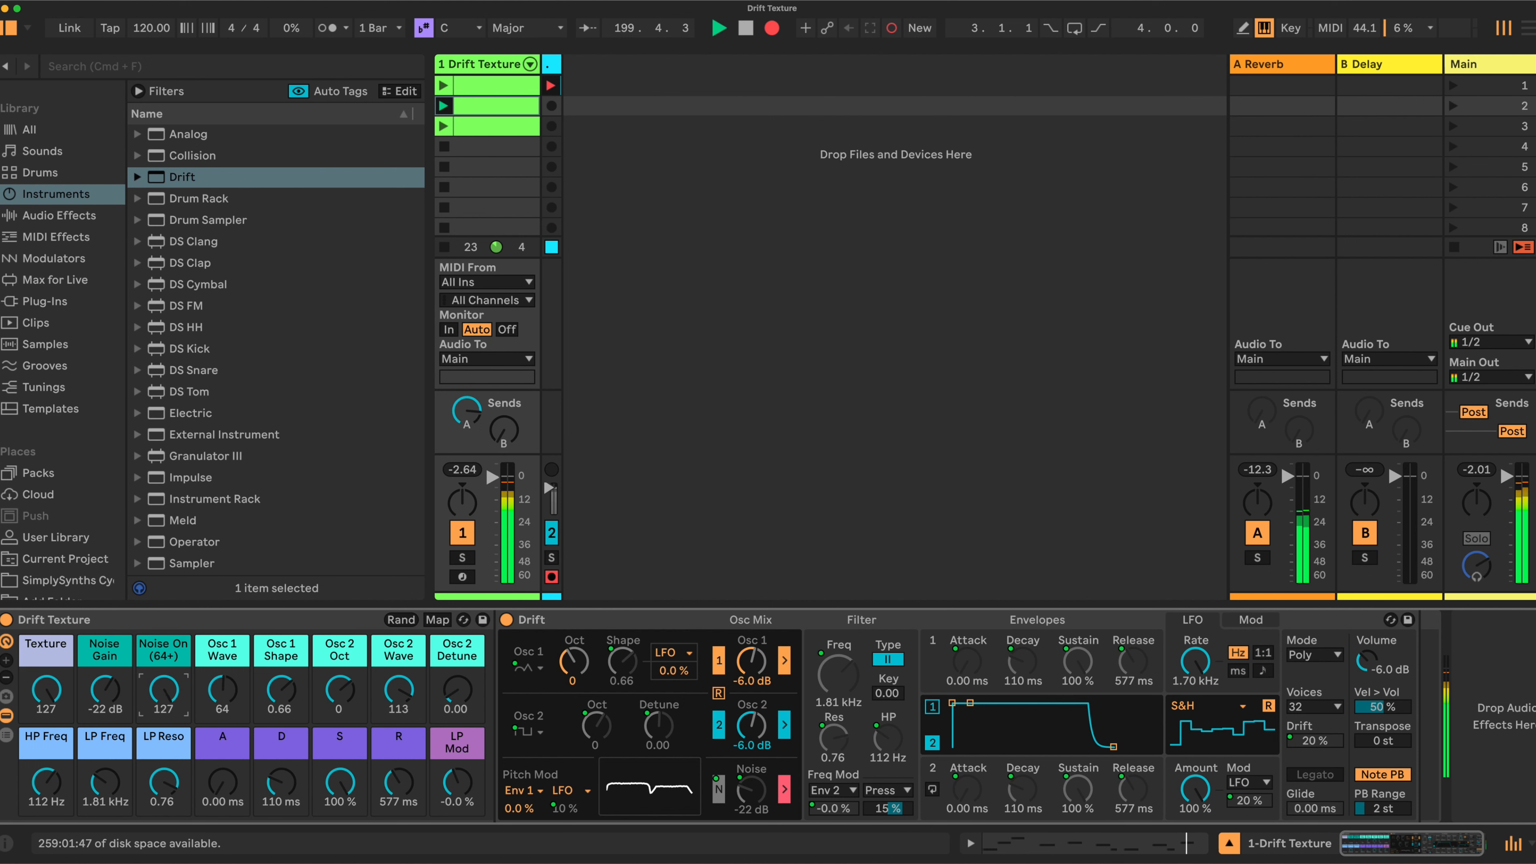
drag(121, 690, 48, 715)
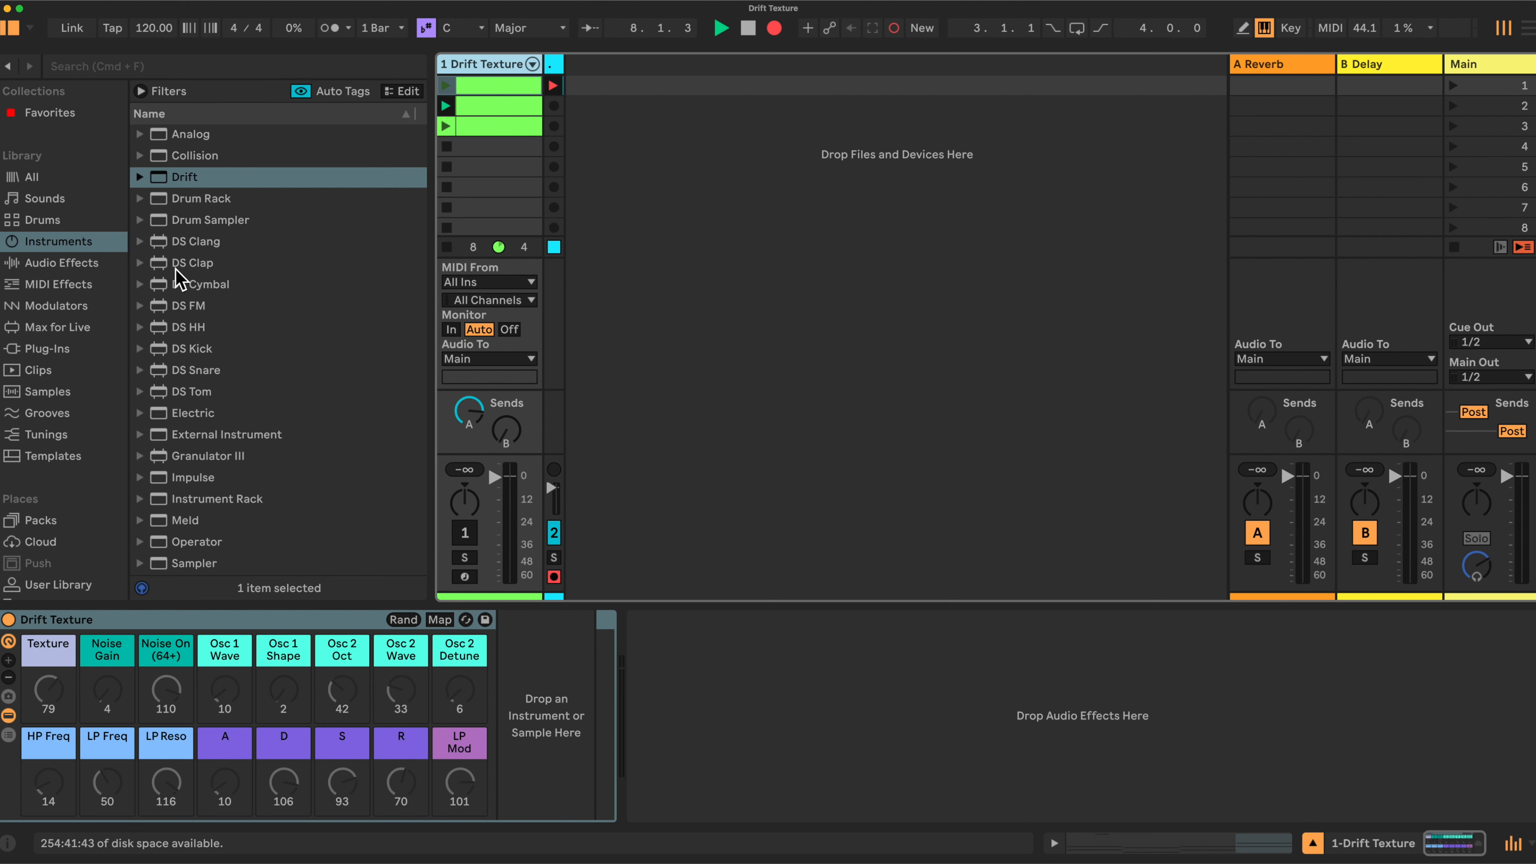
Show Instruments in the browser, reduce then restore the rack to 16 visible macros, and drop Drift into the chain
click(61, 244)
click(222, 501)
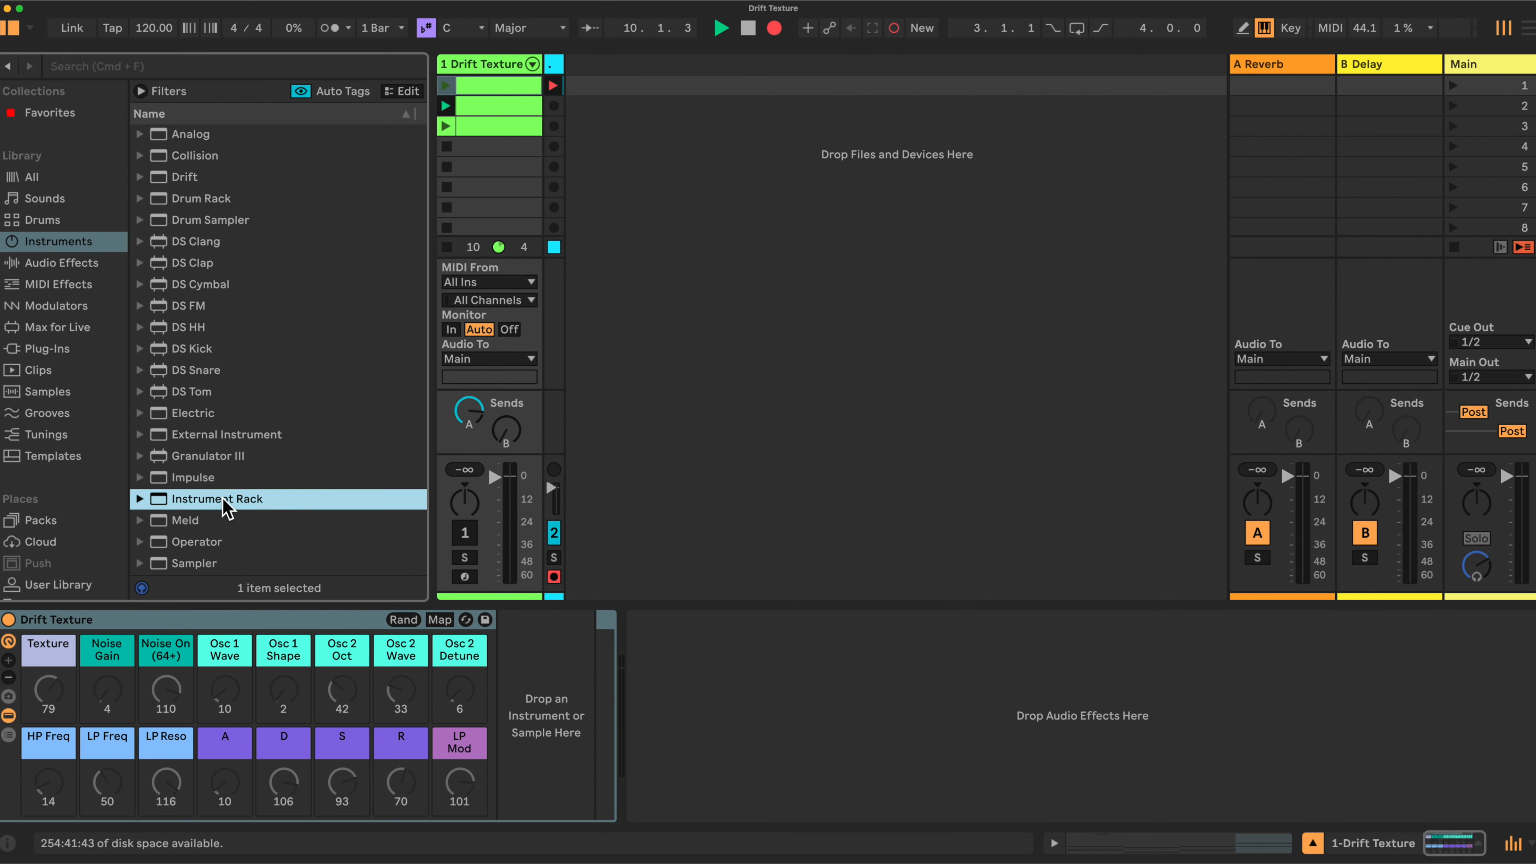
click(8, 678)
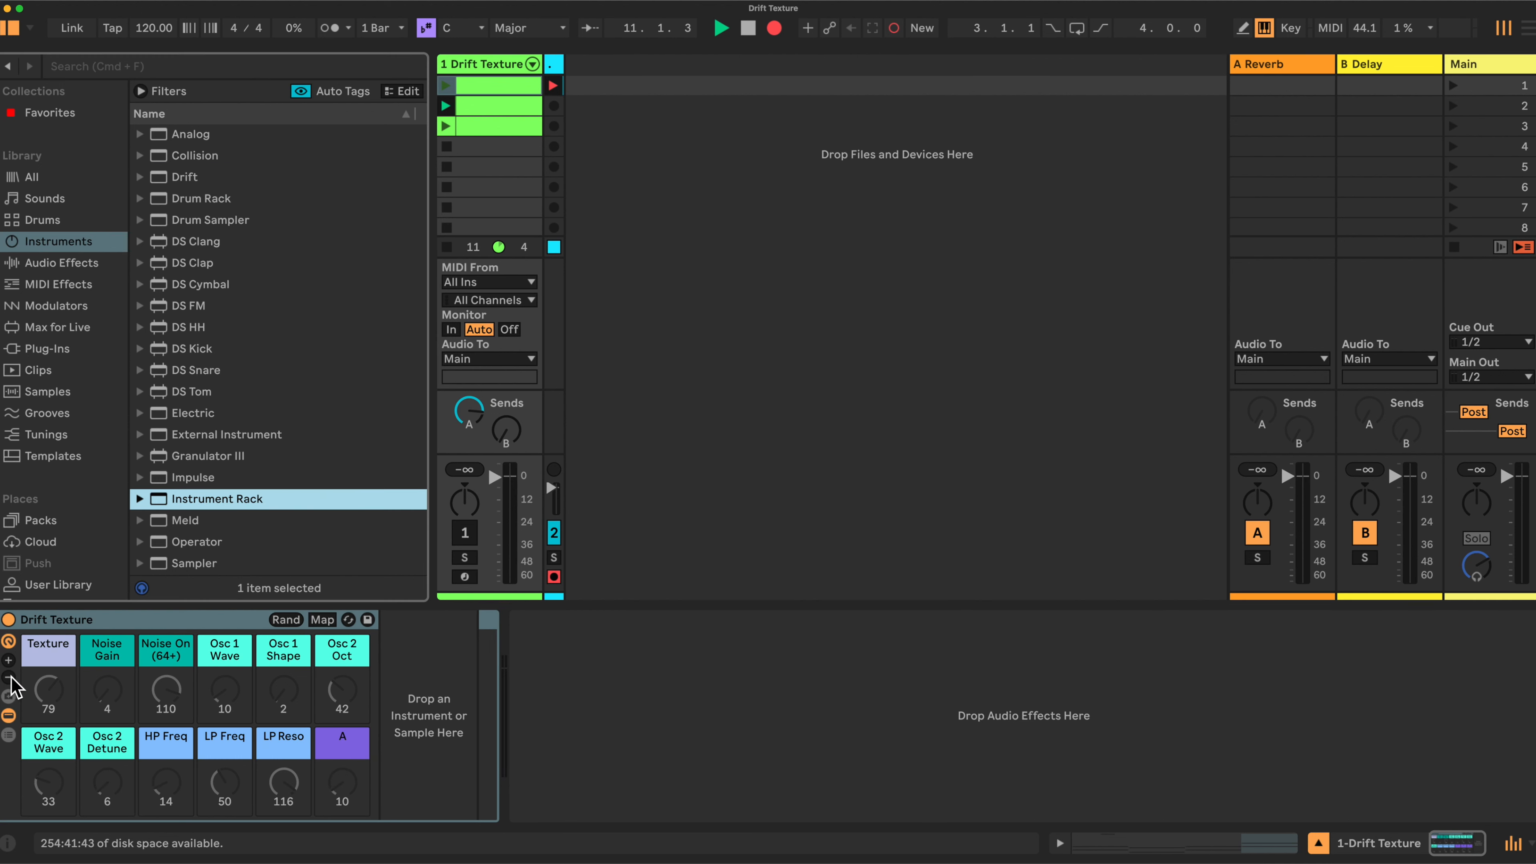
click(8, 677)
click(9, 677)
click(8, 677)
click(8, 677)
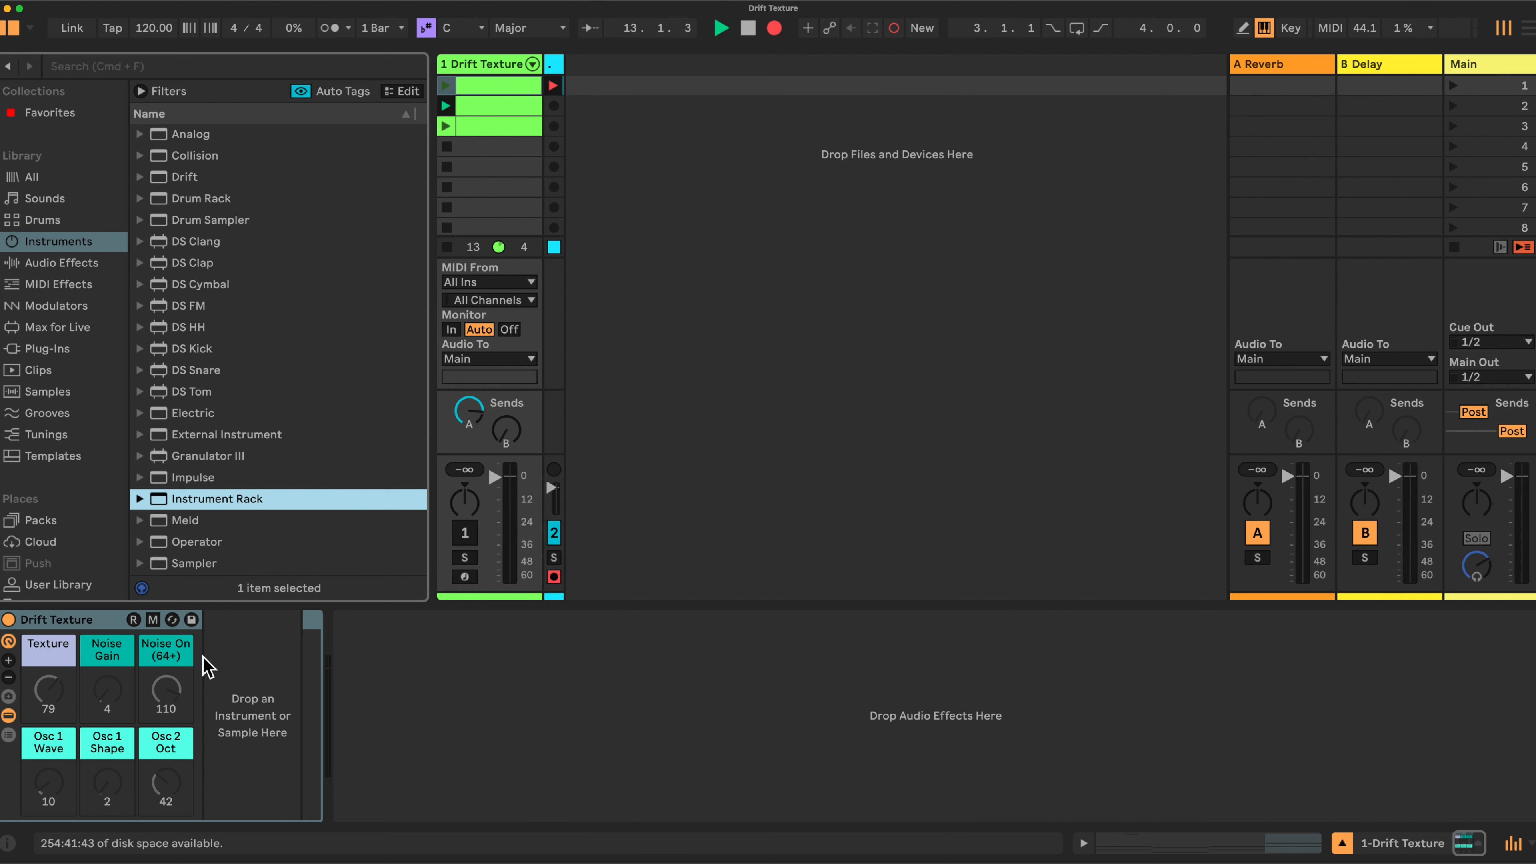
click(9, 662)
click(10, 662)
click(9, 659)
click(8, 660)
click(9, 659)
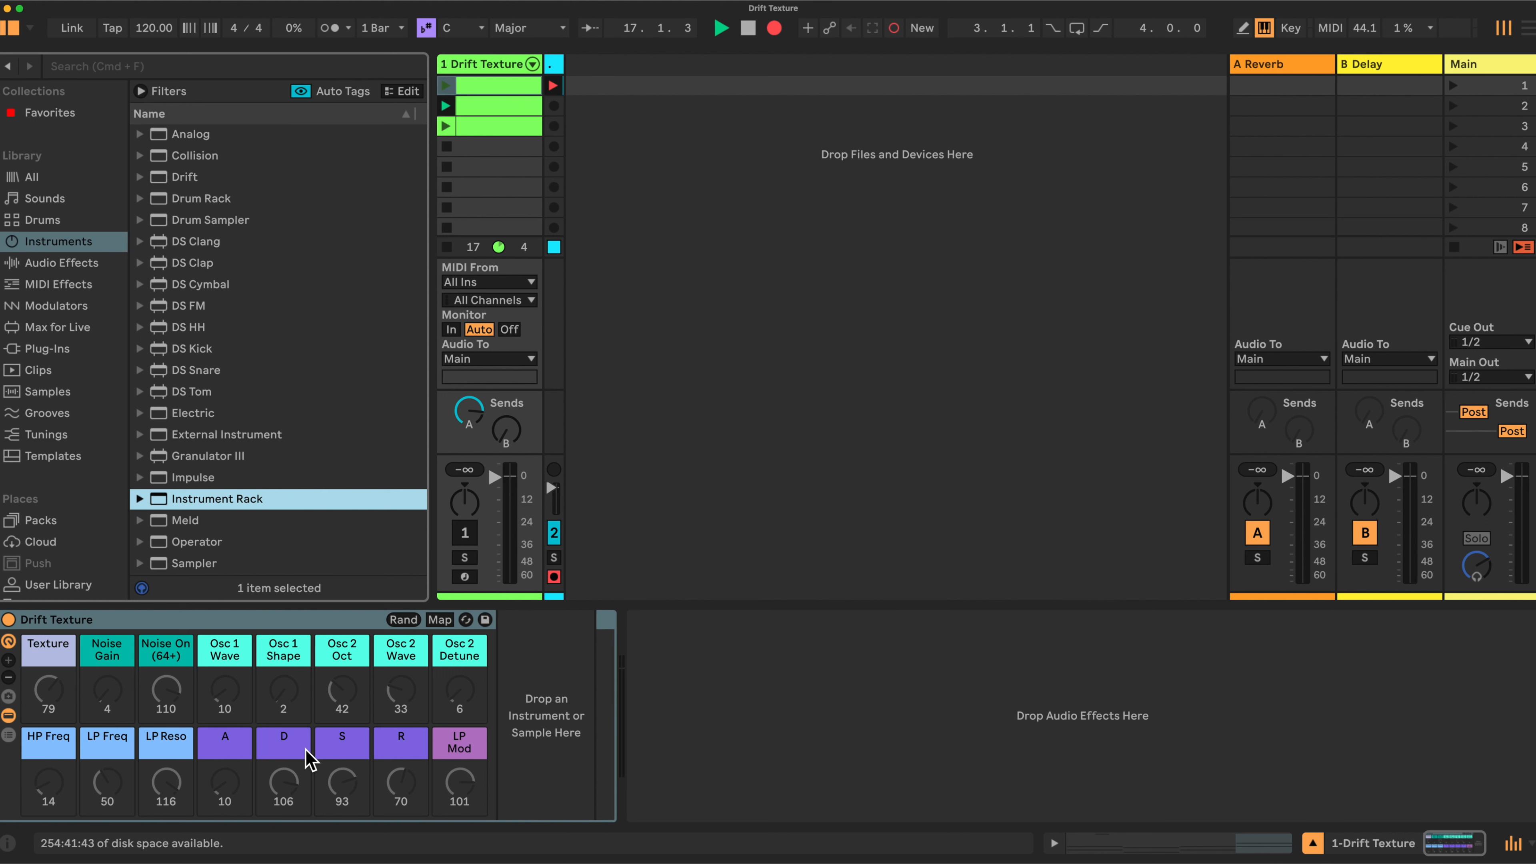
drag(185, 177, 520, 666)
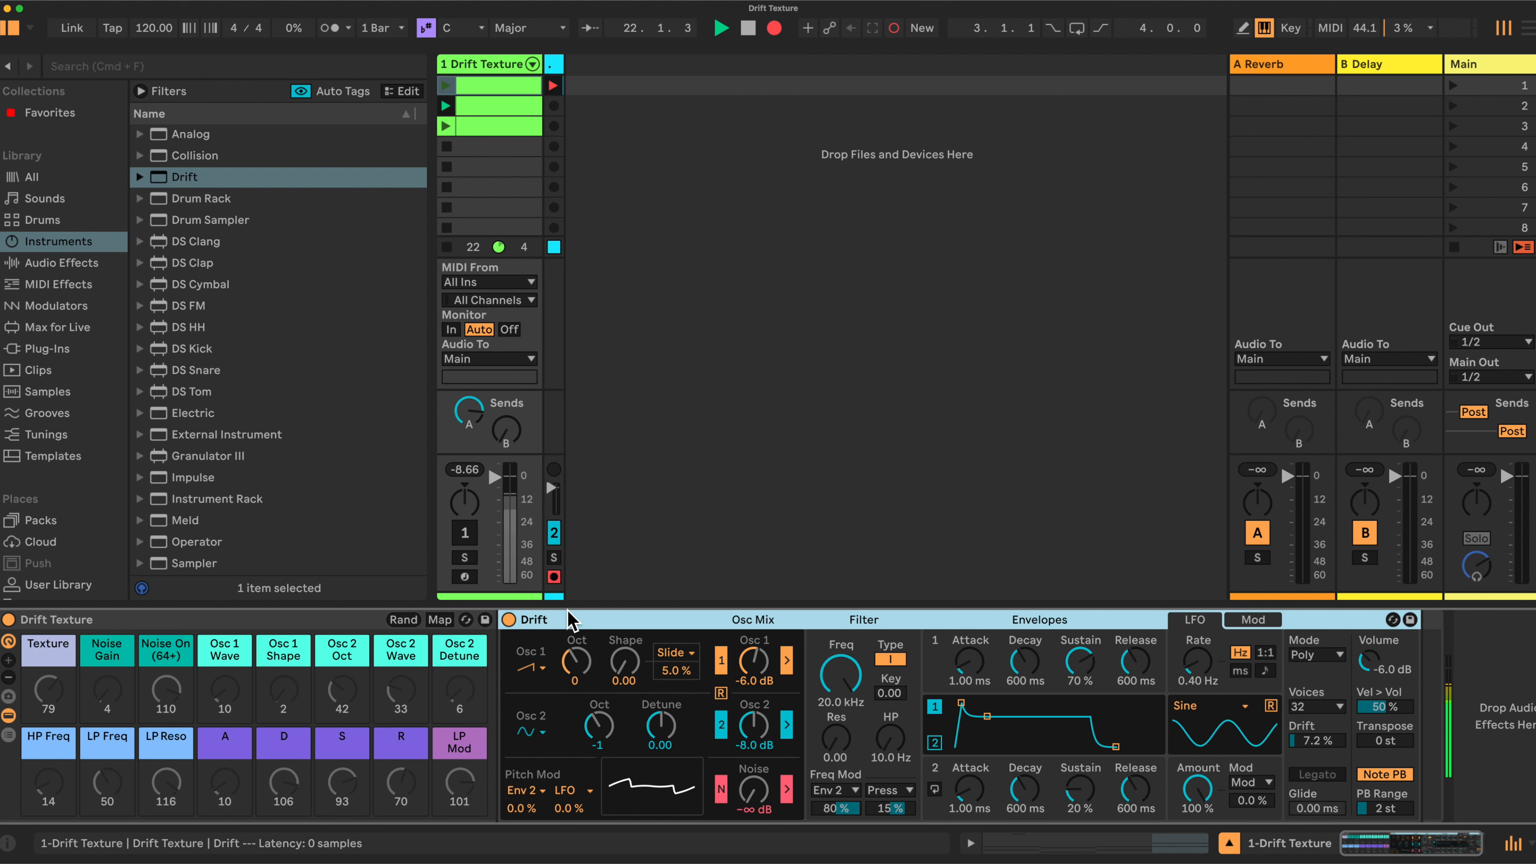
Reset oscillator 1's shape slide to zero, set Osc 2 level to -6.0 dB and LFO rate to 1.70 kHz
double_click(676, 671)
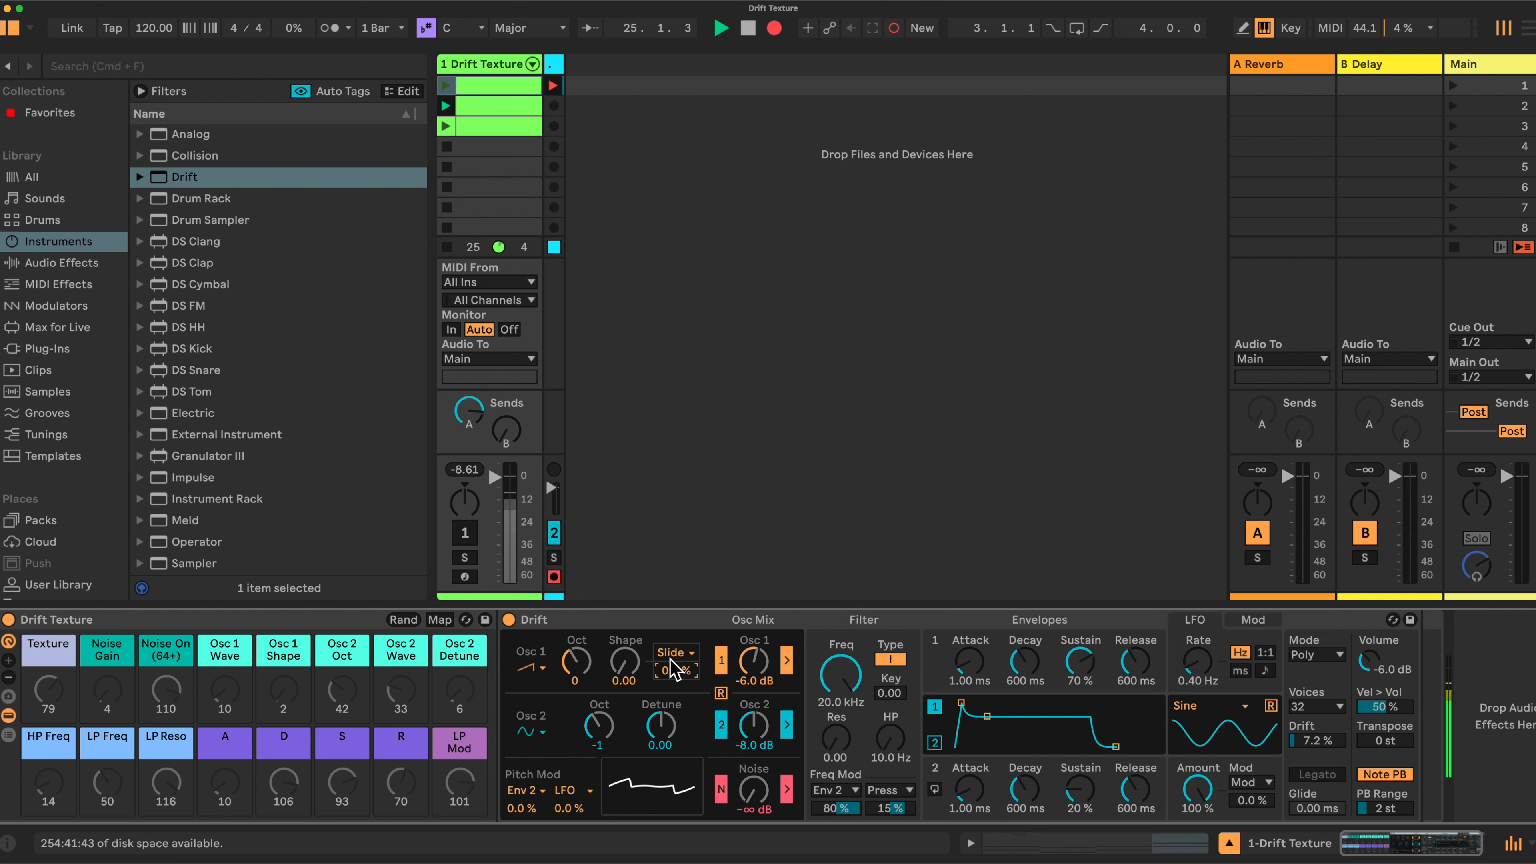
click(754, 750)
text(-6)
key(Return)
drag(1196, 666, 1195, 556)
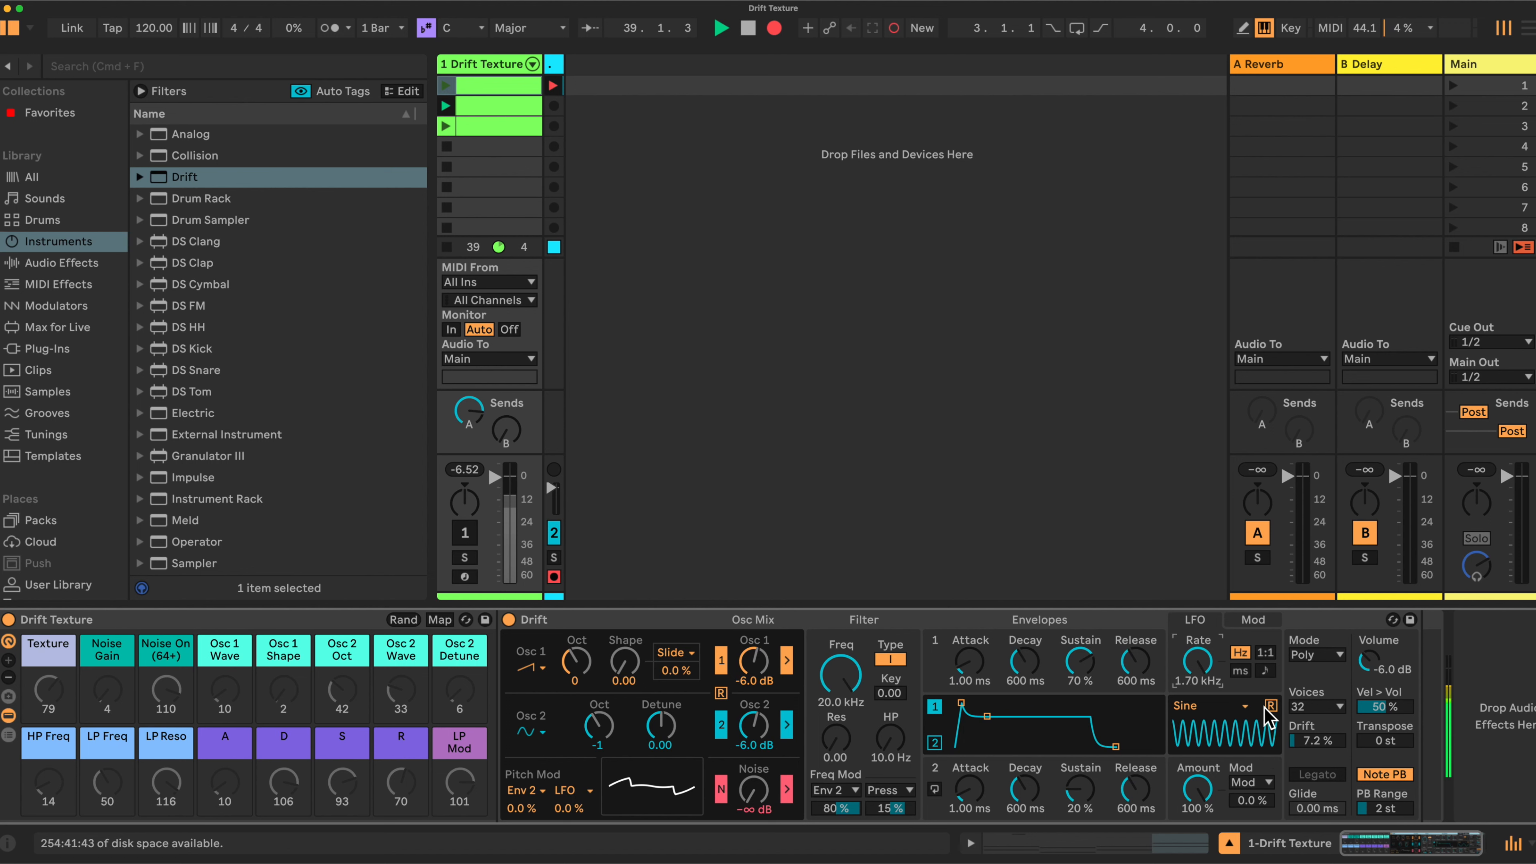
Give Drift's LFO an S&H waveform with LFO as its mod source, and set filter type II
click(1244, 706)
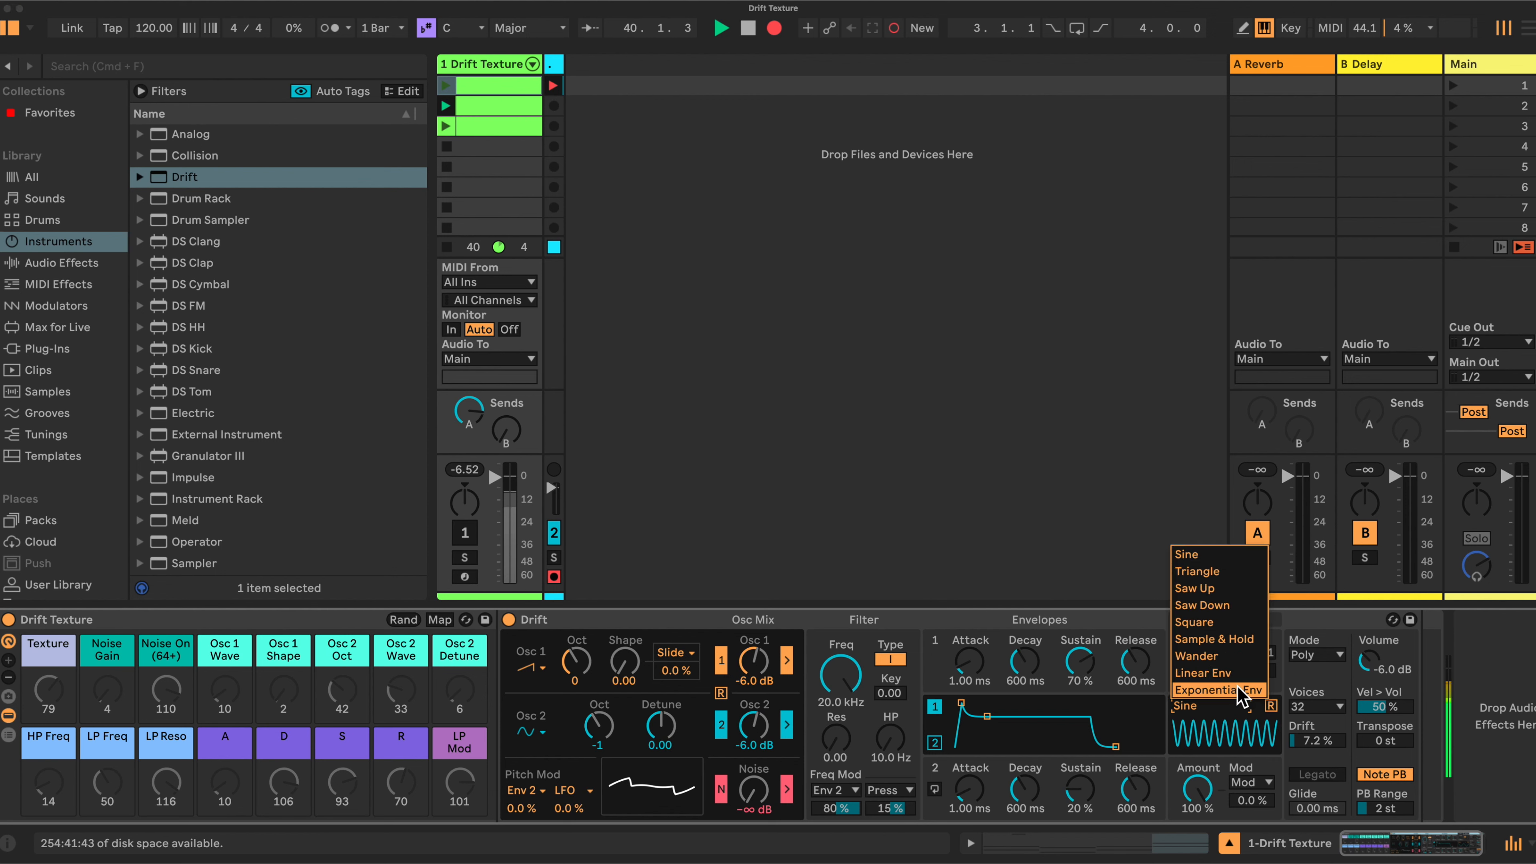
click(1215, 640)
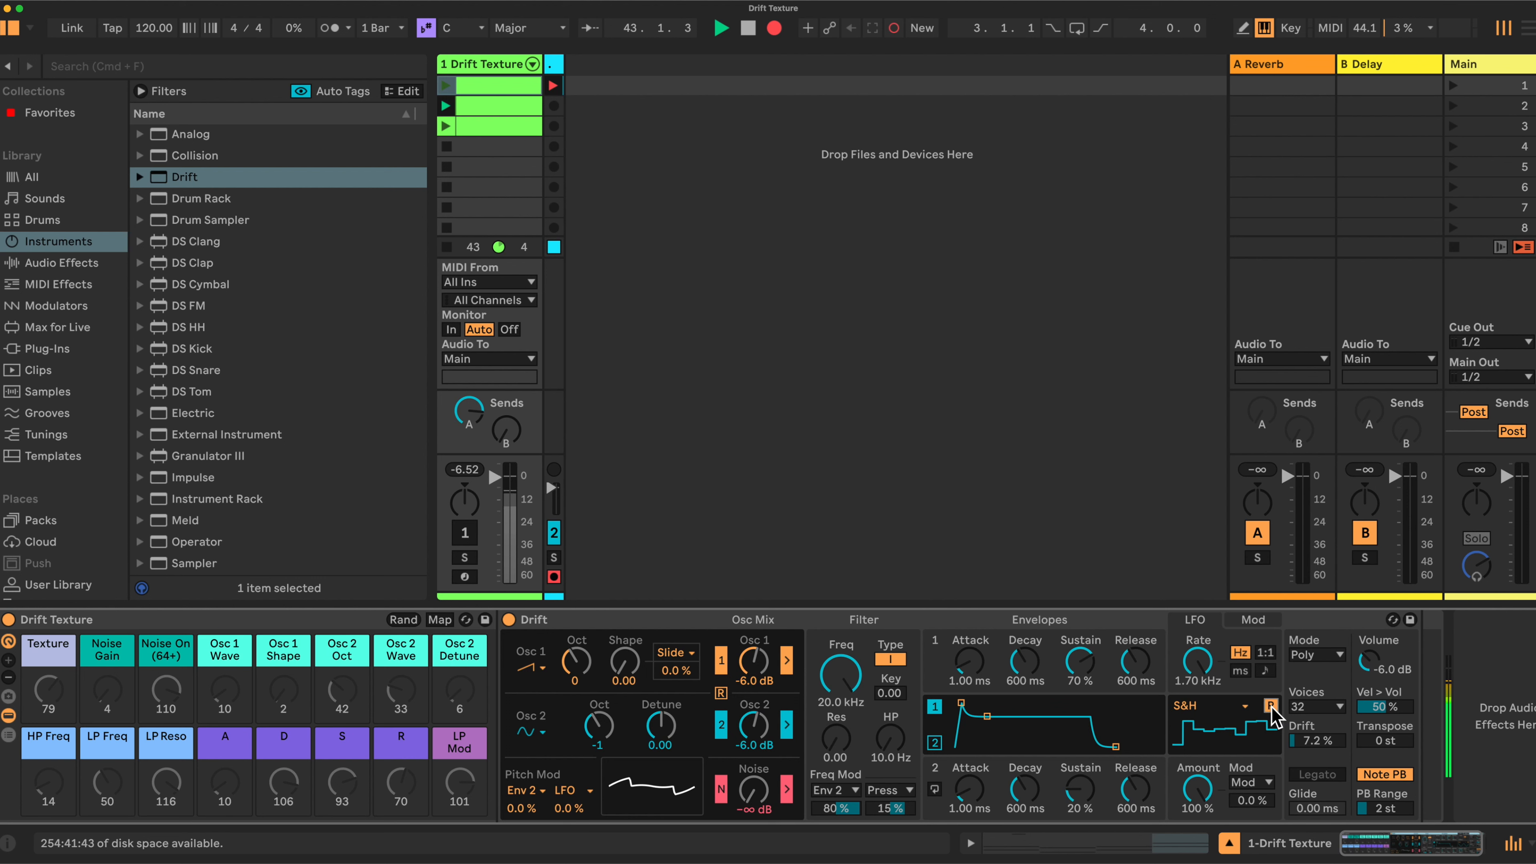
click(1267, 783)
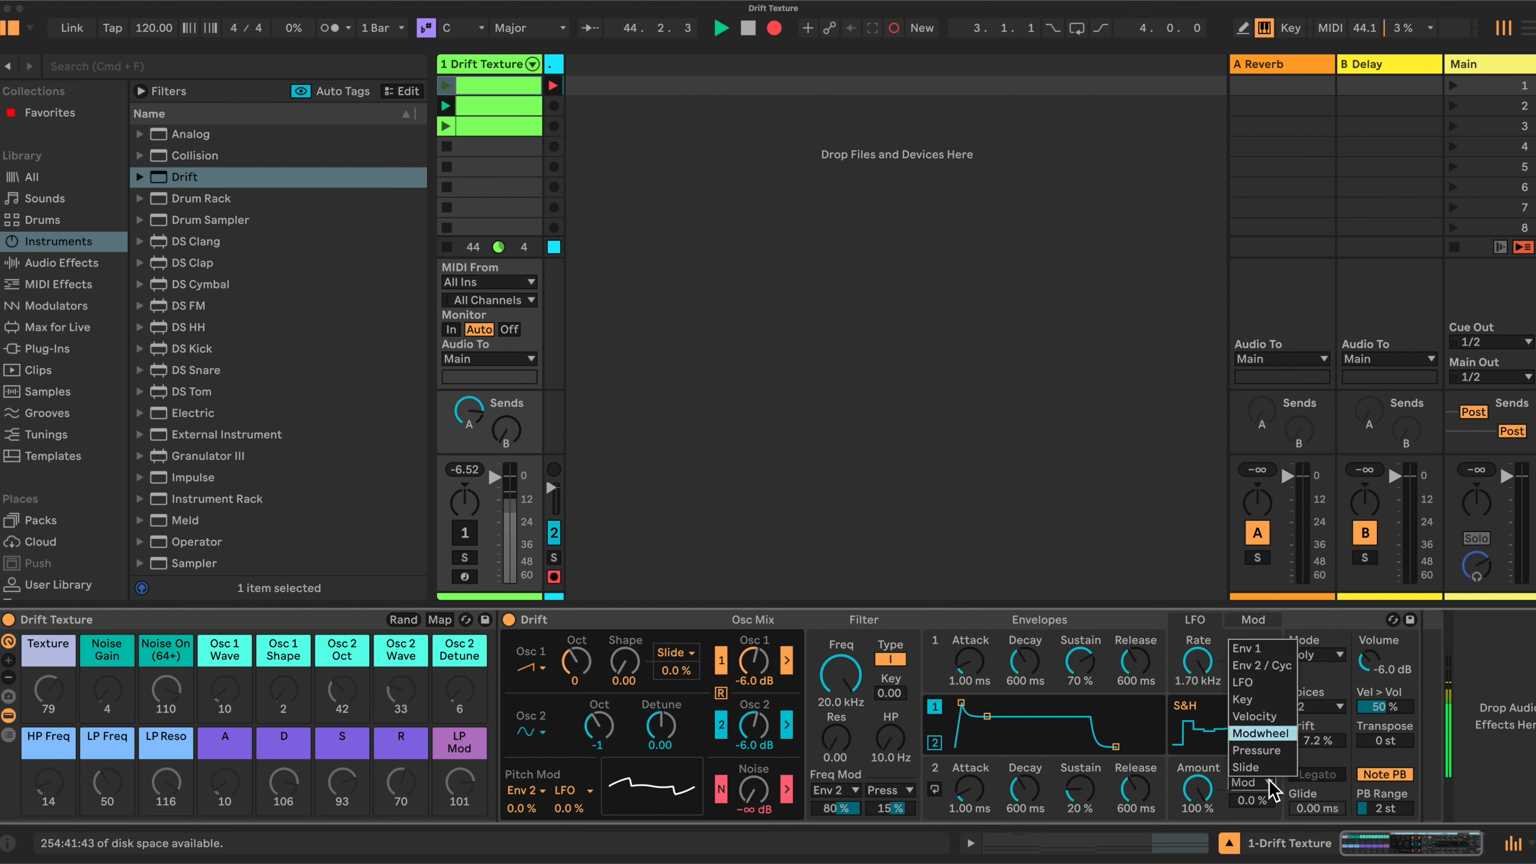
click(1256, 684)
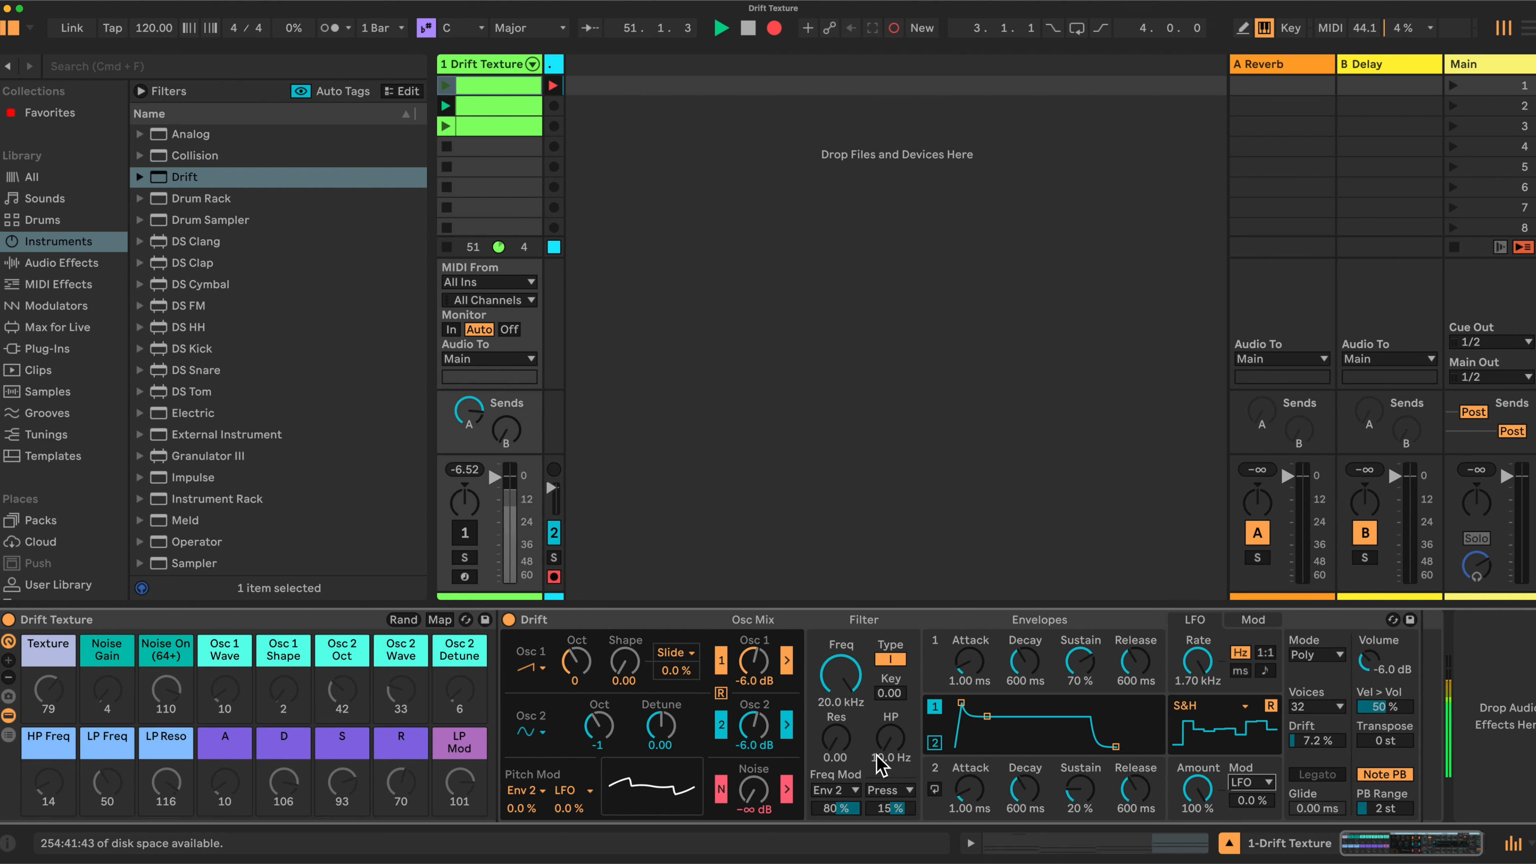
click(891, 663)
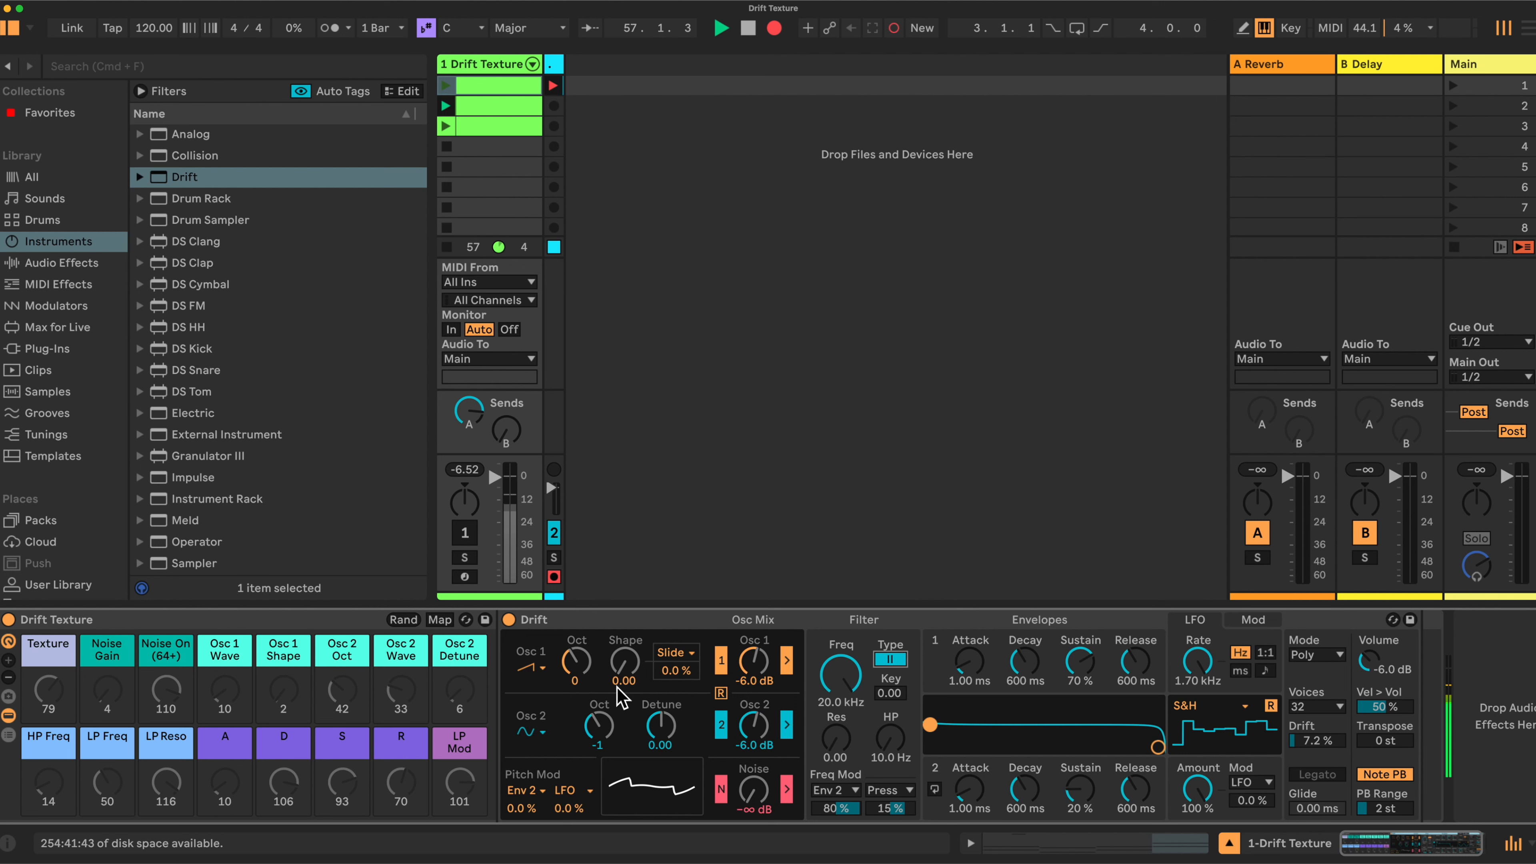
In Map mode, assign Drift amount, Pitch Mod LFO amount and LFO Mod amount to the Texture macro
click(438, 620)
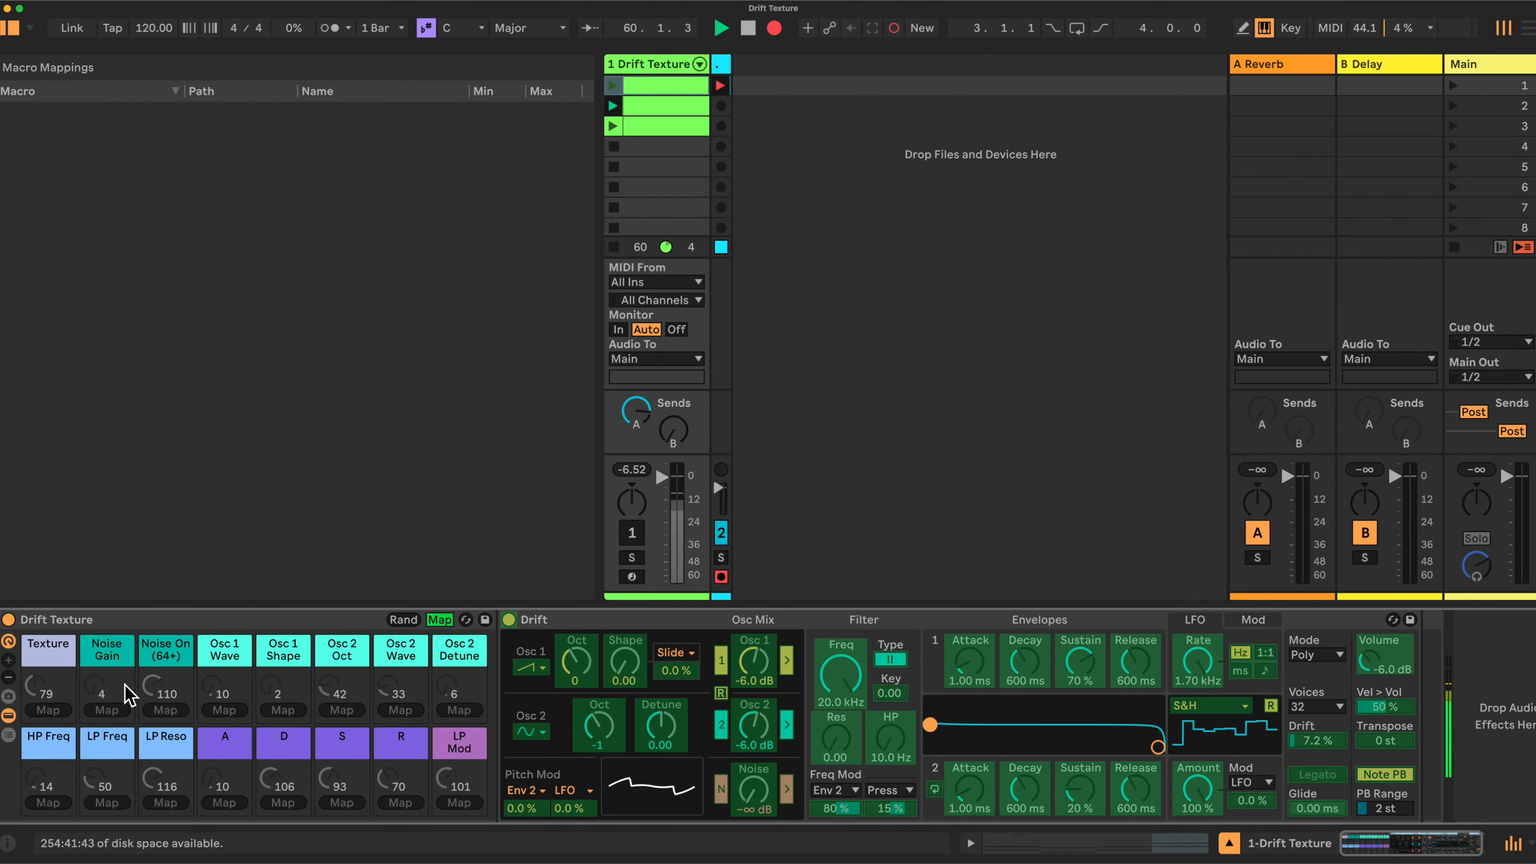
click(1314, 742)
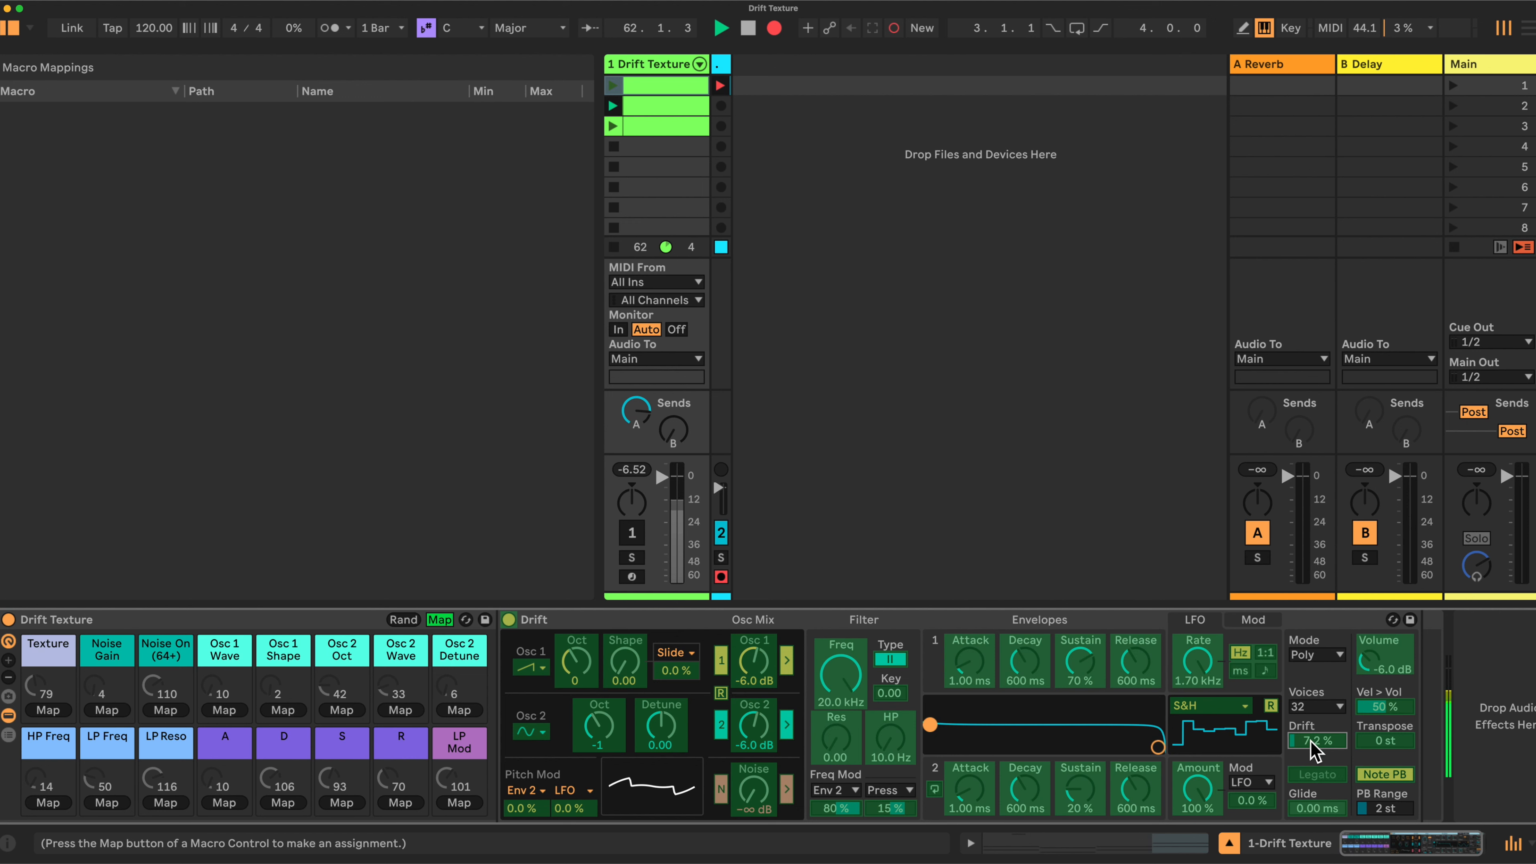
click(58, 712)
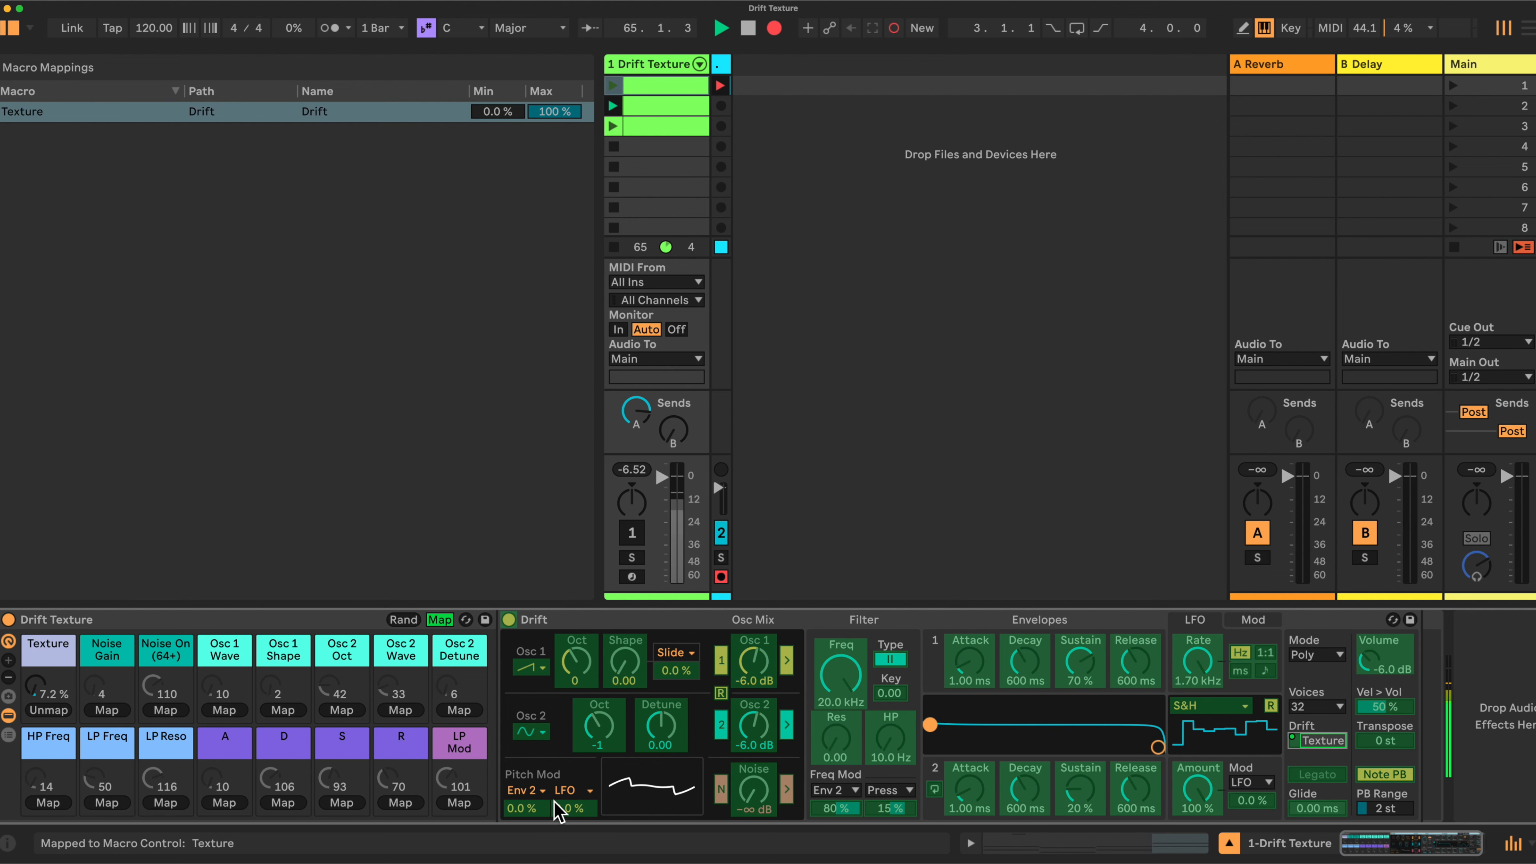
click(572, 807)
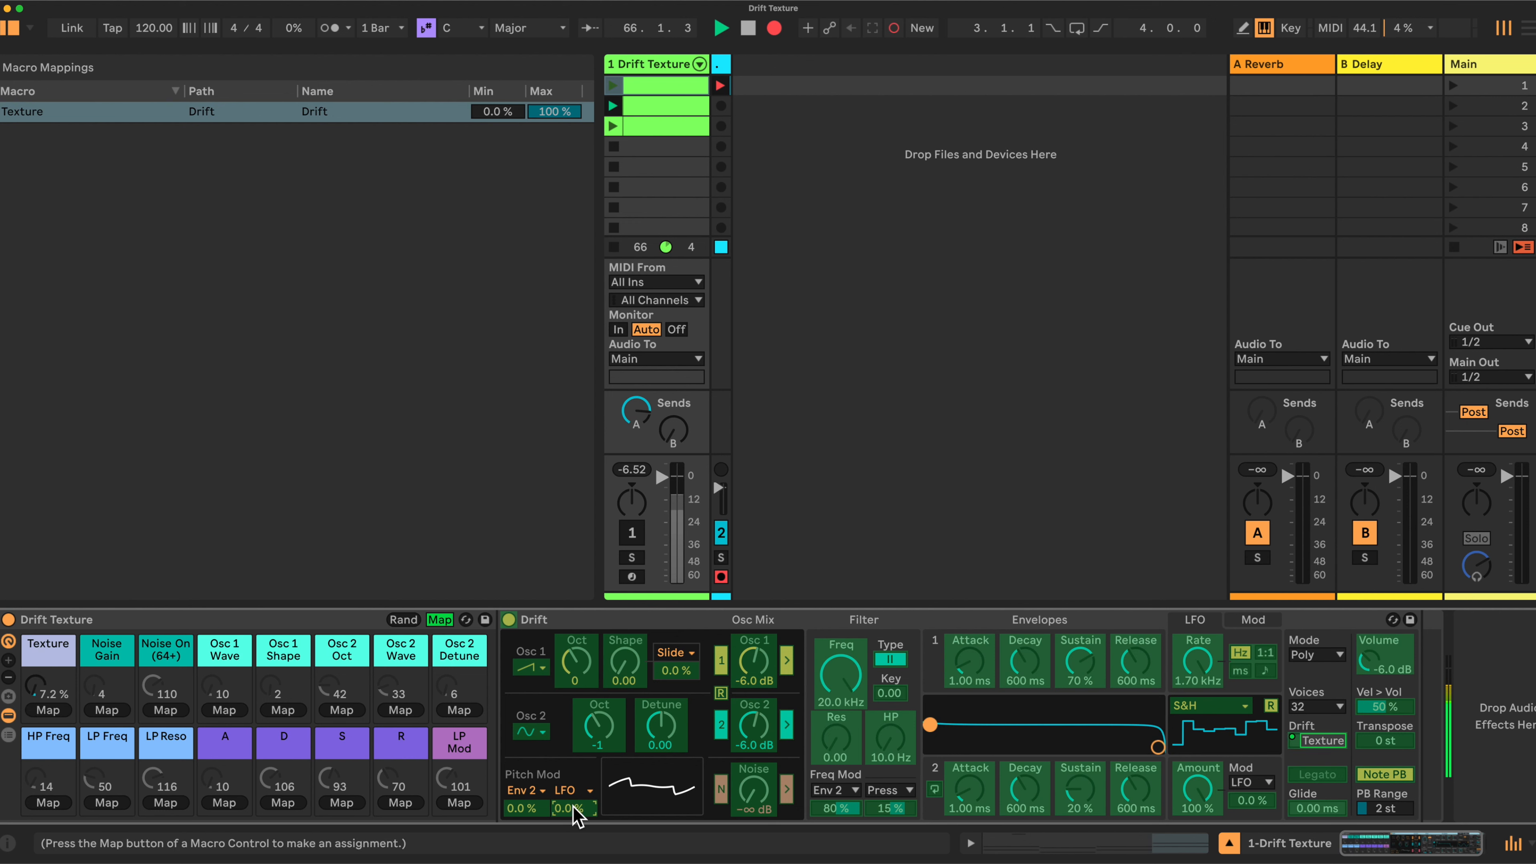
click(53, 711)
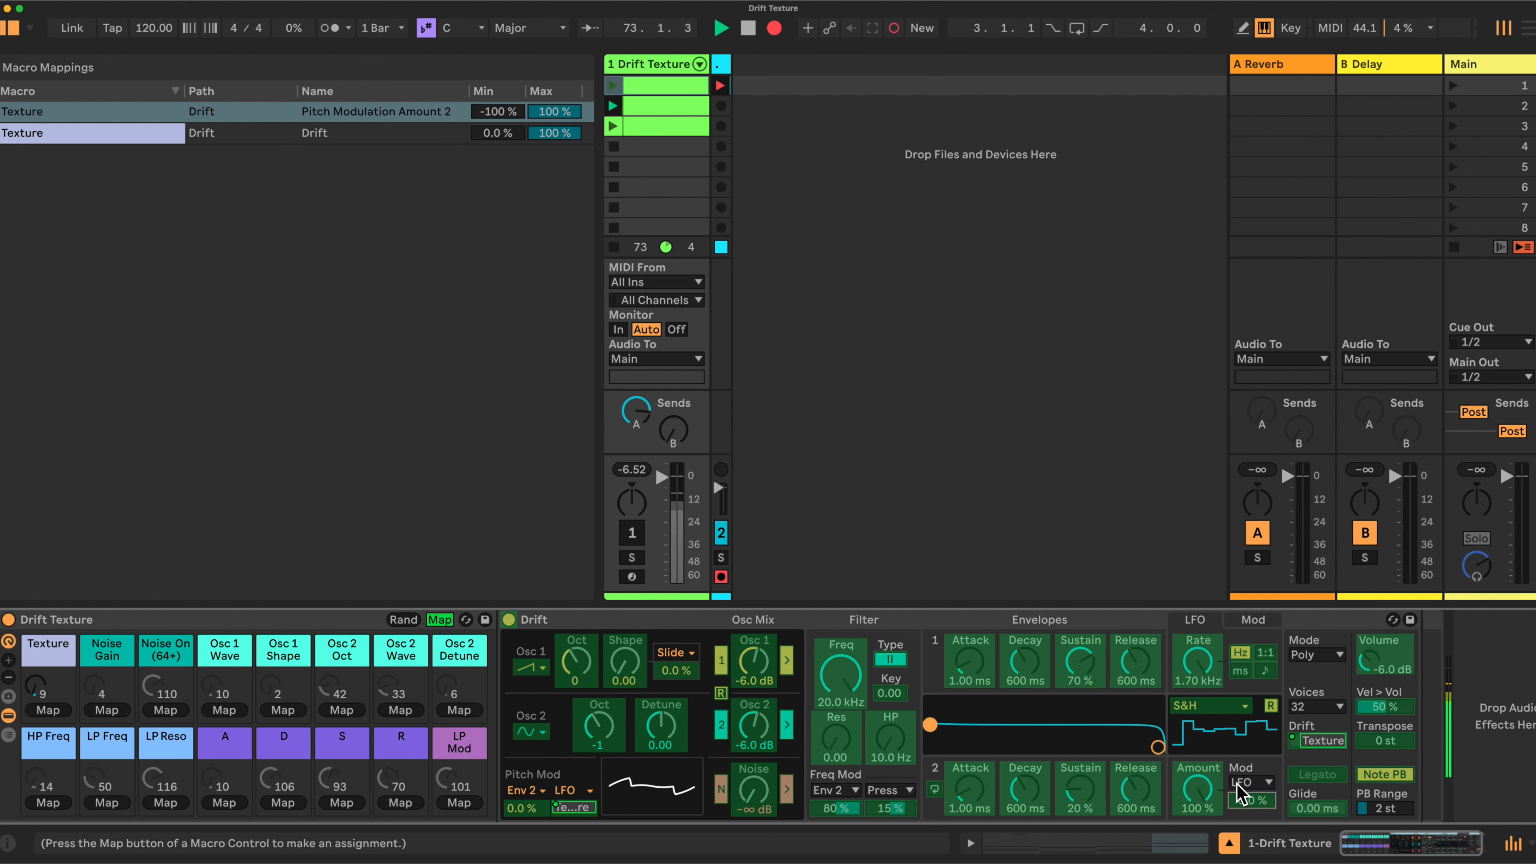
click(53, 710)
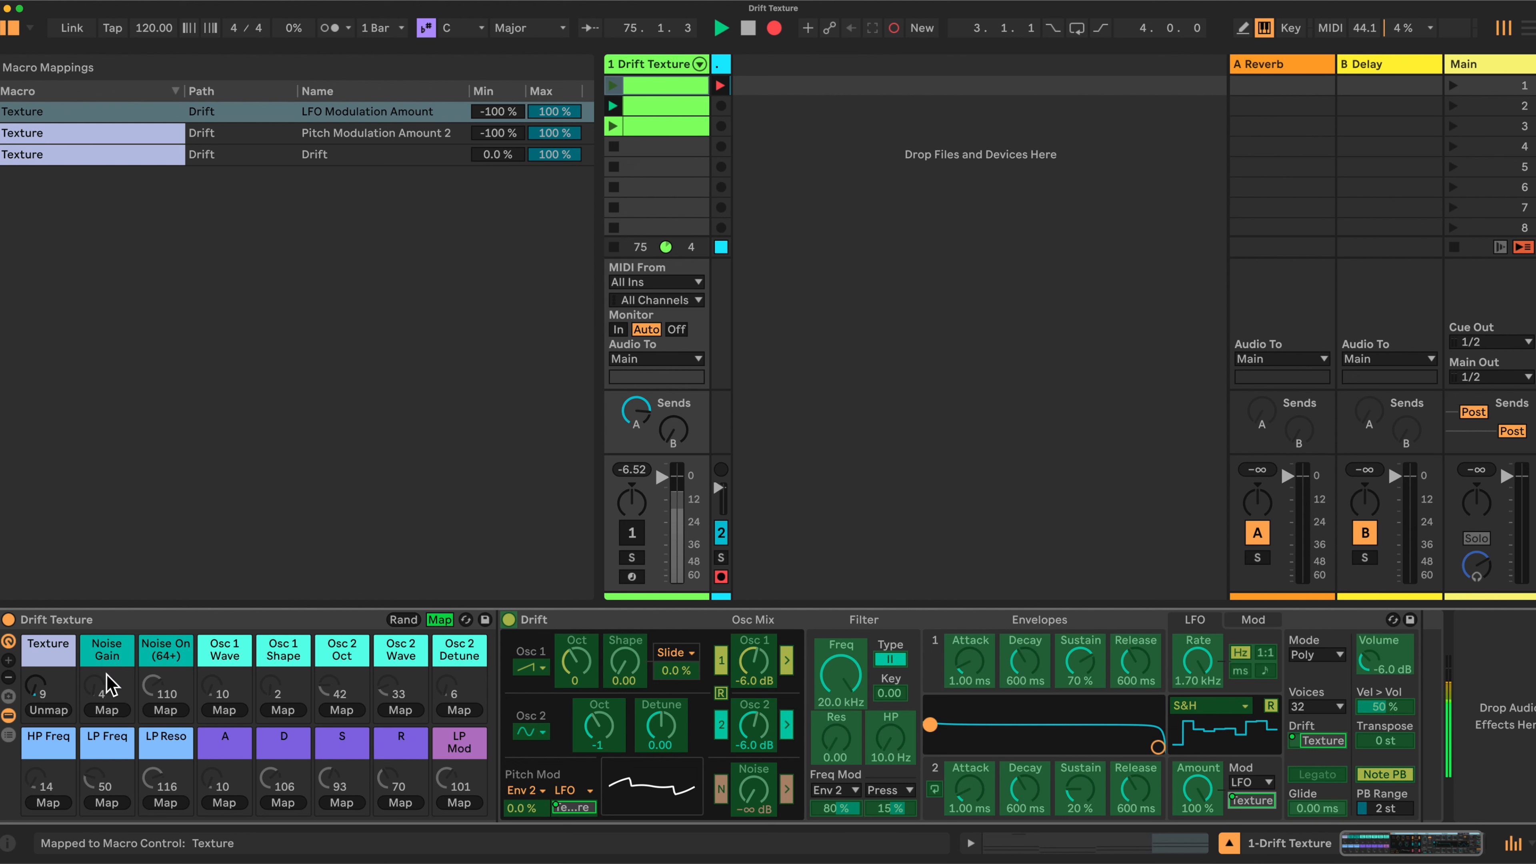
click(755, 789)
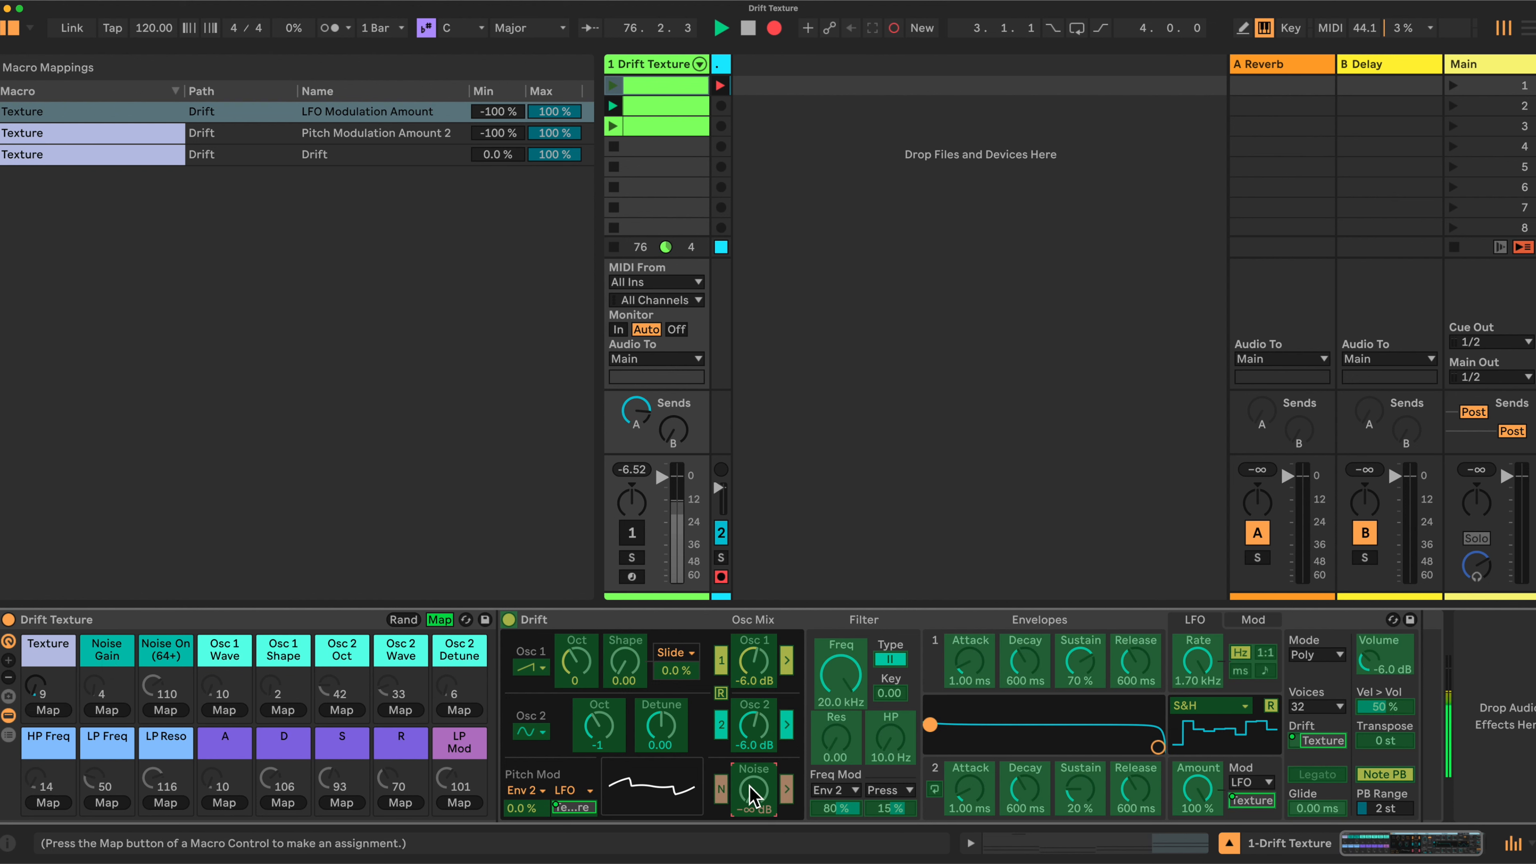
Map noise level to Noise Gain, noise toggle to Noise On, and Osc 1 wave and shape to their macros
click(106, 713)
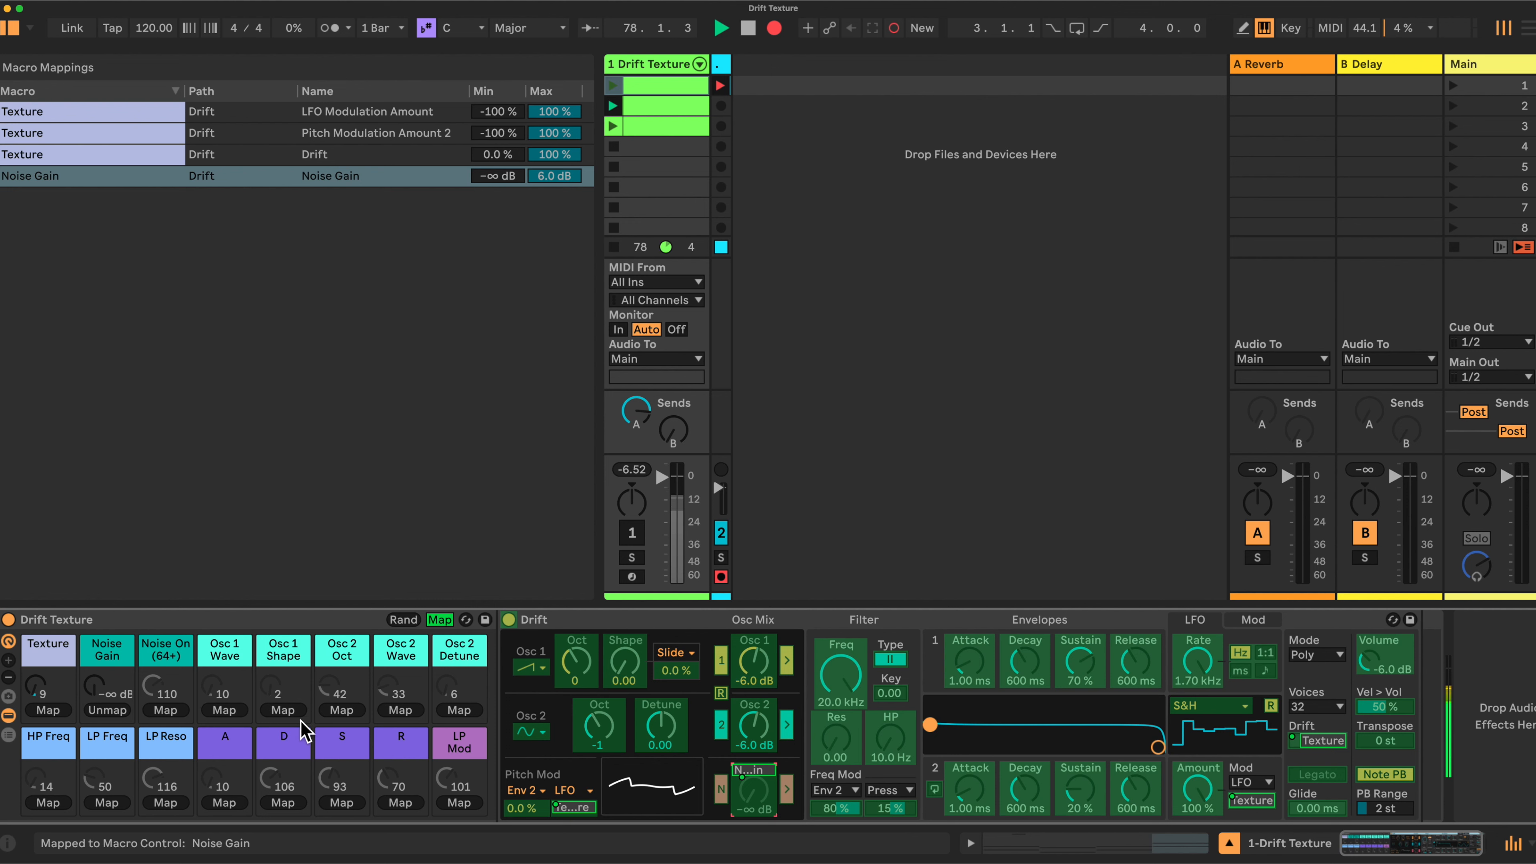
click(719, 790)
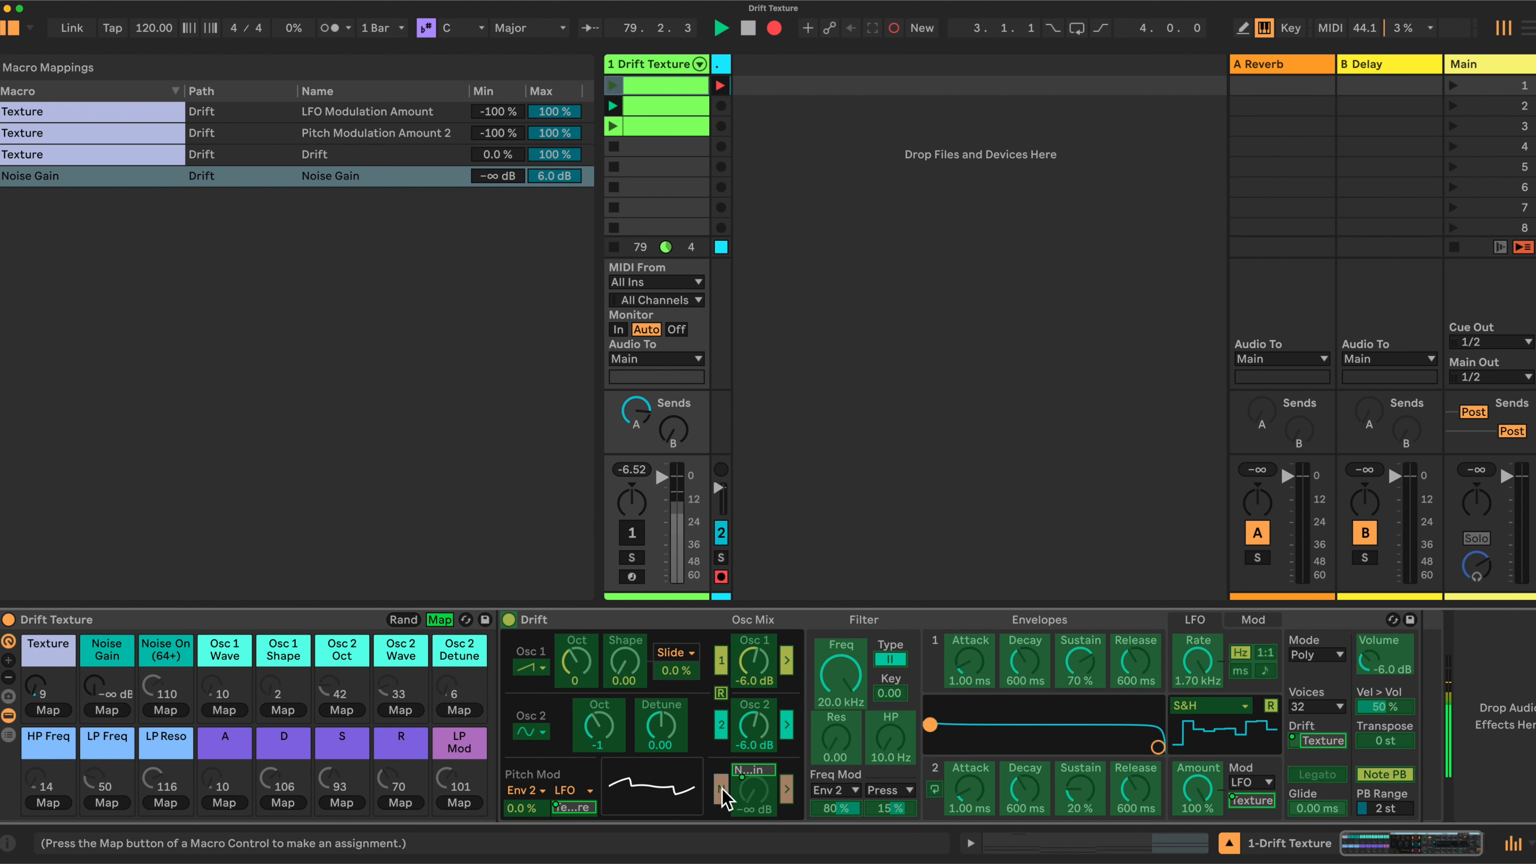
click(162, 711)
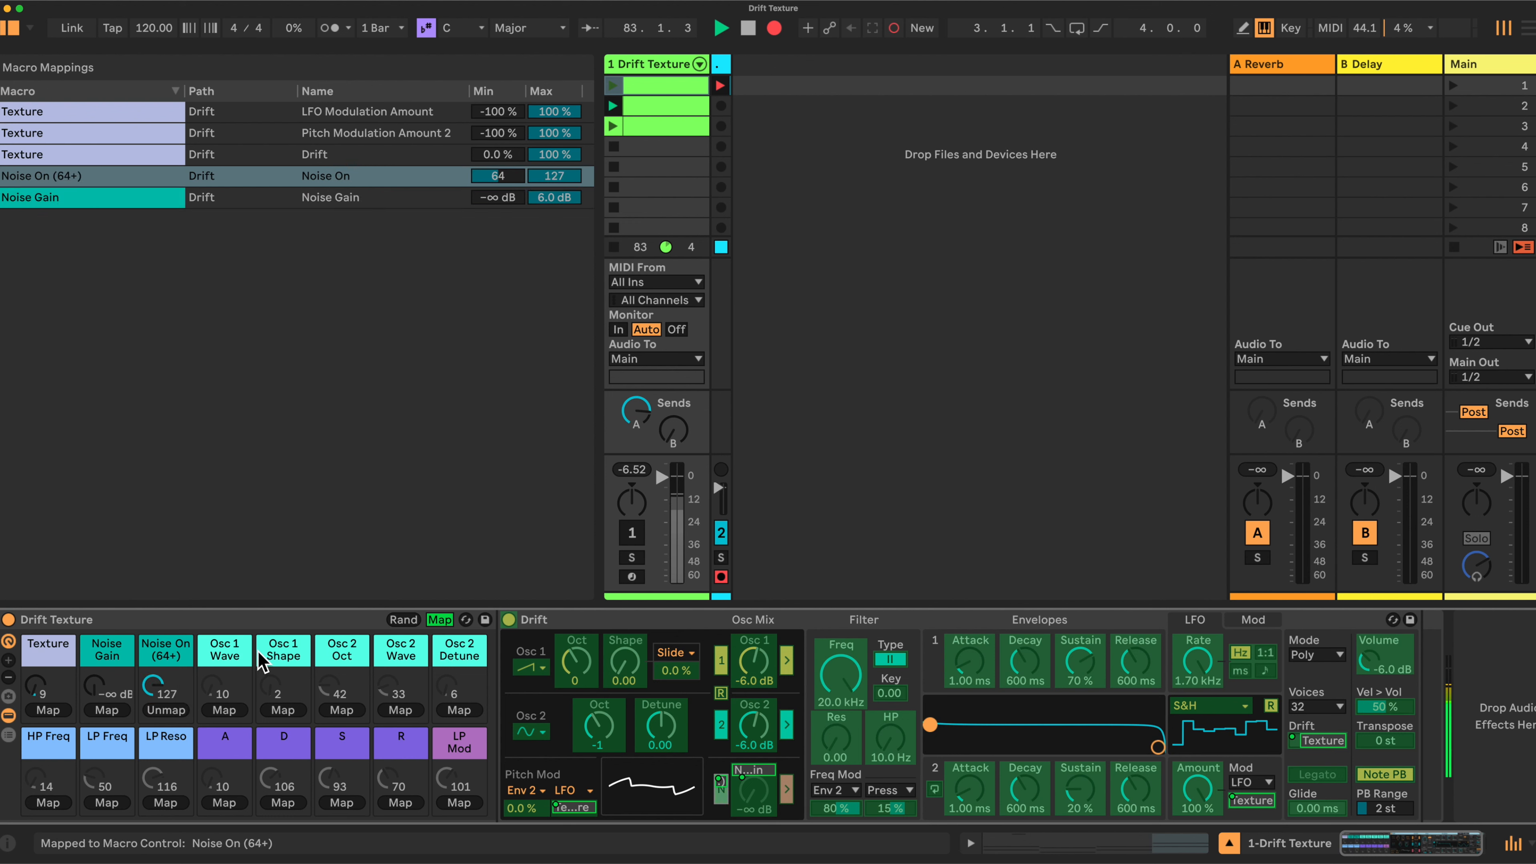
click(533, 667)
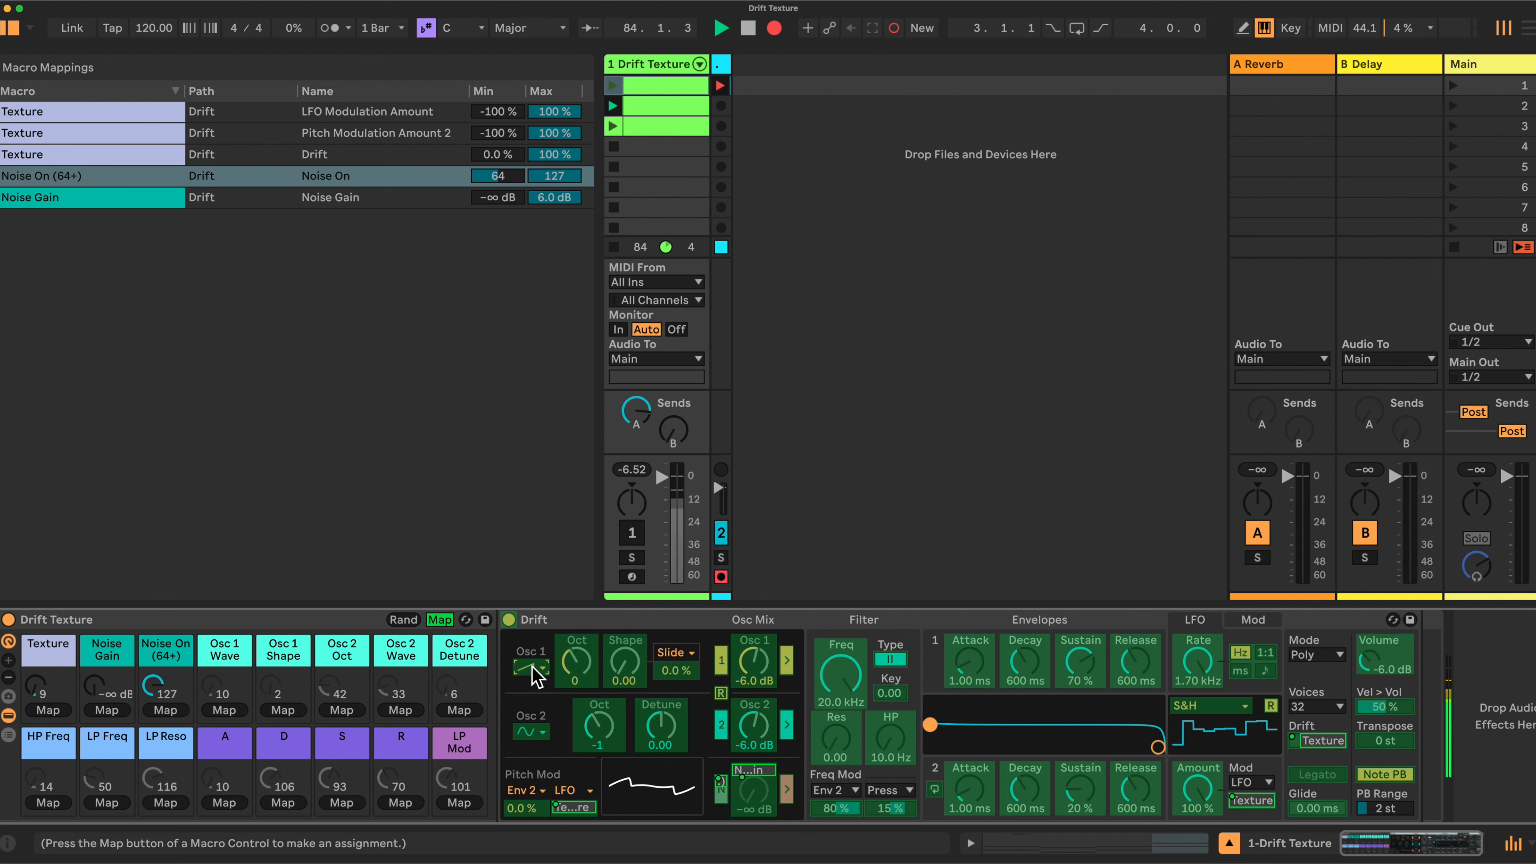
click(224, 710)
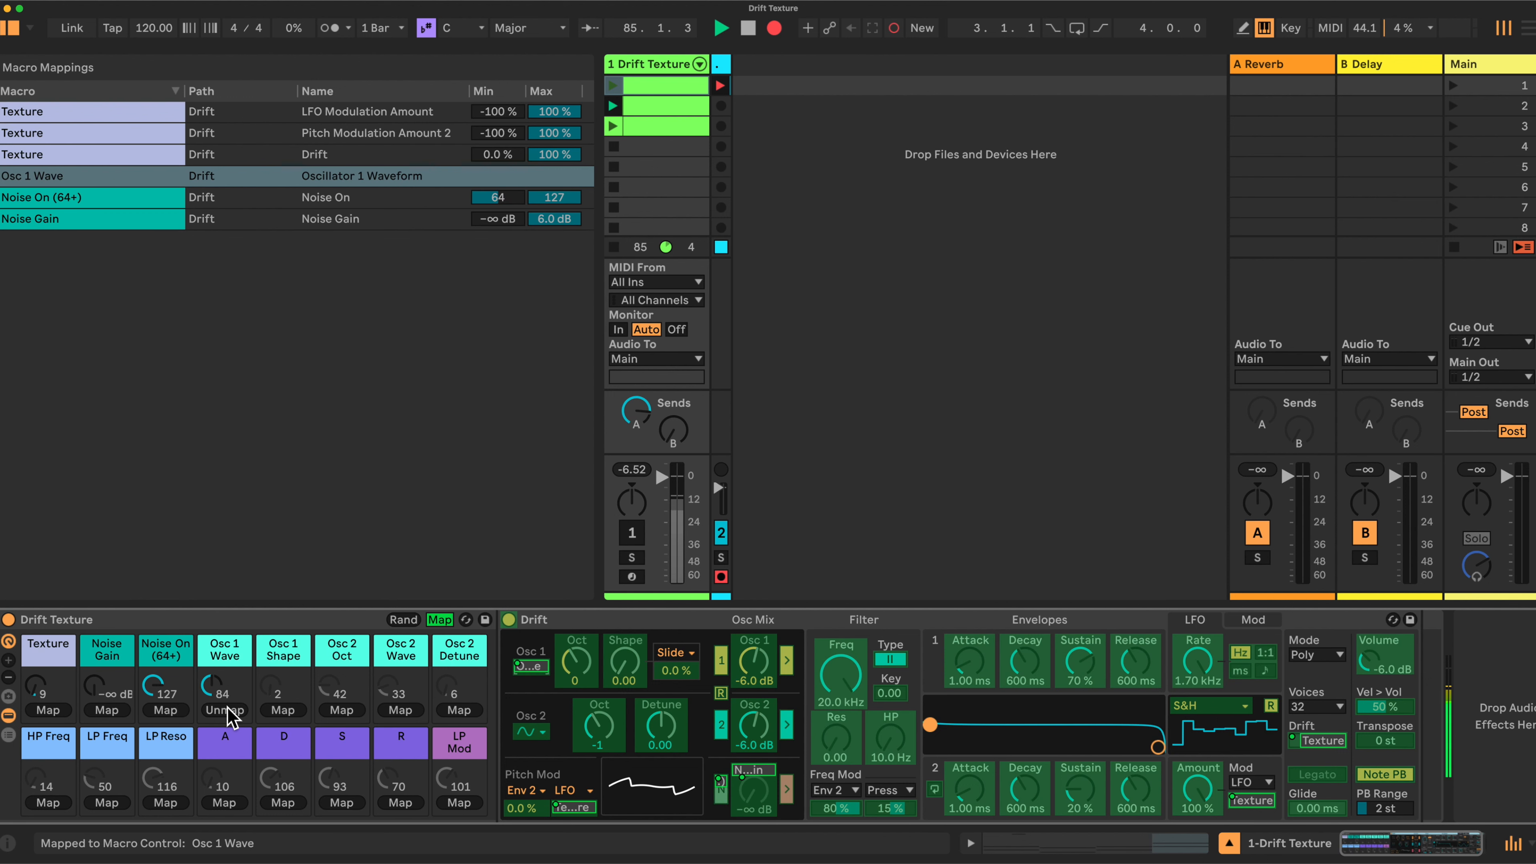
click(624, 661)
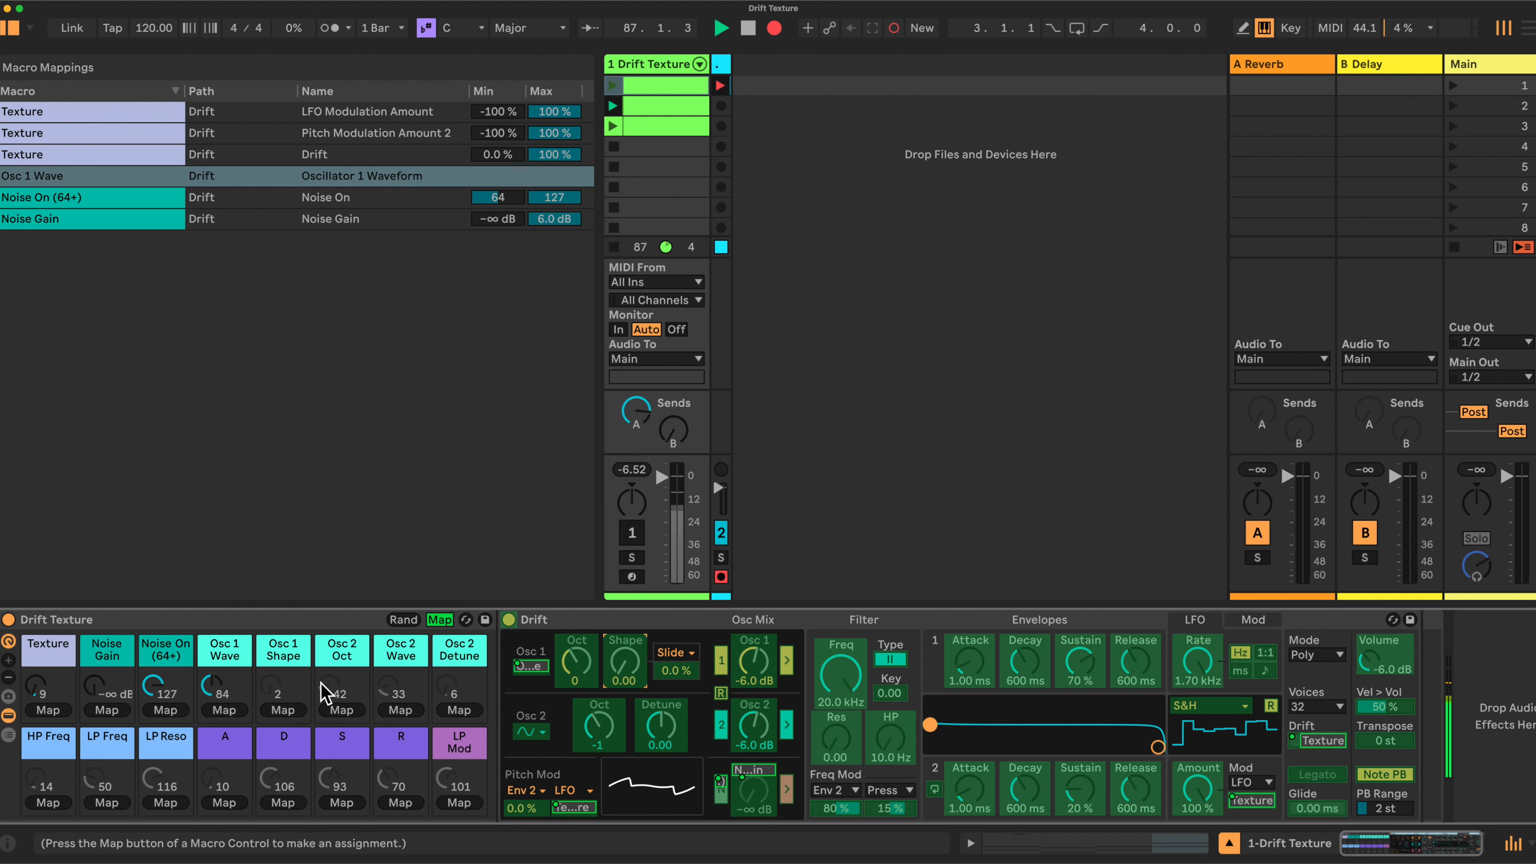
click(283, 710)
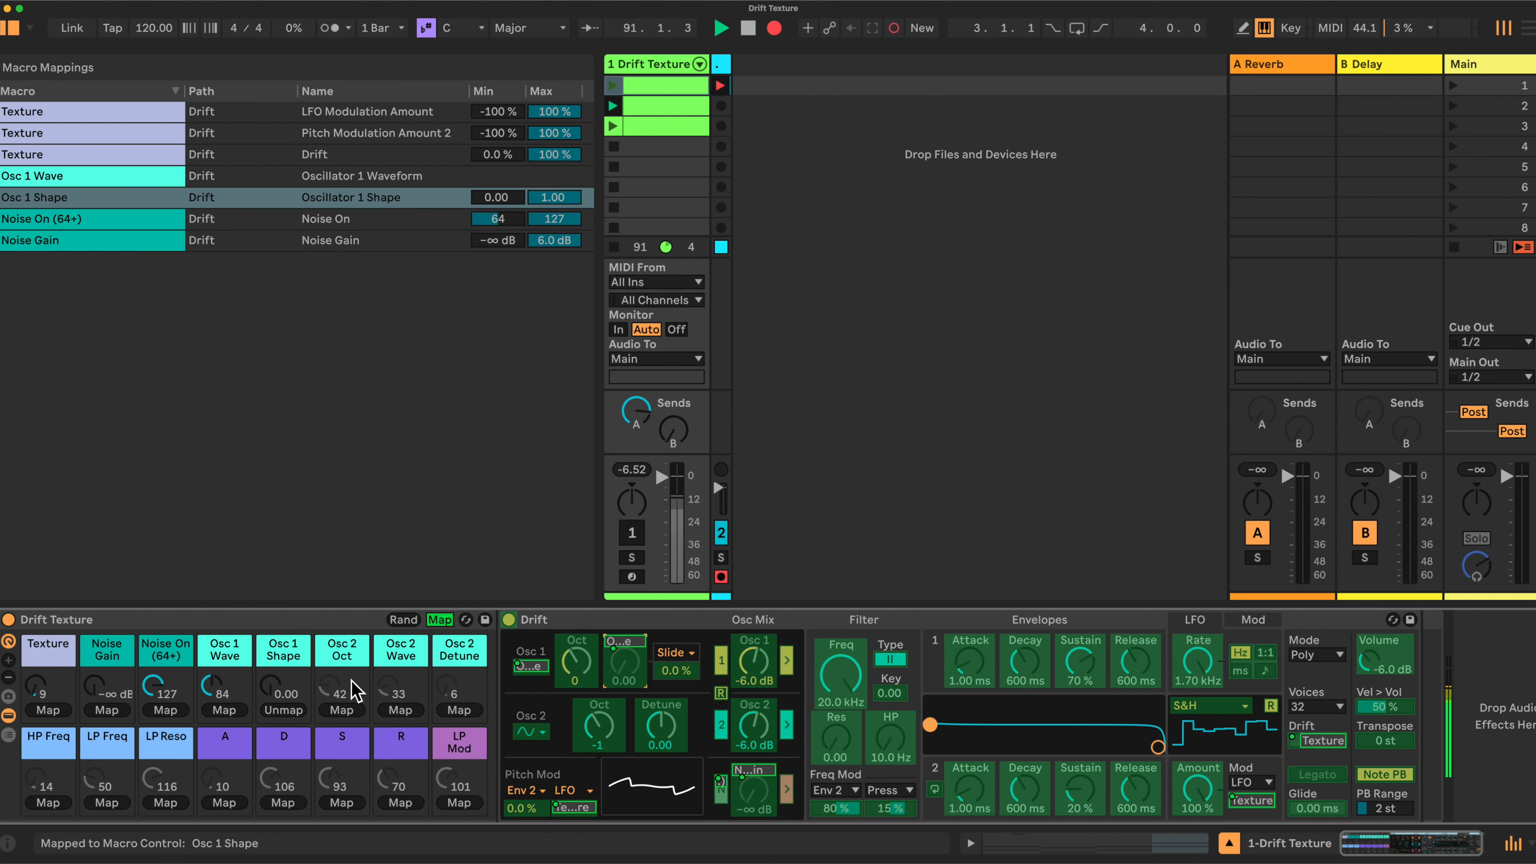
Map Oscillator 2 octave, waveform and detune to the Osc 2 Oct, Osc 2 Wave and Osc 2 Detune macros
click(606, 734)
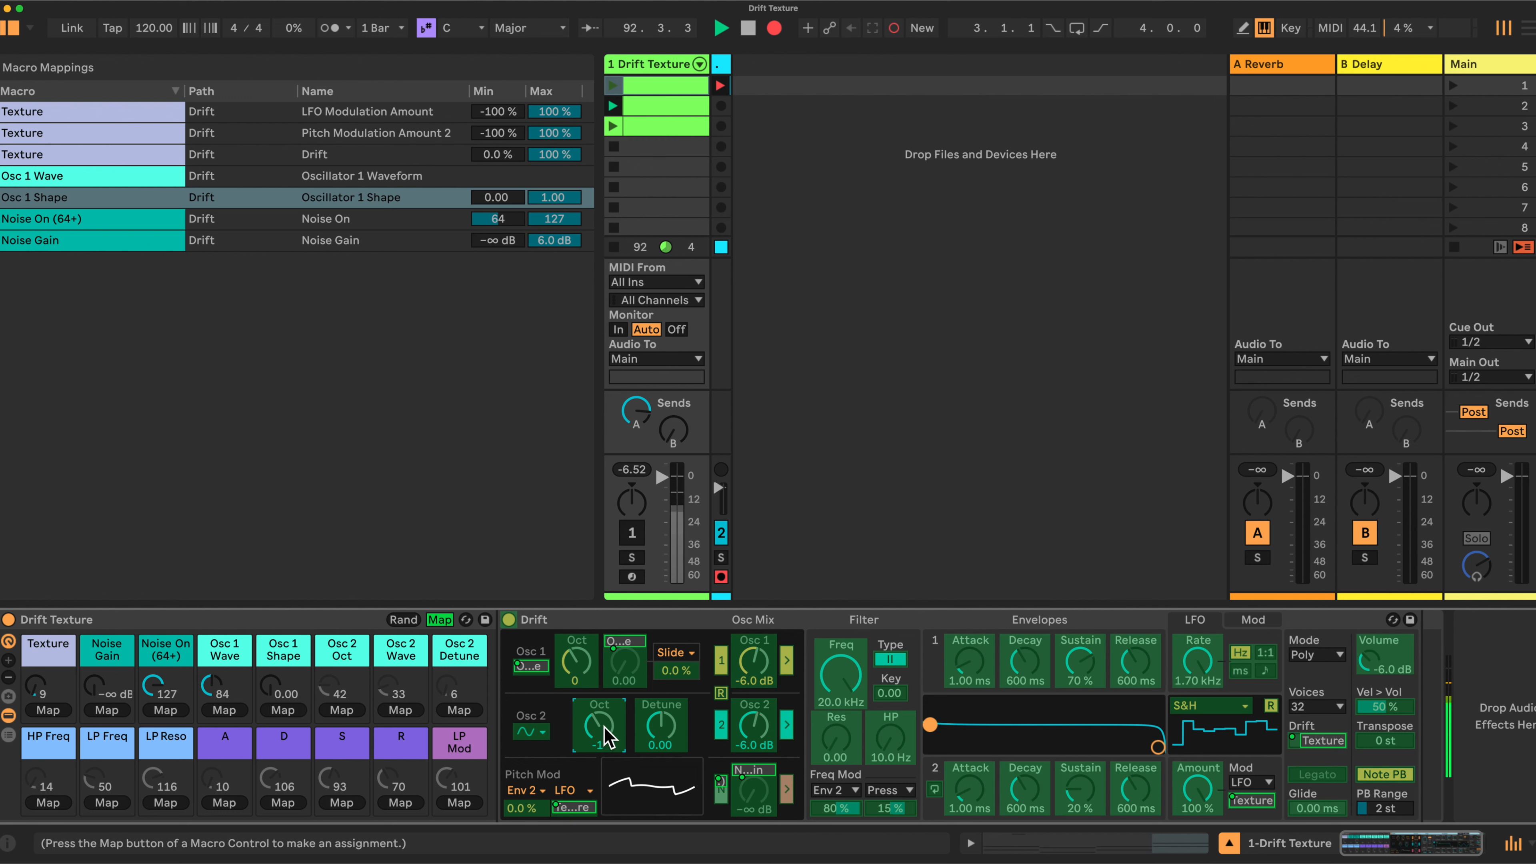
click(339, 710)
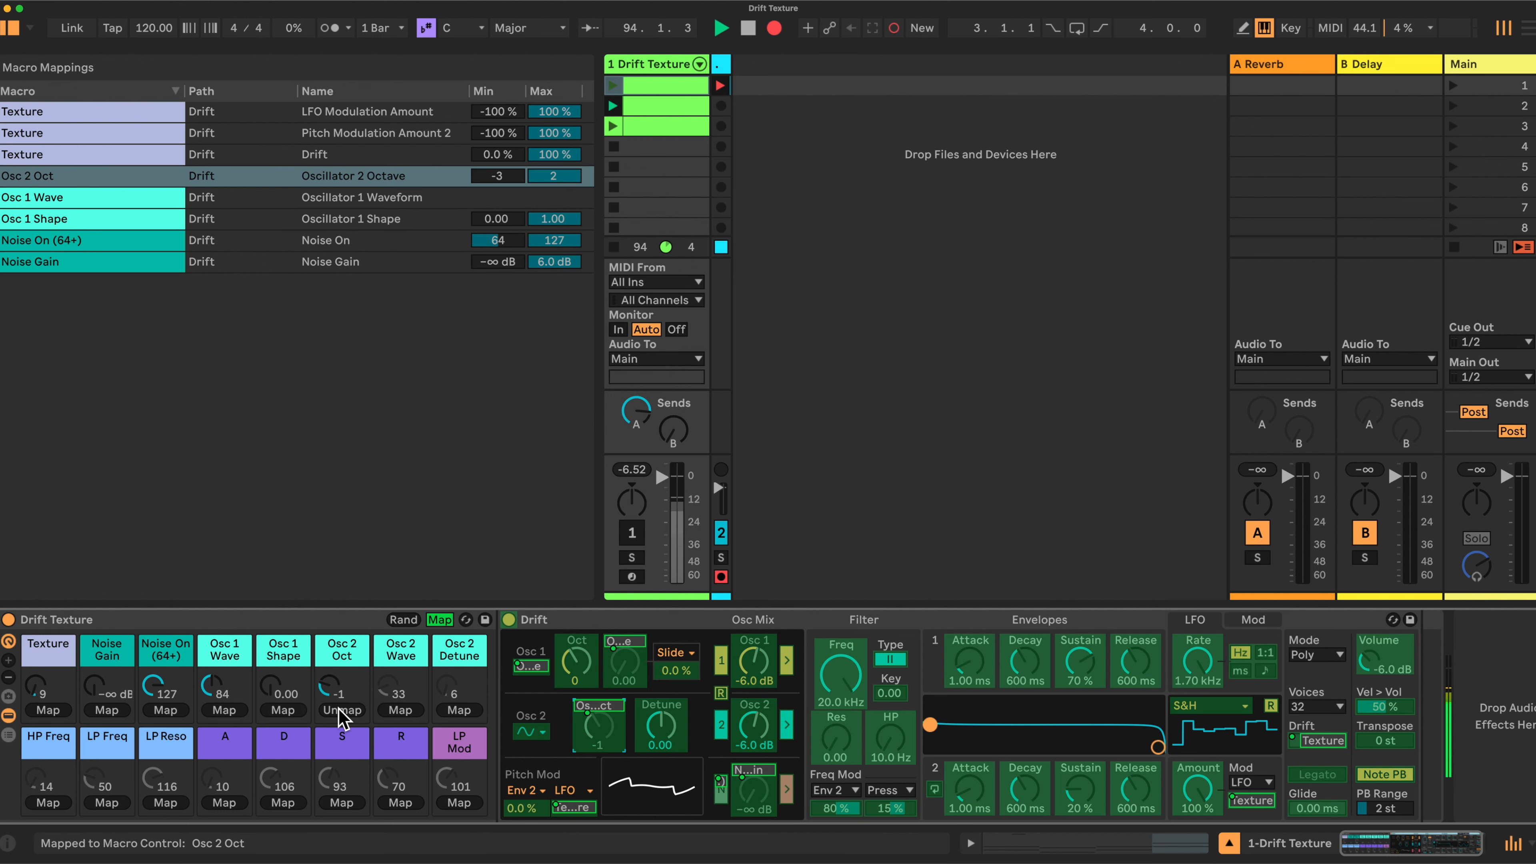
click(532, 733)
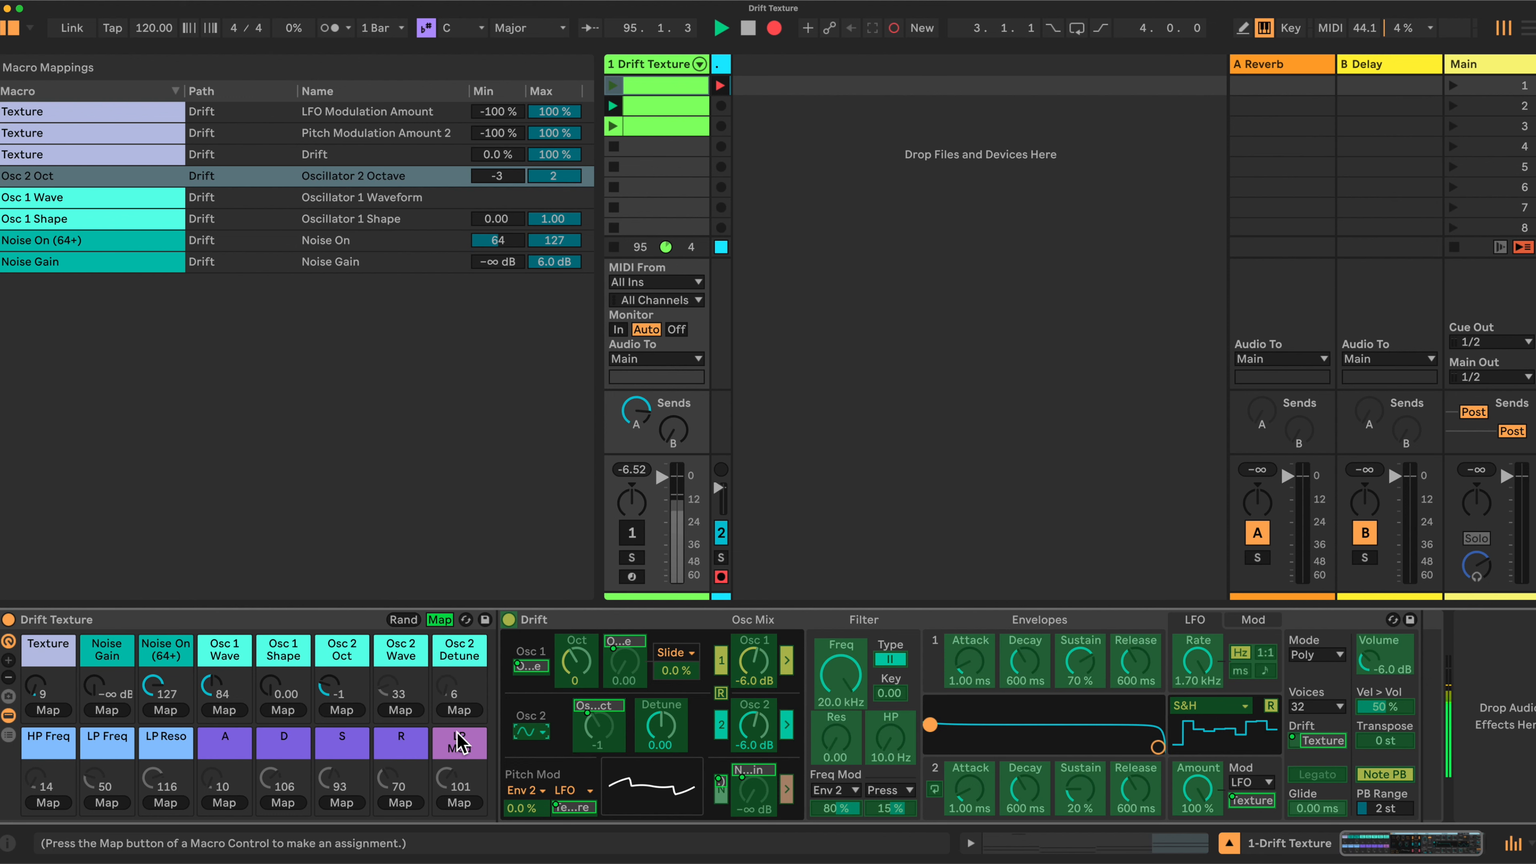
click(400, 711)
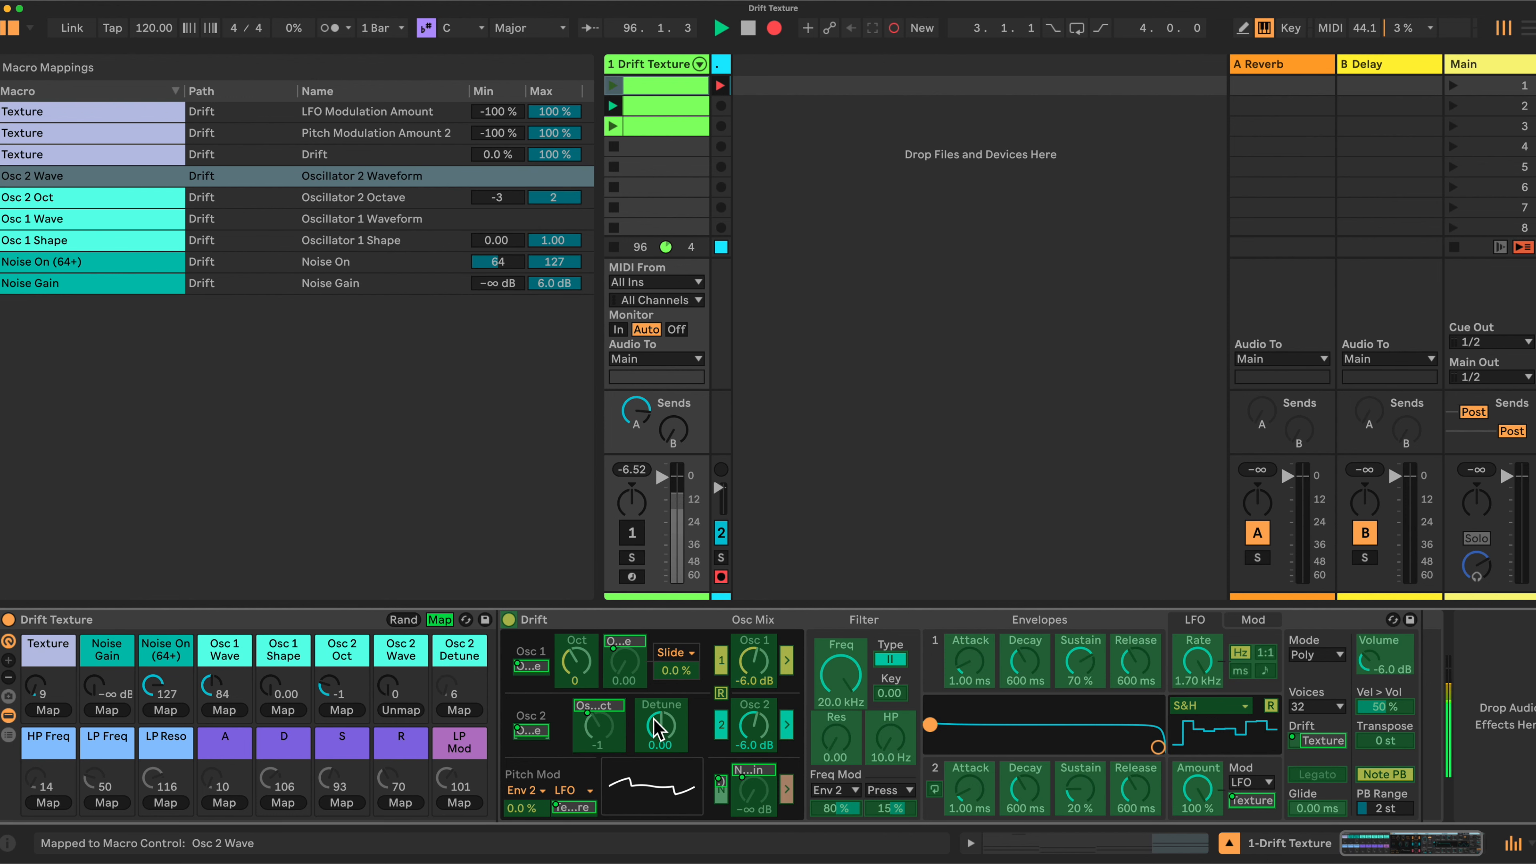
click(662, 728)
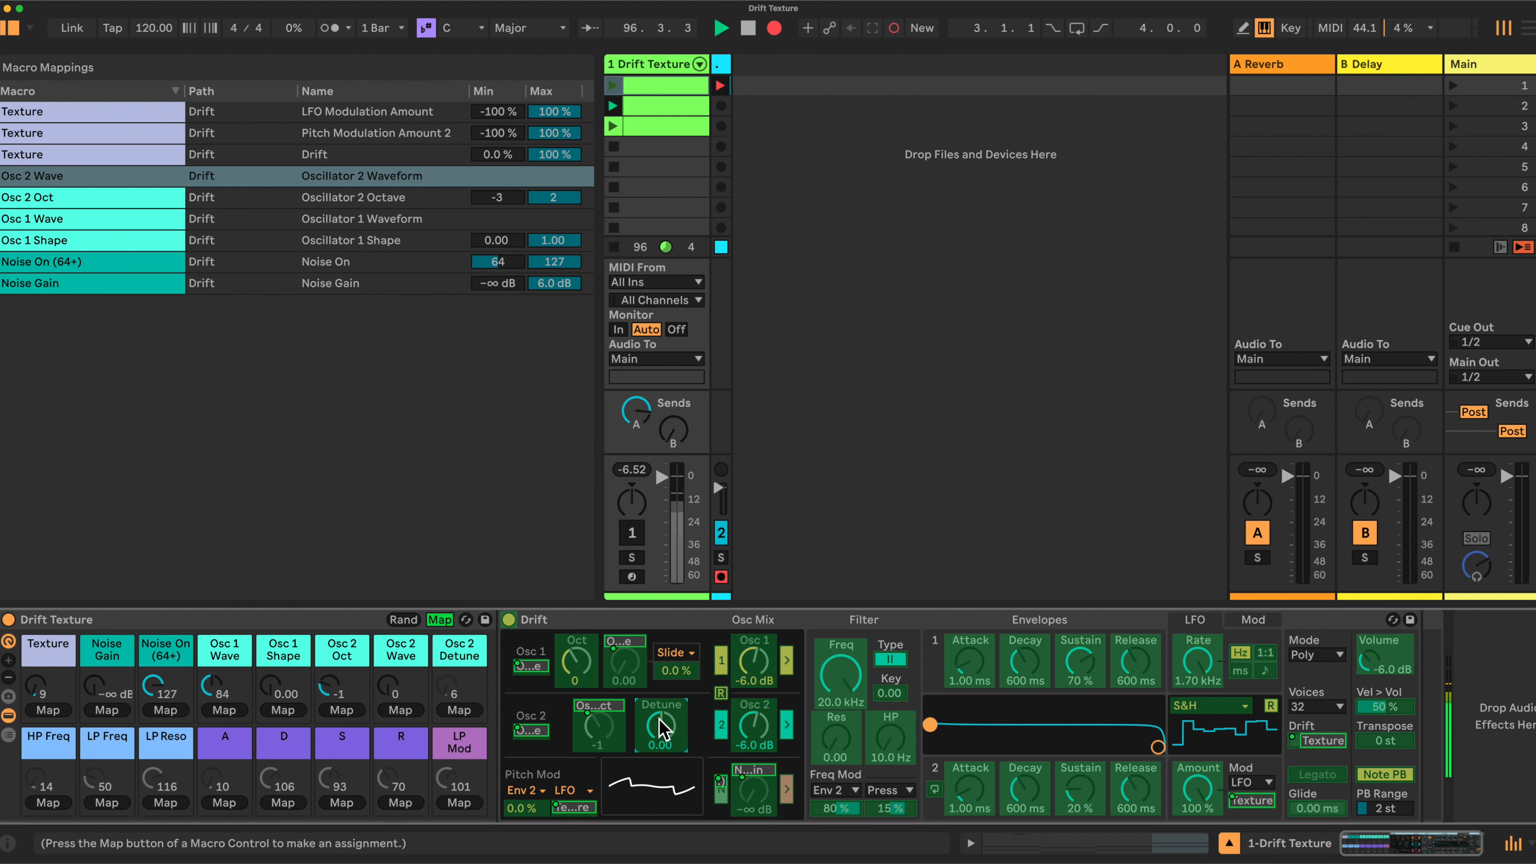
click(459, 711)
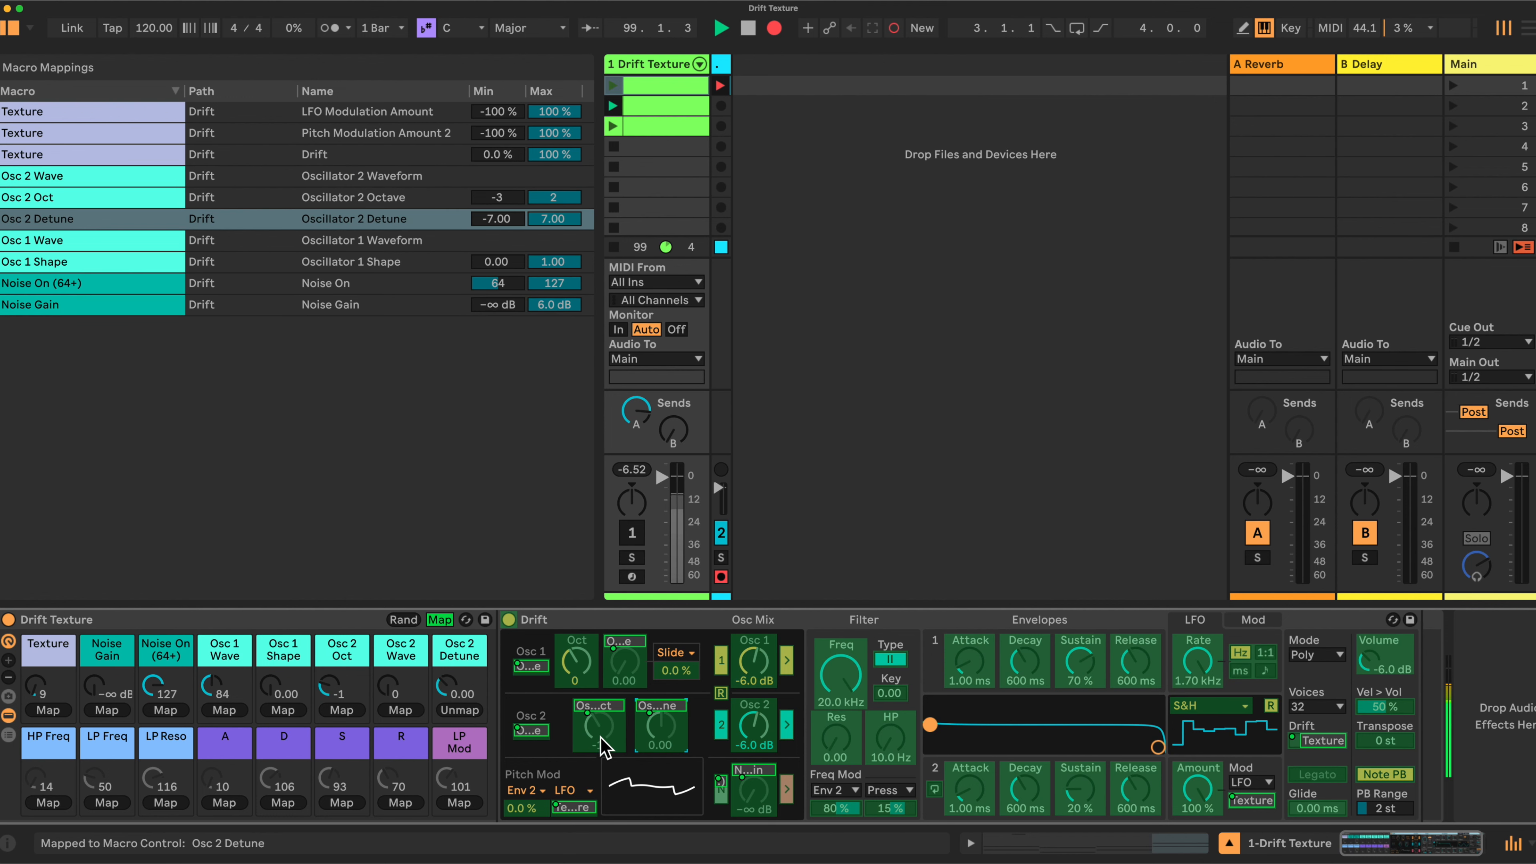
click(890, 738)
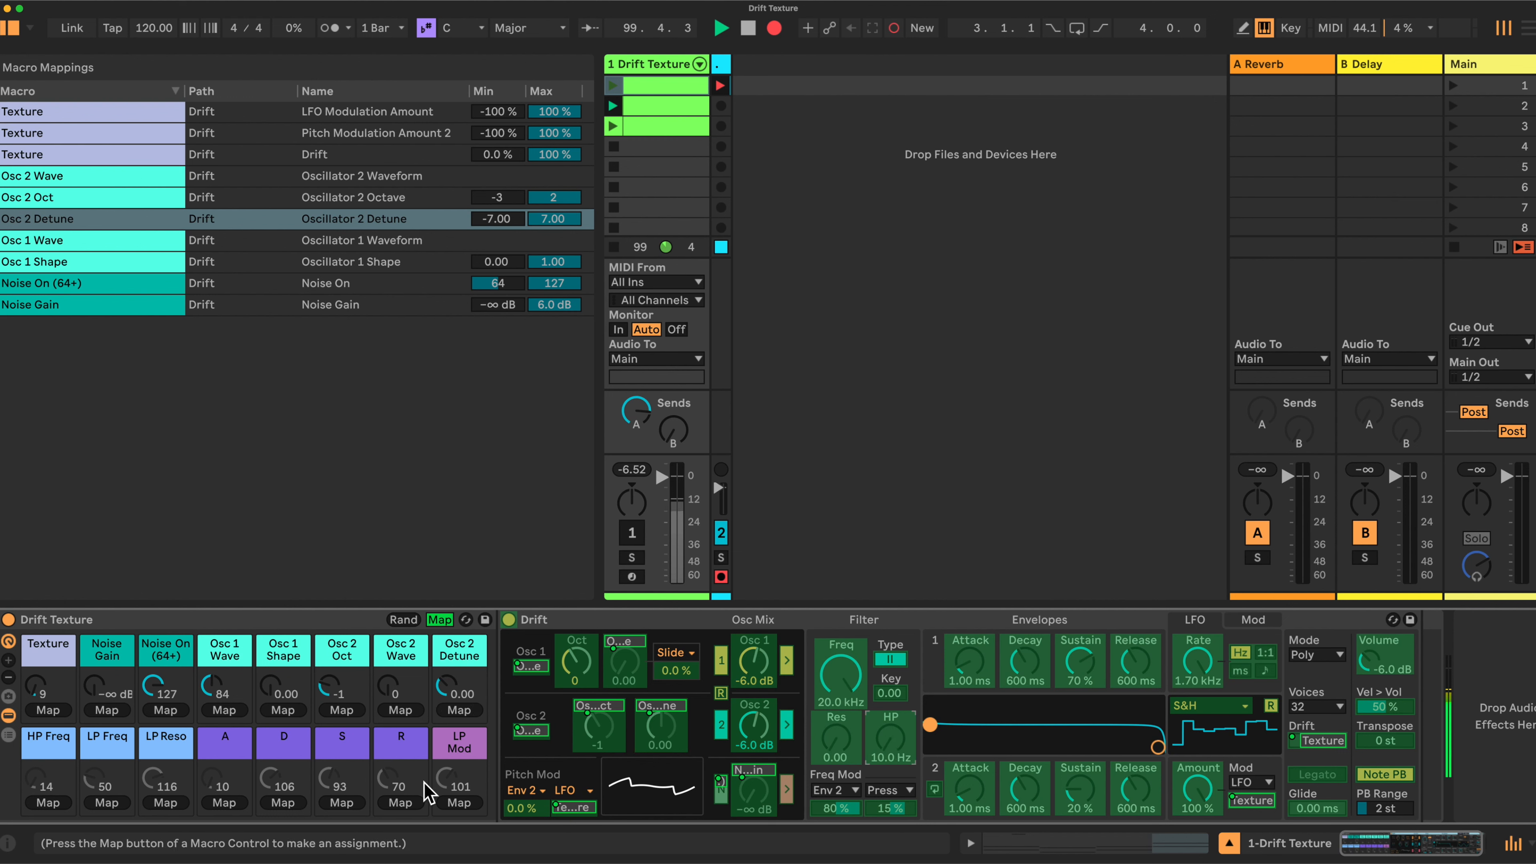
Map the filter's high pass frequency, low pass frequency and resonance to HP Freq, LP Freq and LP Reso macros
click(48, 803)
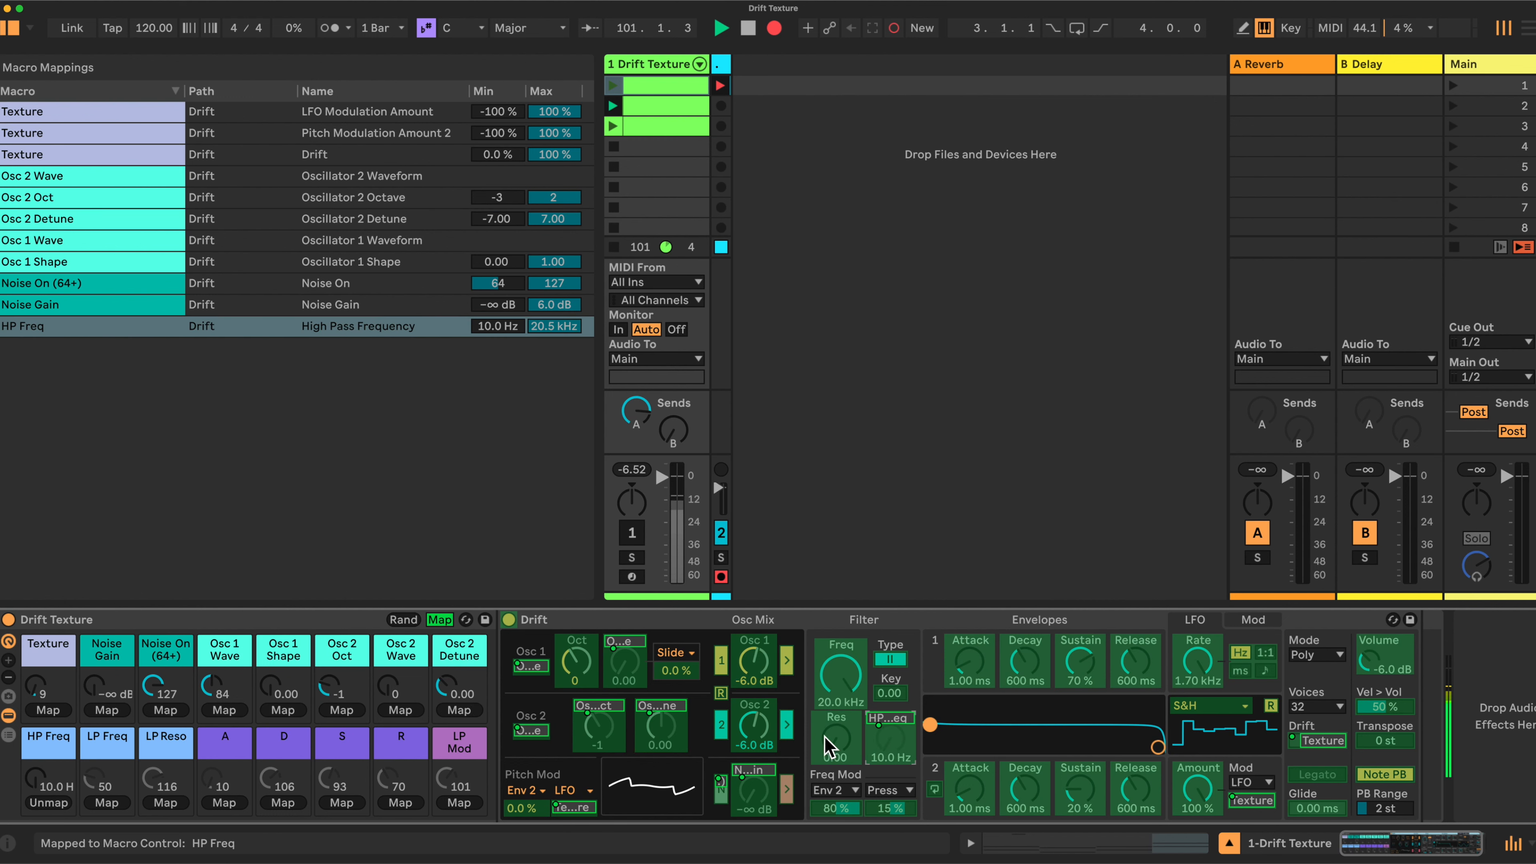
click(838, 674)
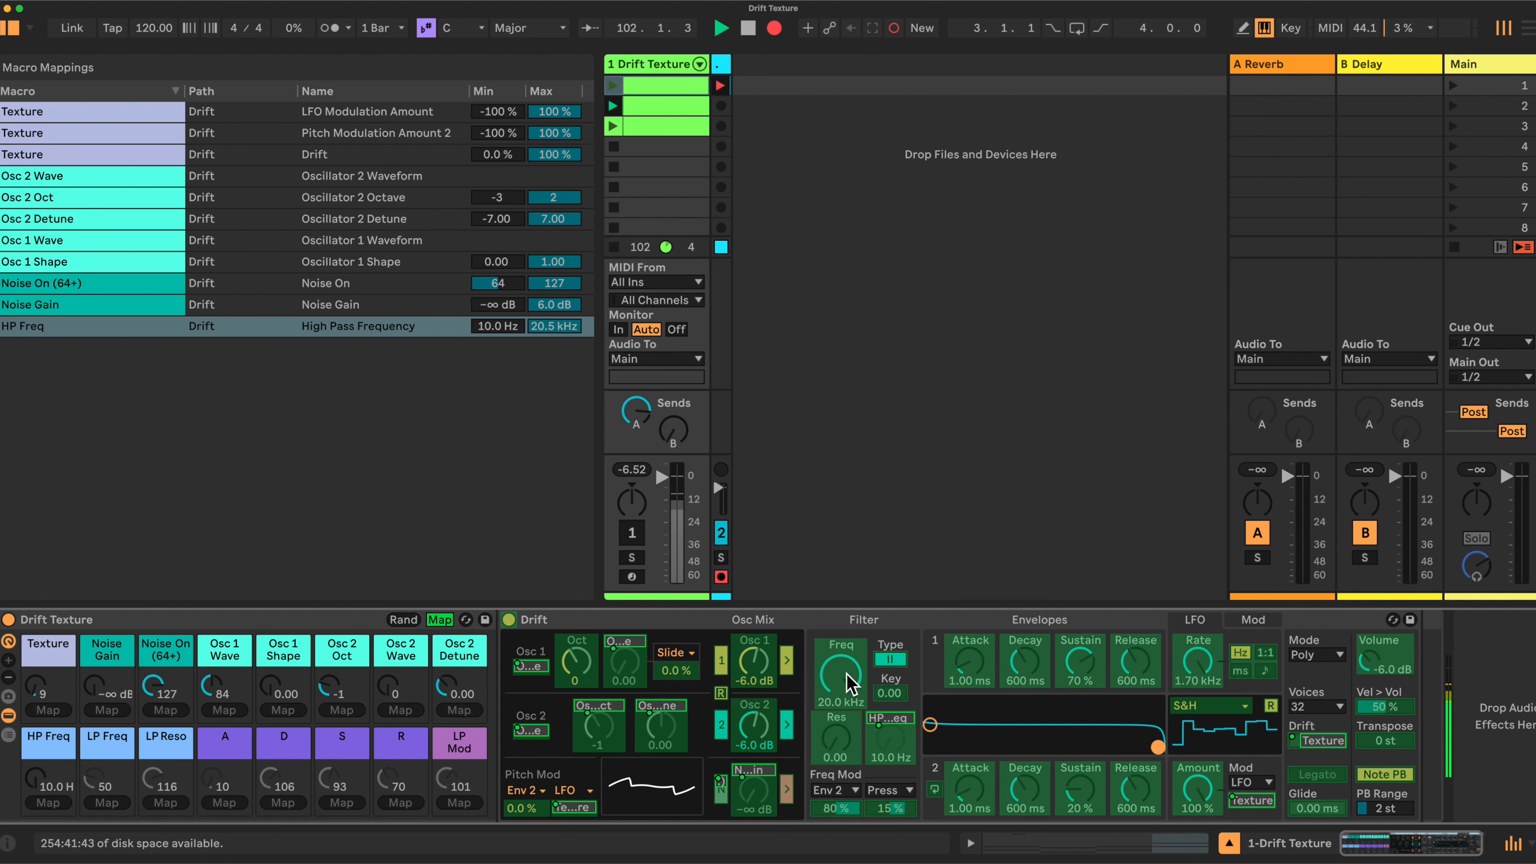
click(849, 680)
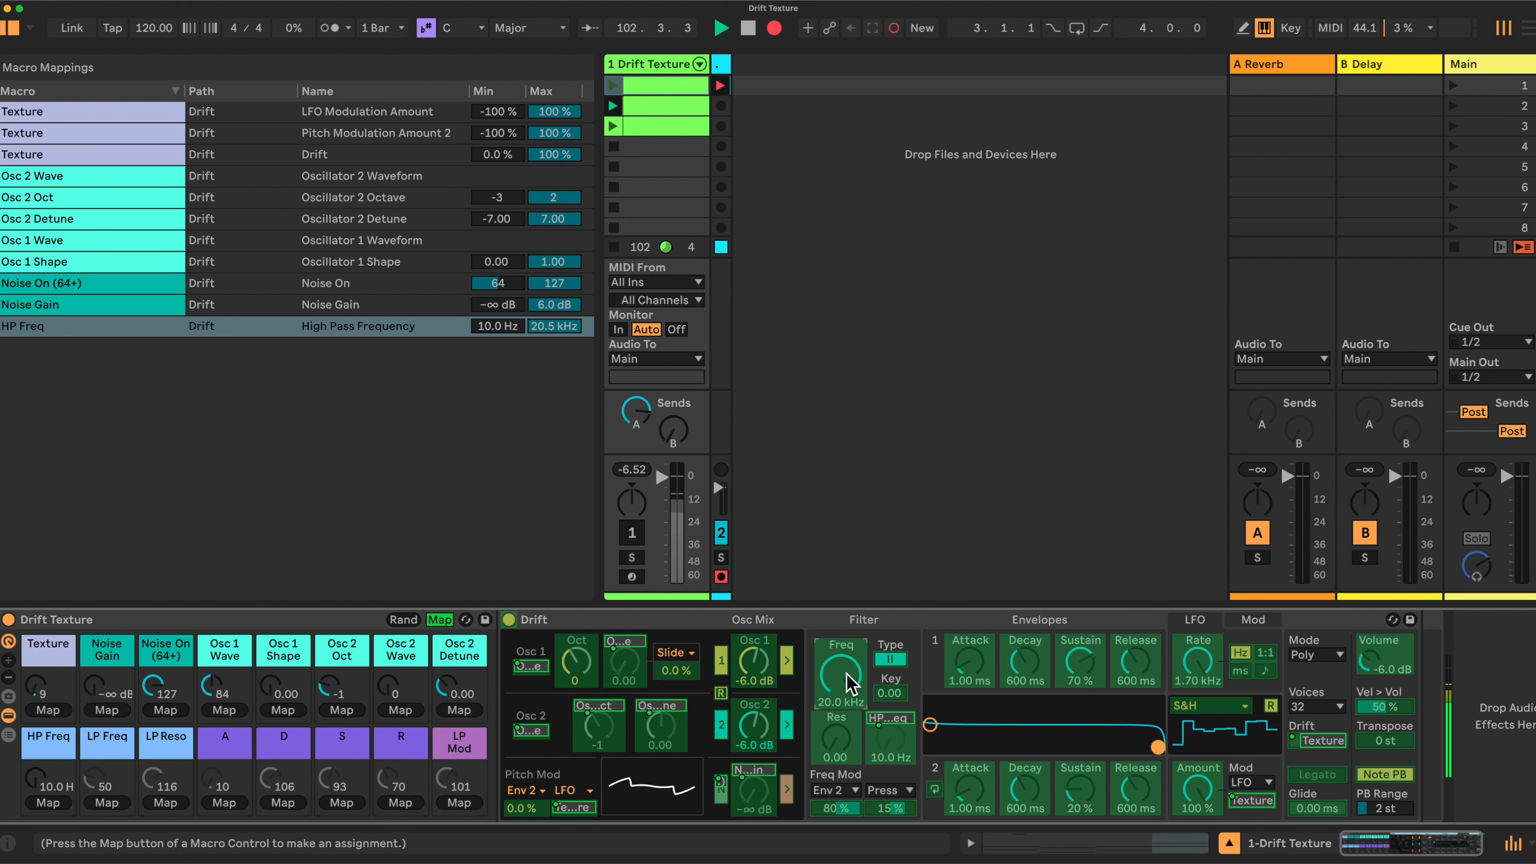
click(109, 804)
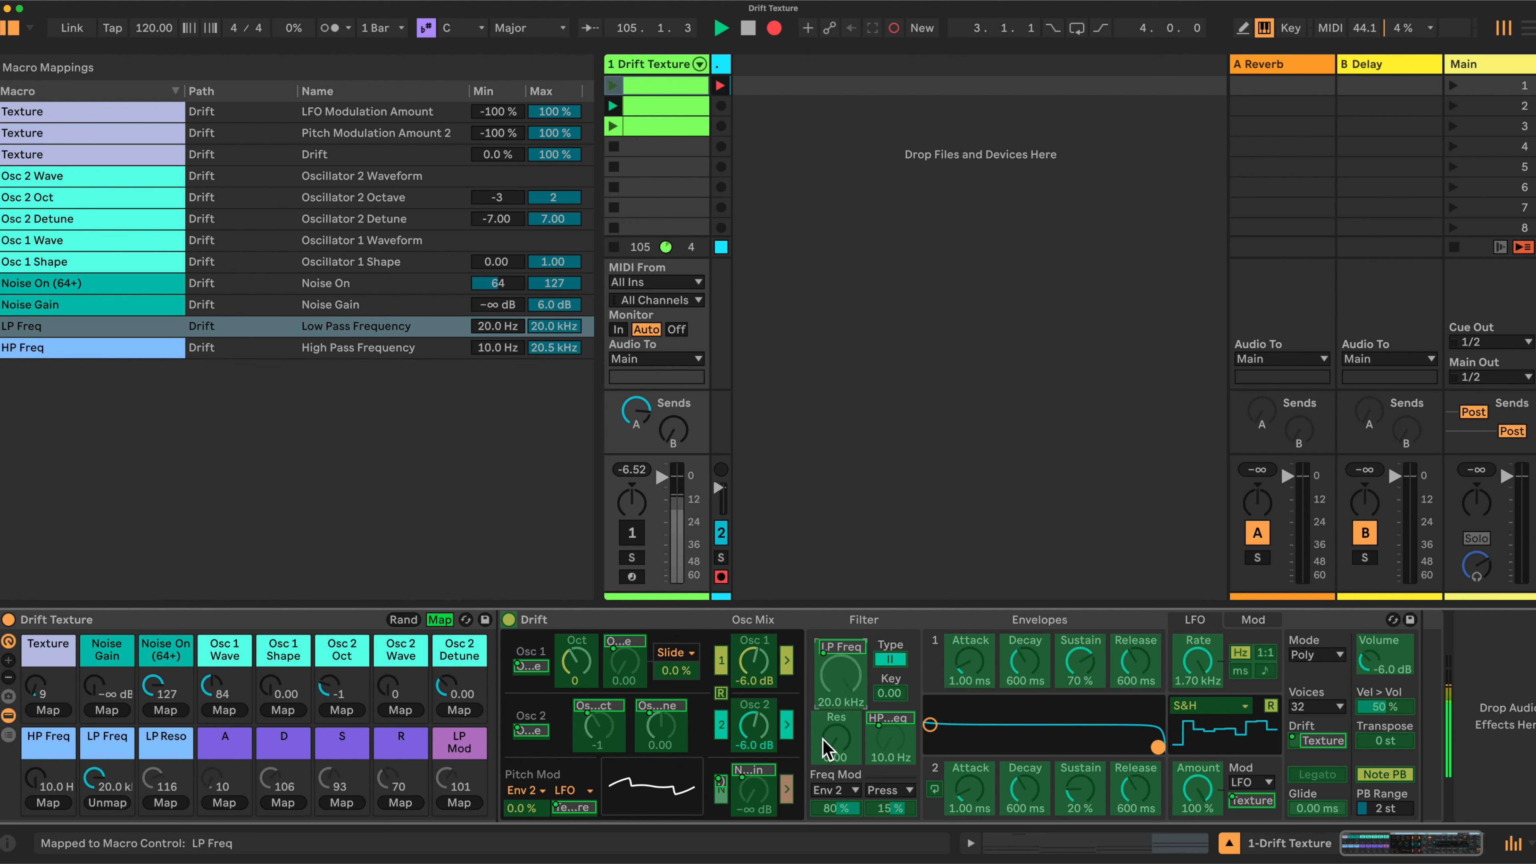
click(165, 800)
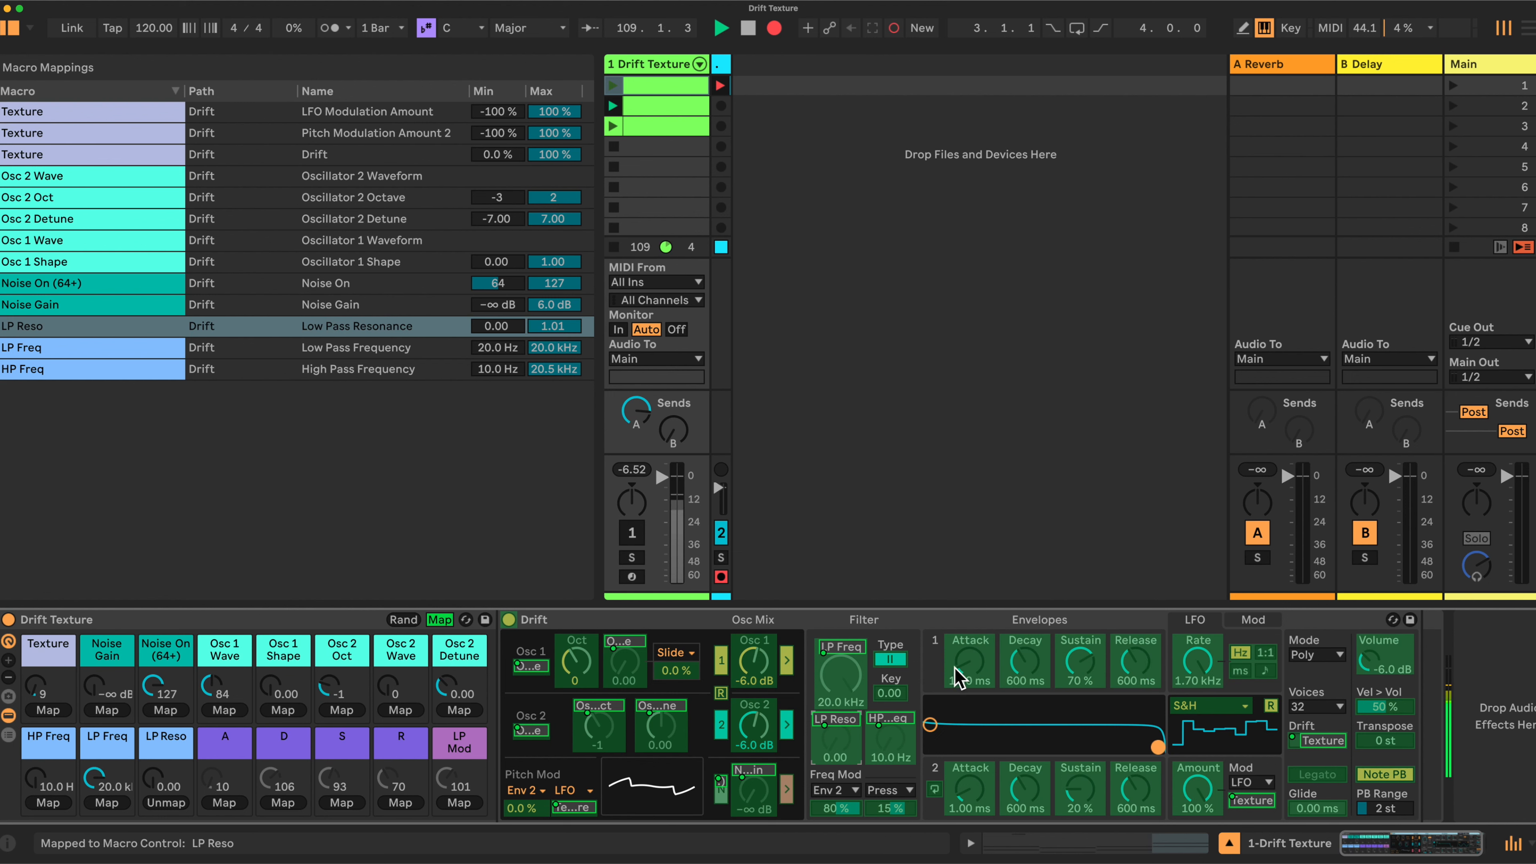
Map Envelope 1 attack, decay, sustain and release to the A, D, S and R macros
click(969, 664)
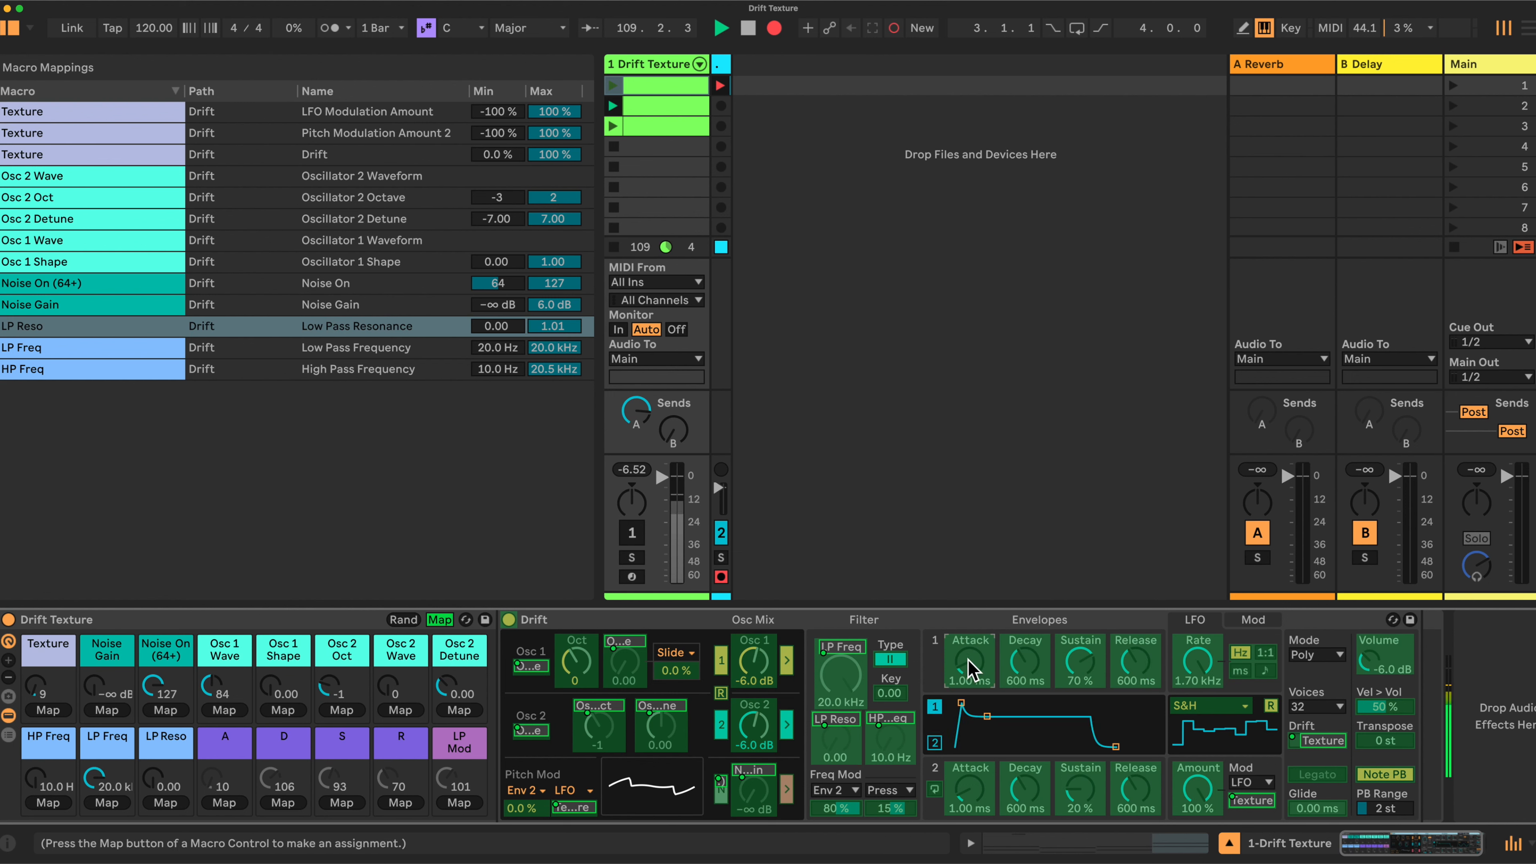
click(228, 803)
click(1025, 663)
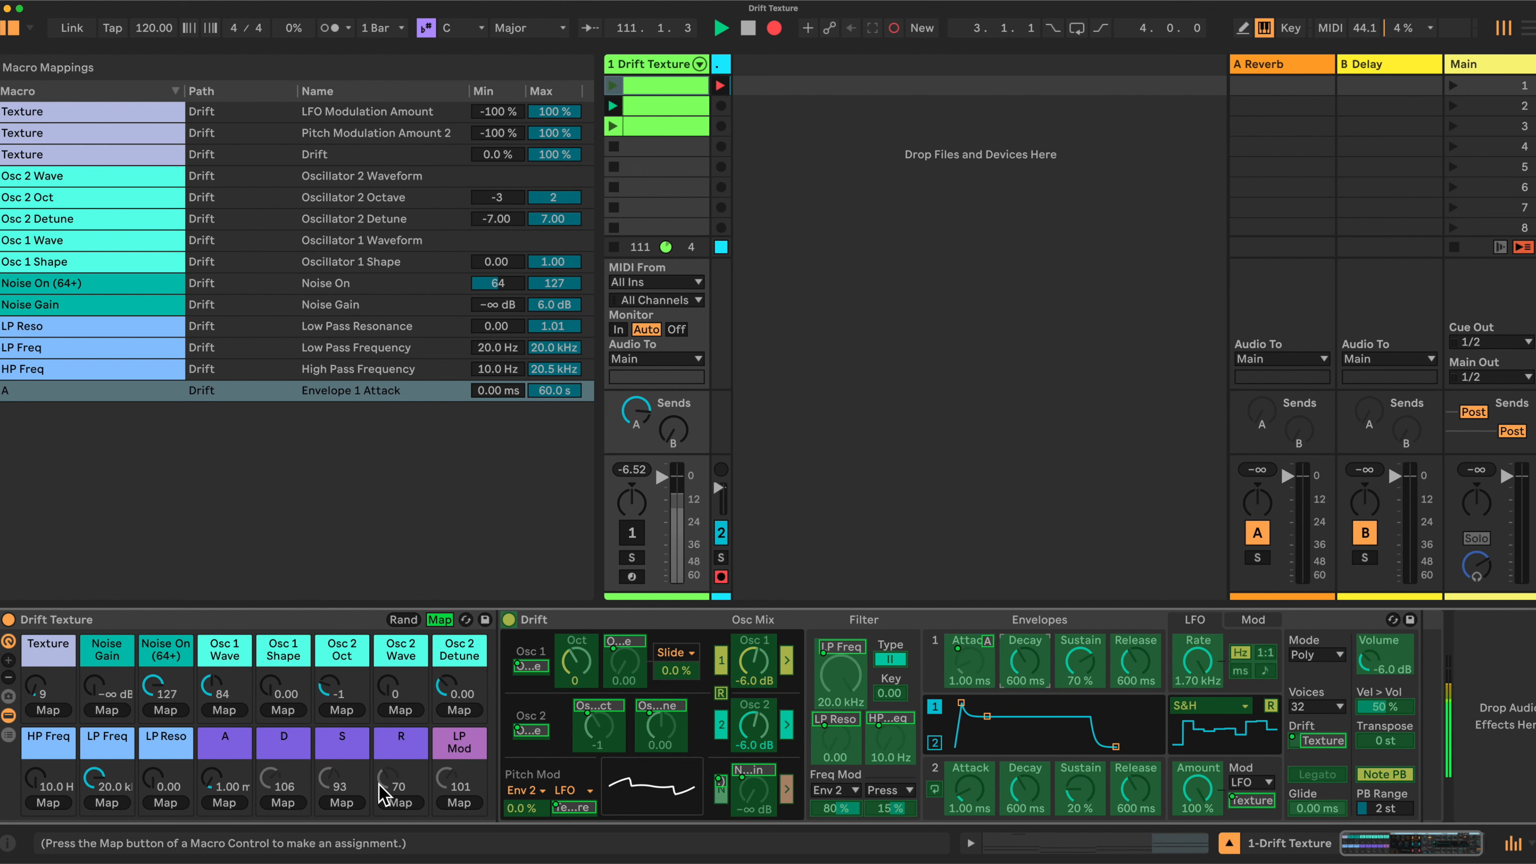
click(283, 803)
click(1072, 662)
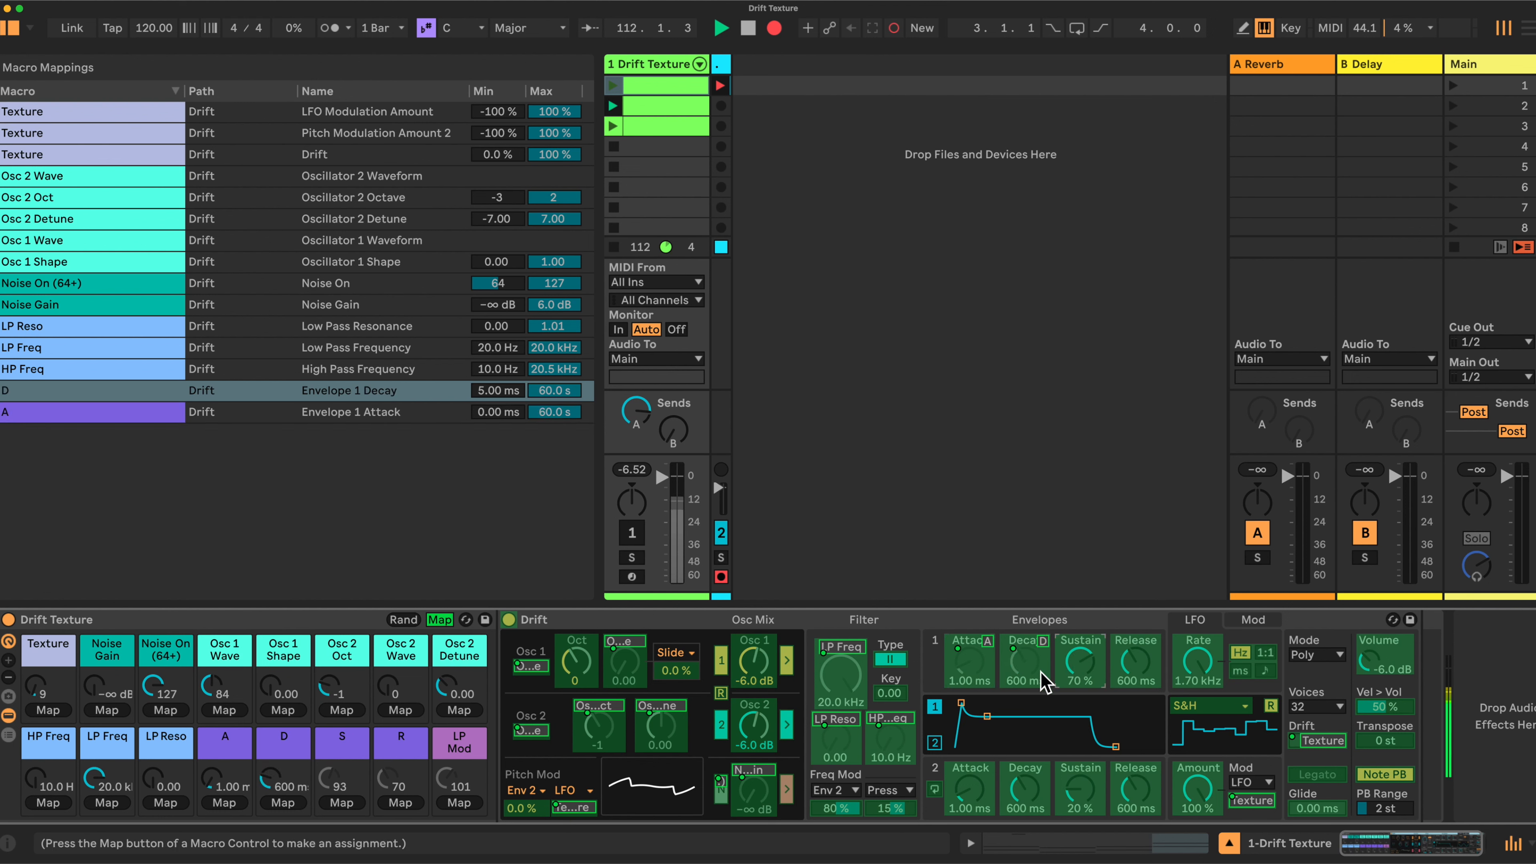
click(342, 803)
click(1135, 662)
click(400, 802)
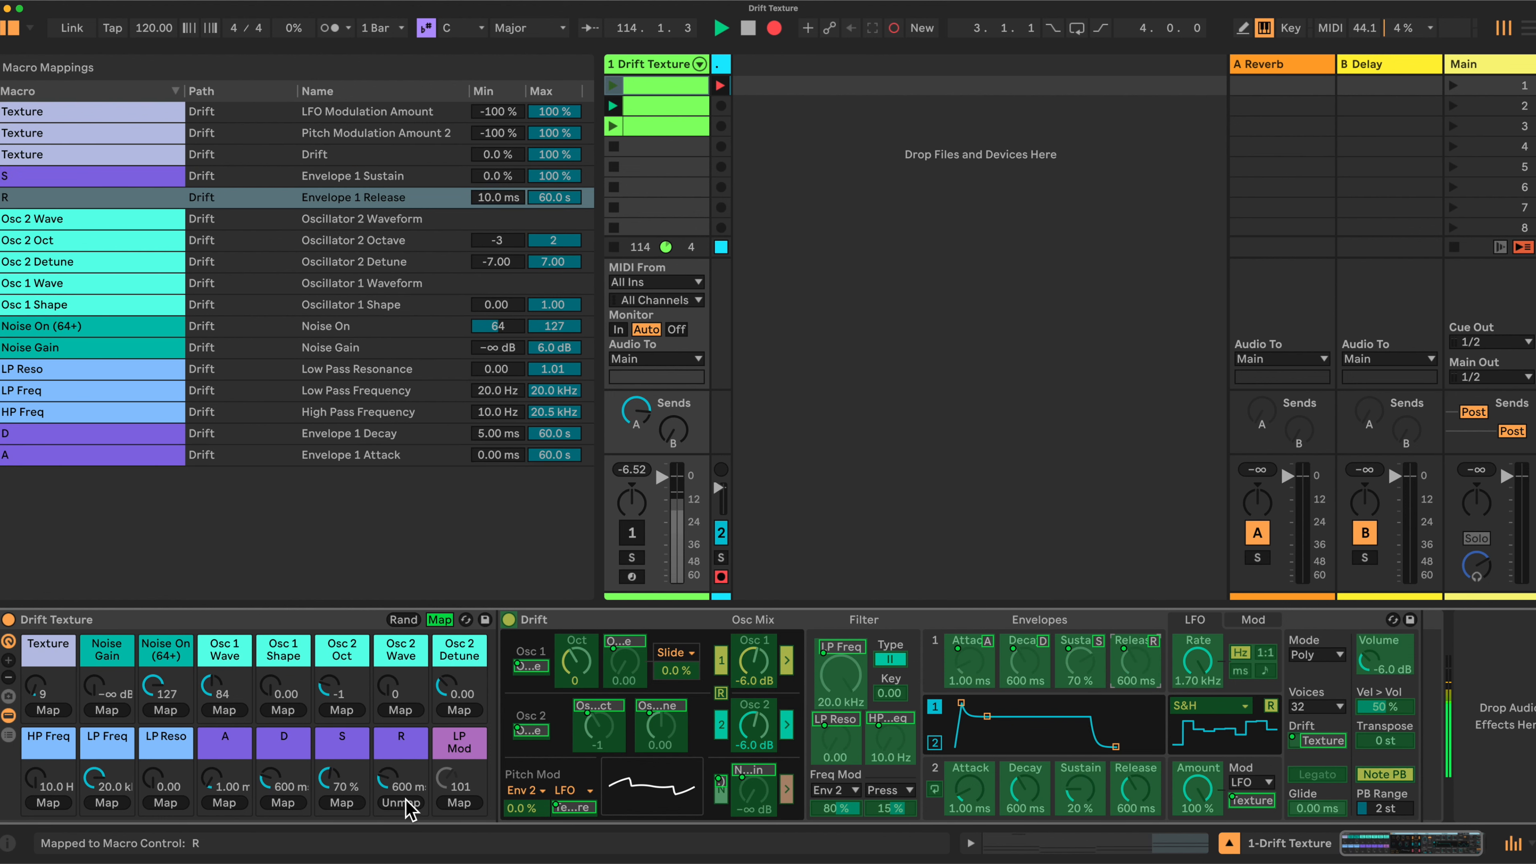
Map Envelope 2 attack, decay, sustain and release to A/D/S/R, and low pass modulation to LP Mod
click(971, 786)
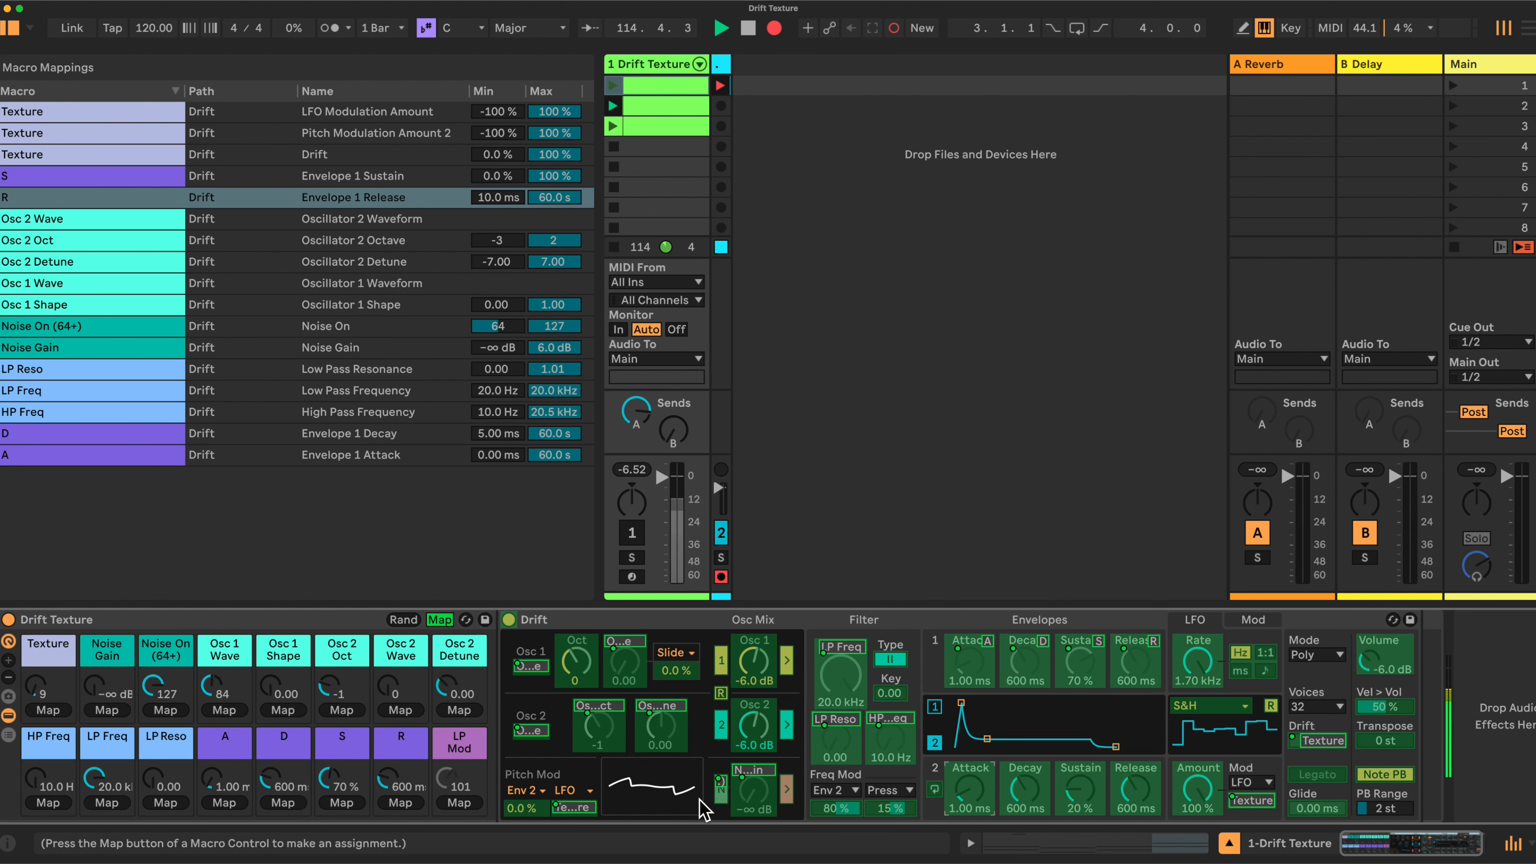
click(225, 803)
click(1025, 790)
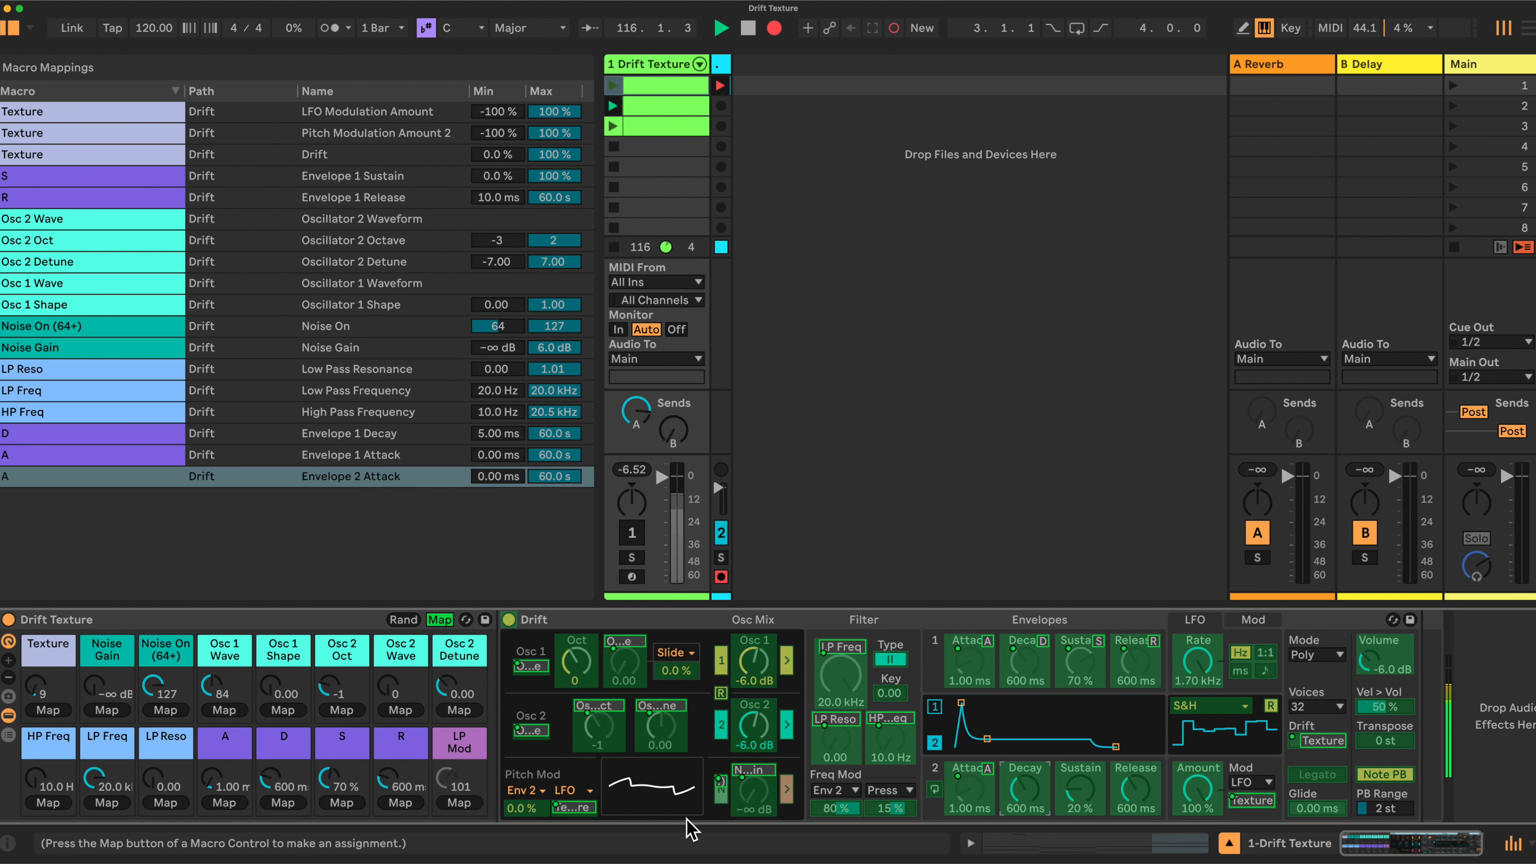
click(283, 802)
click(1080, 787)
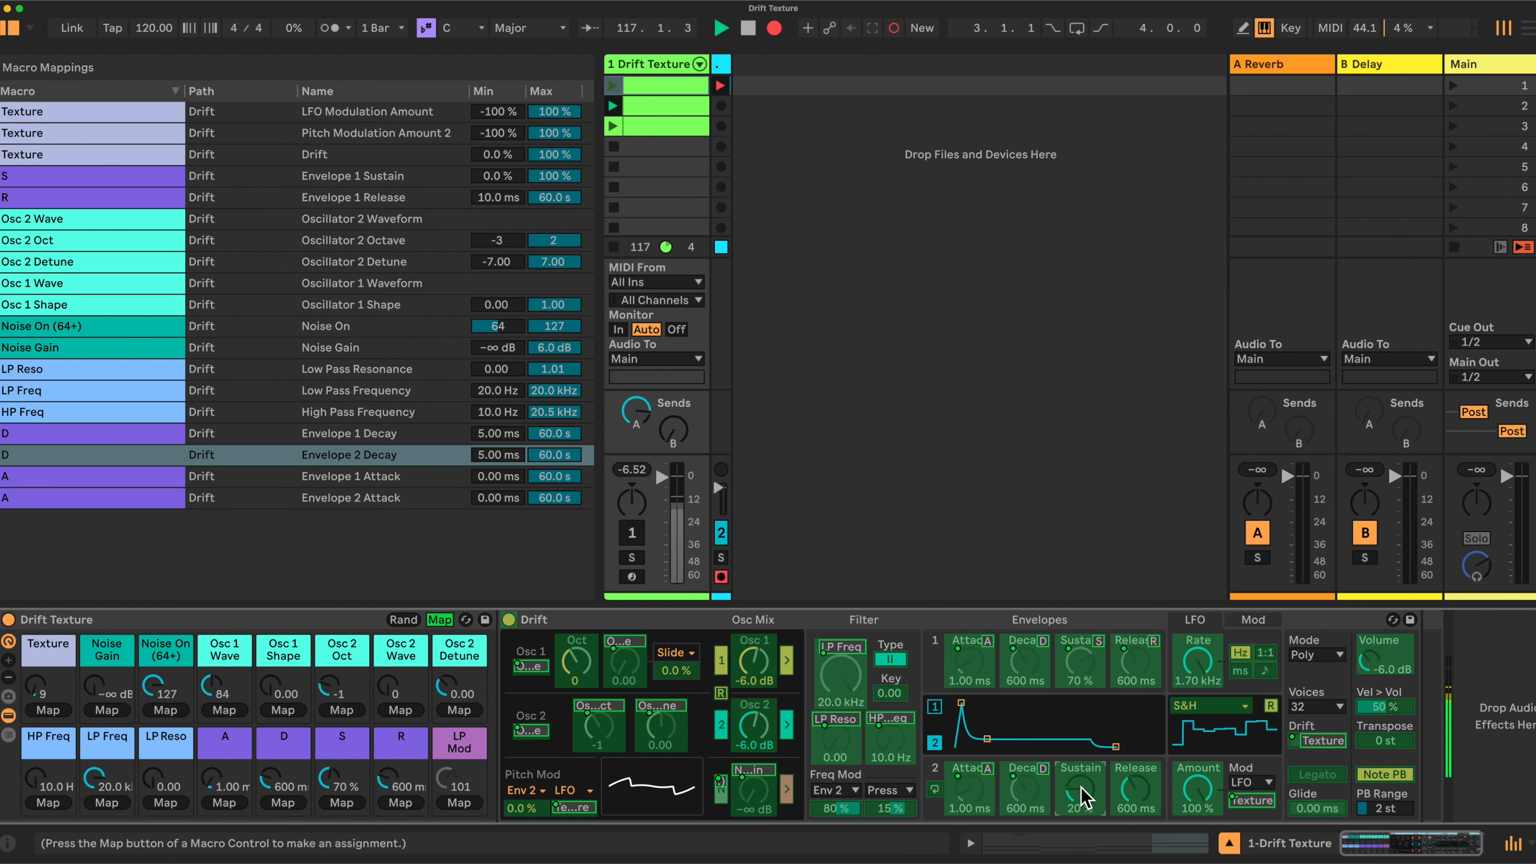
click(341, 803)
click(1138, 793)
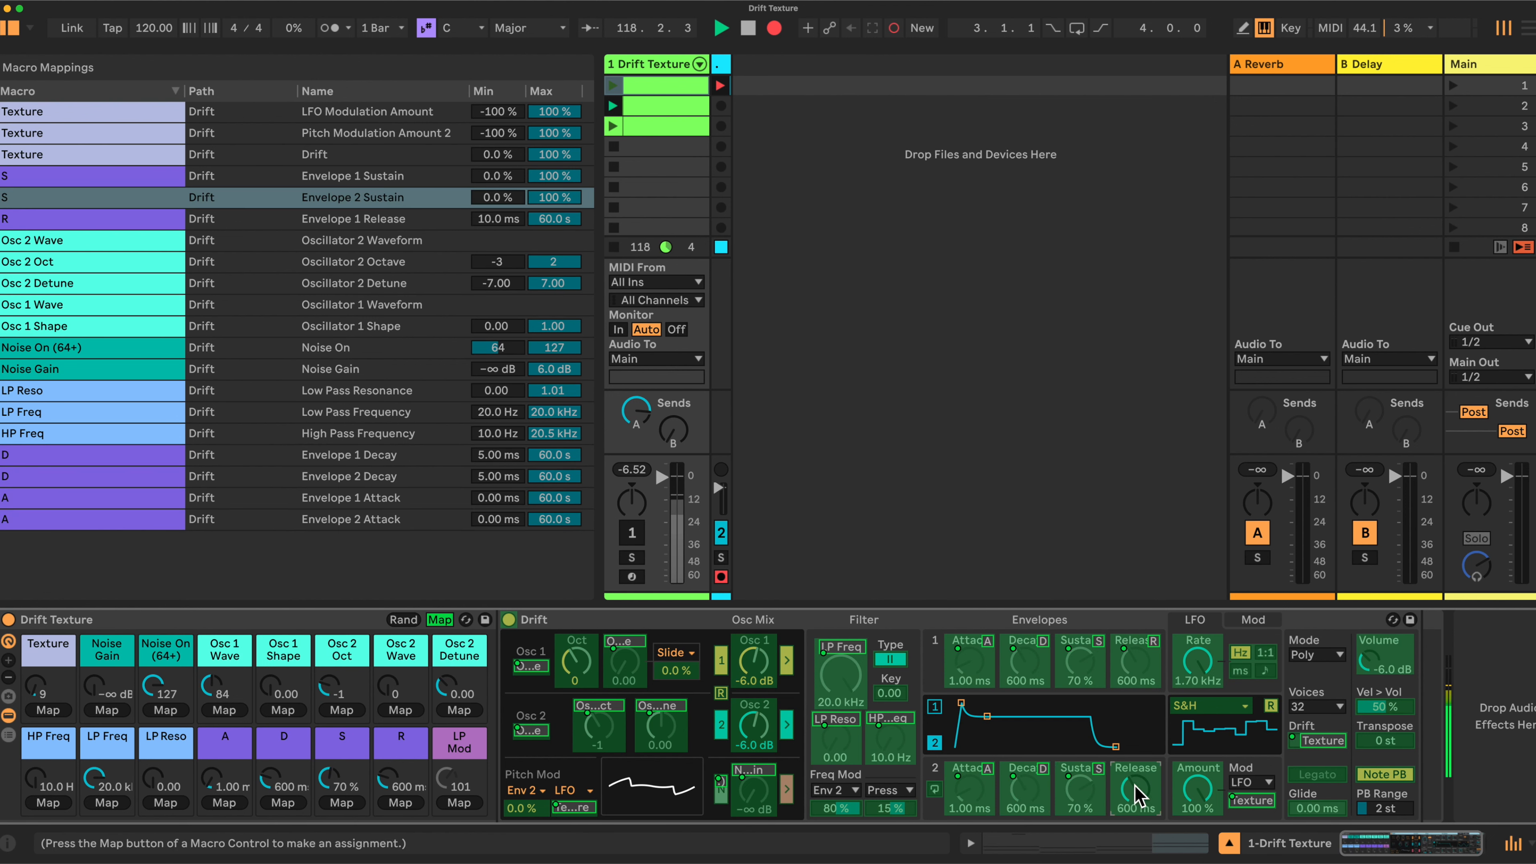
click(402, 802)
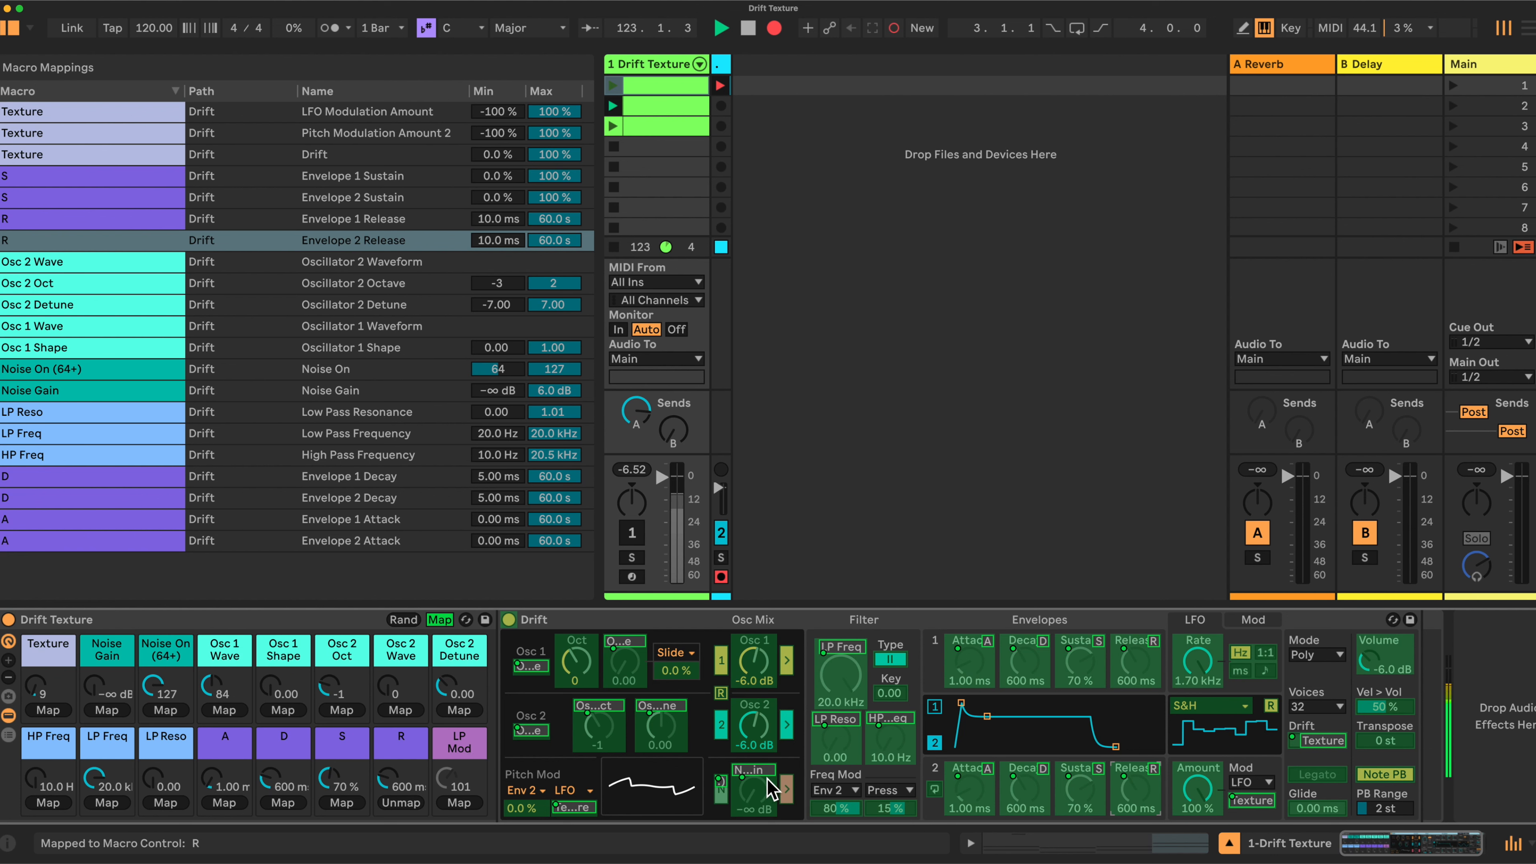
click(847, 811)
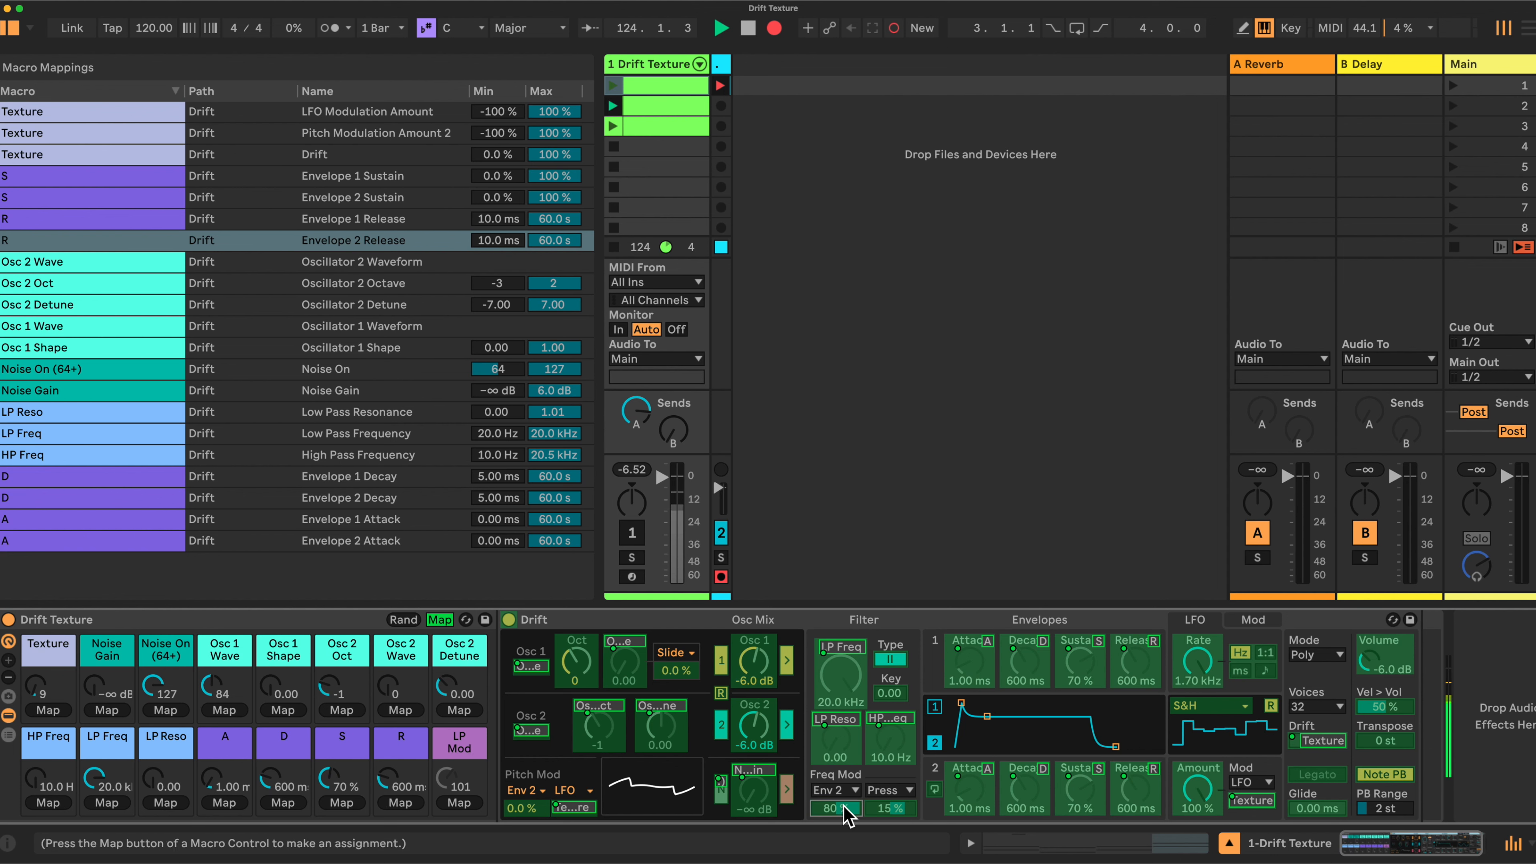
click(458, 804)
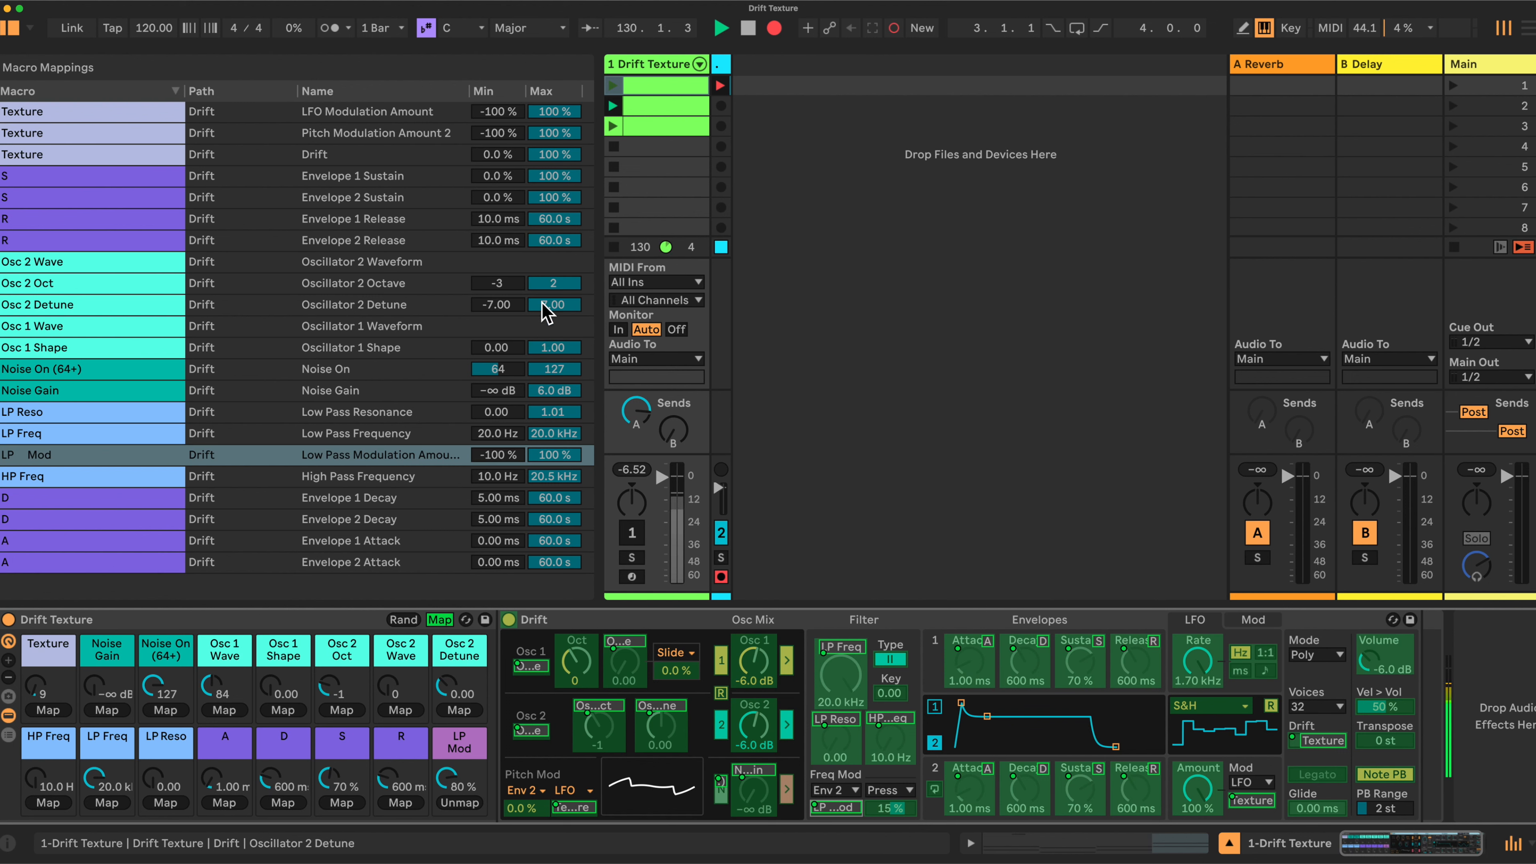
Set Texture mapping ranges: LFO Modulation Amount -20–20 %, Pitch Modulation Amount 2 0–10 %, Drift 10–20 %
click(514, 114)
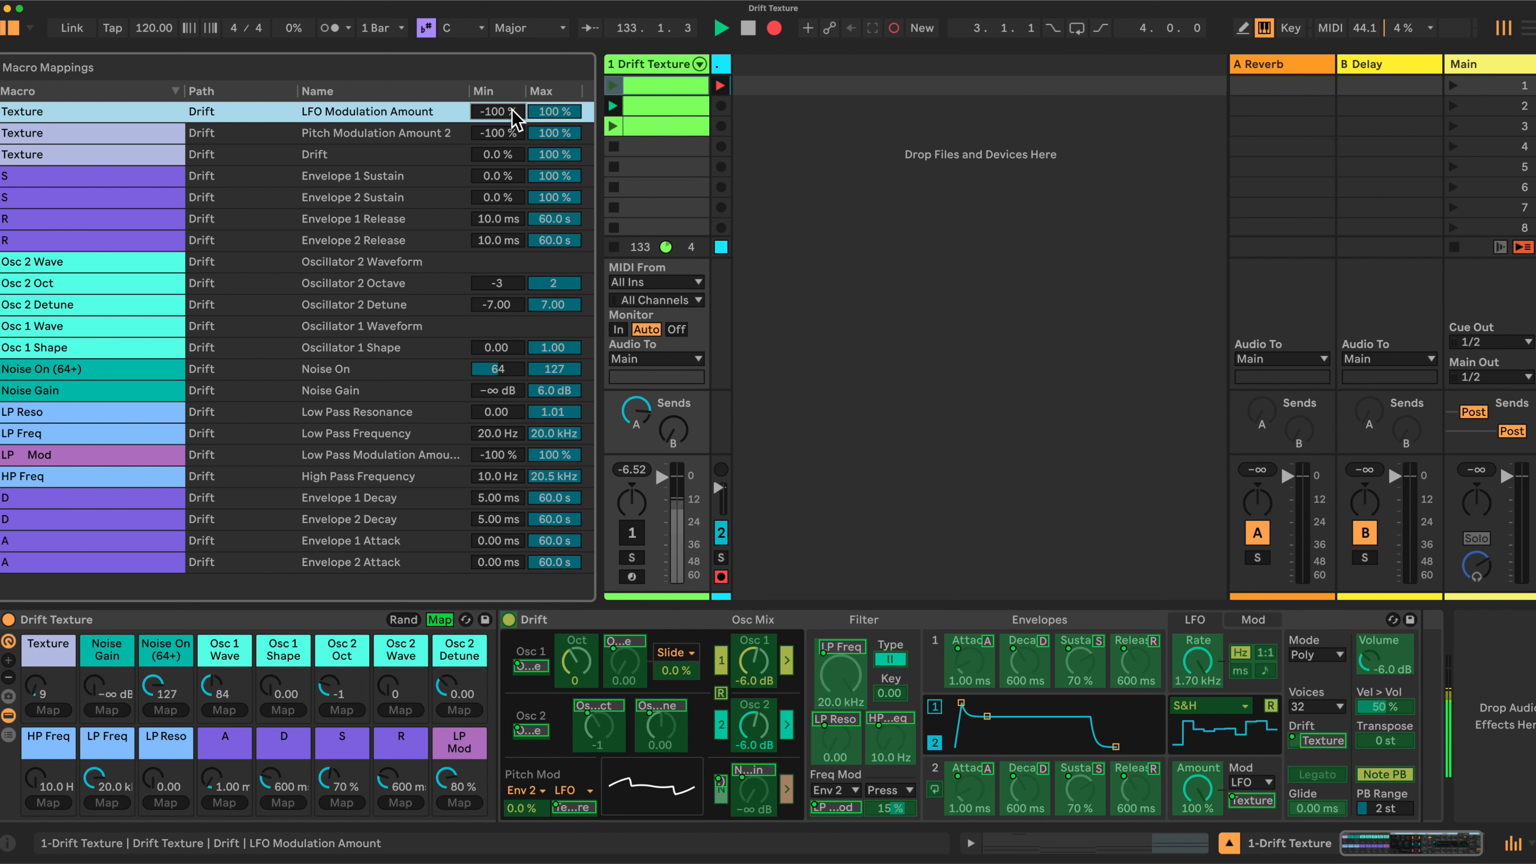
text(-20)
key(Tab)
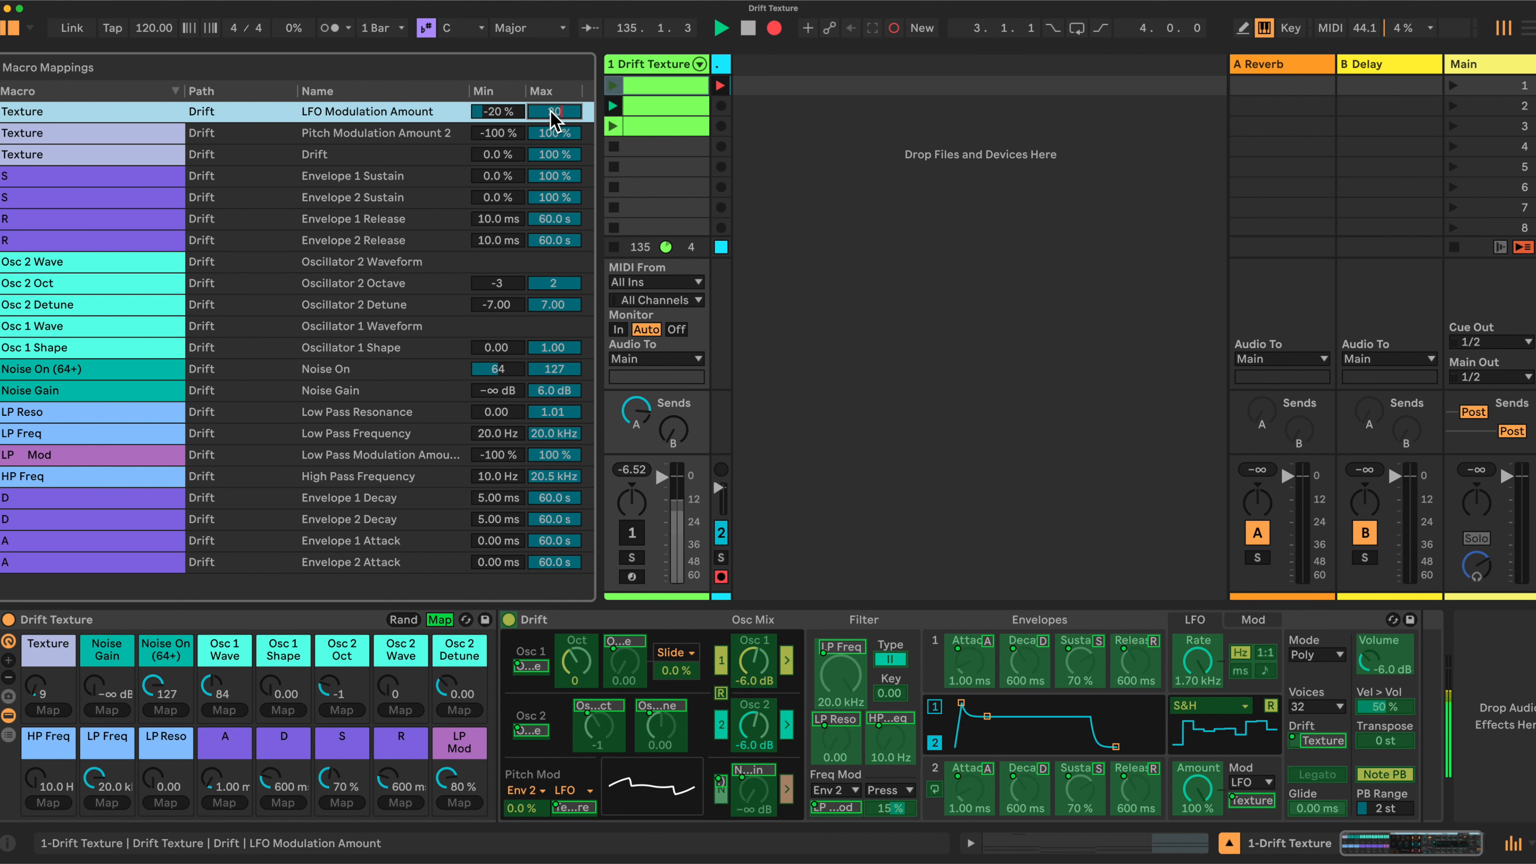
click(511, 134)
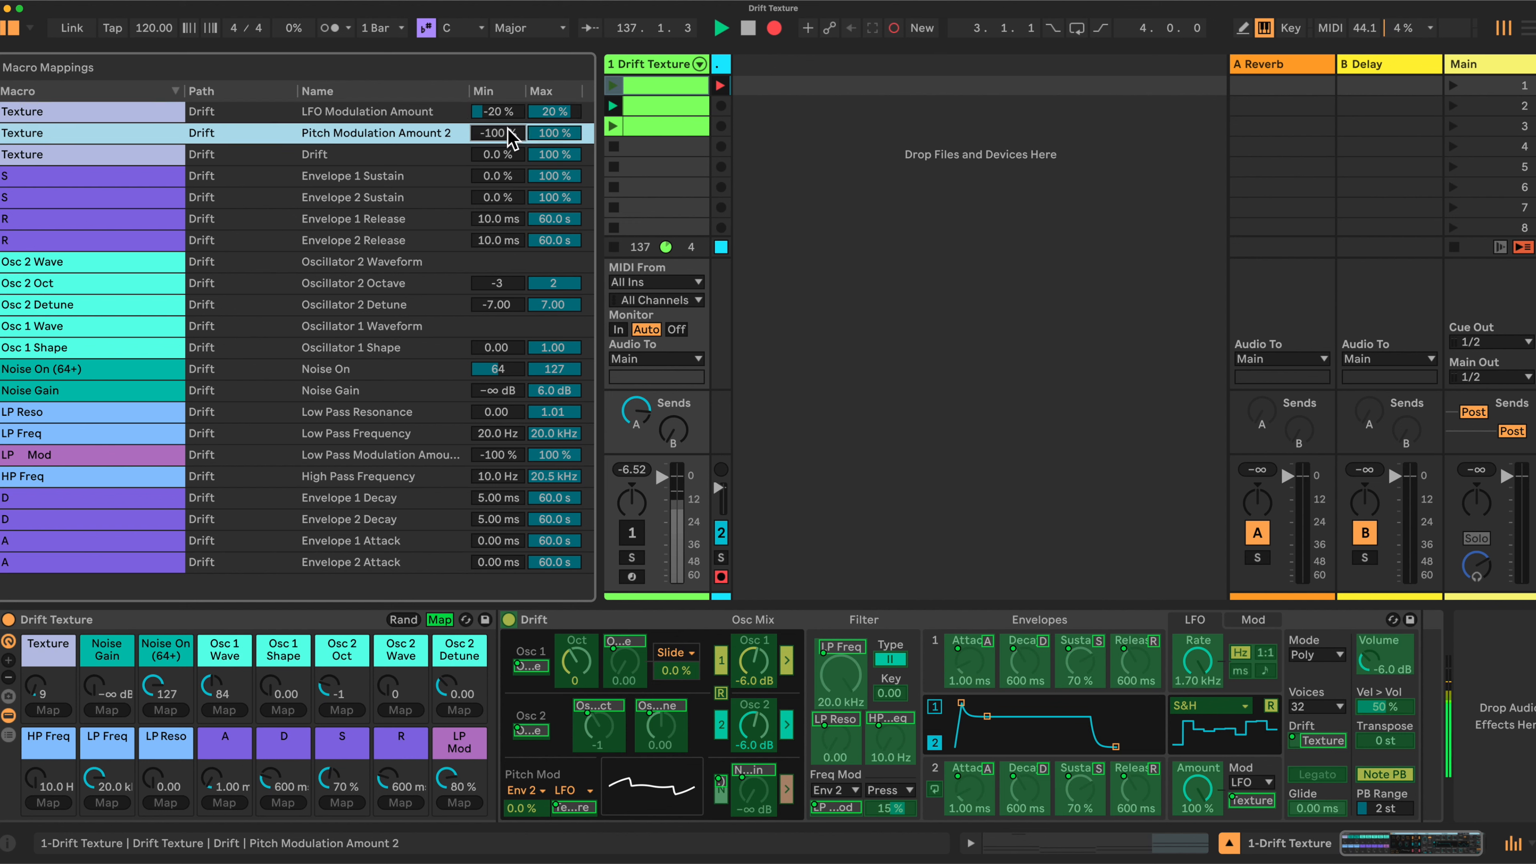
text(0)
key(Tab)
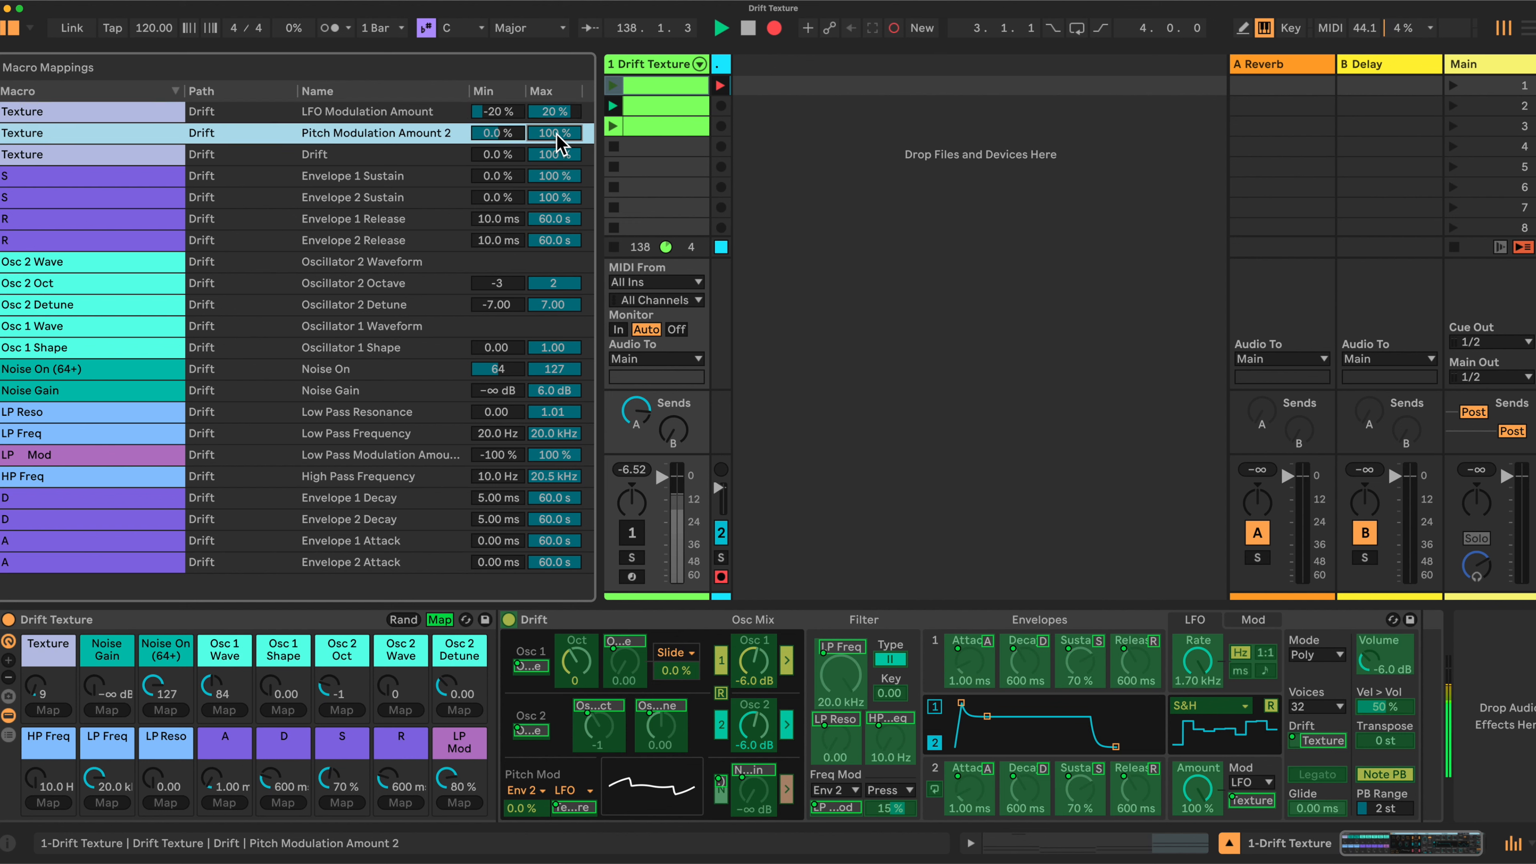
key(Return)
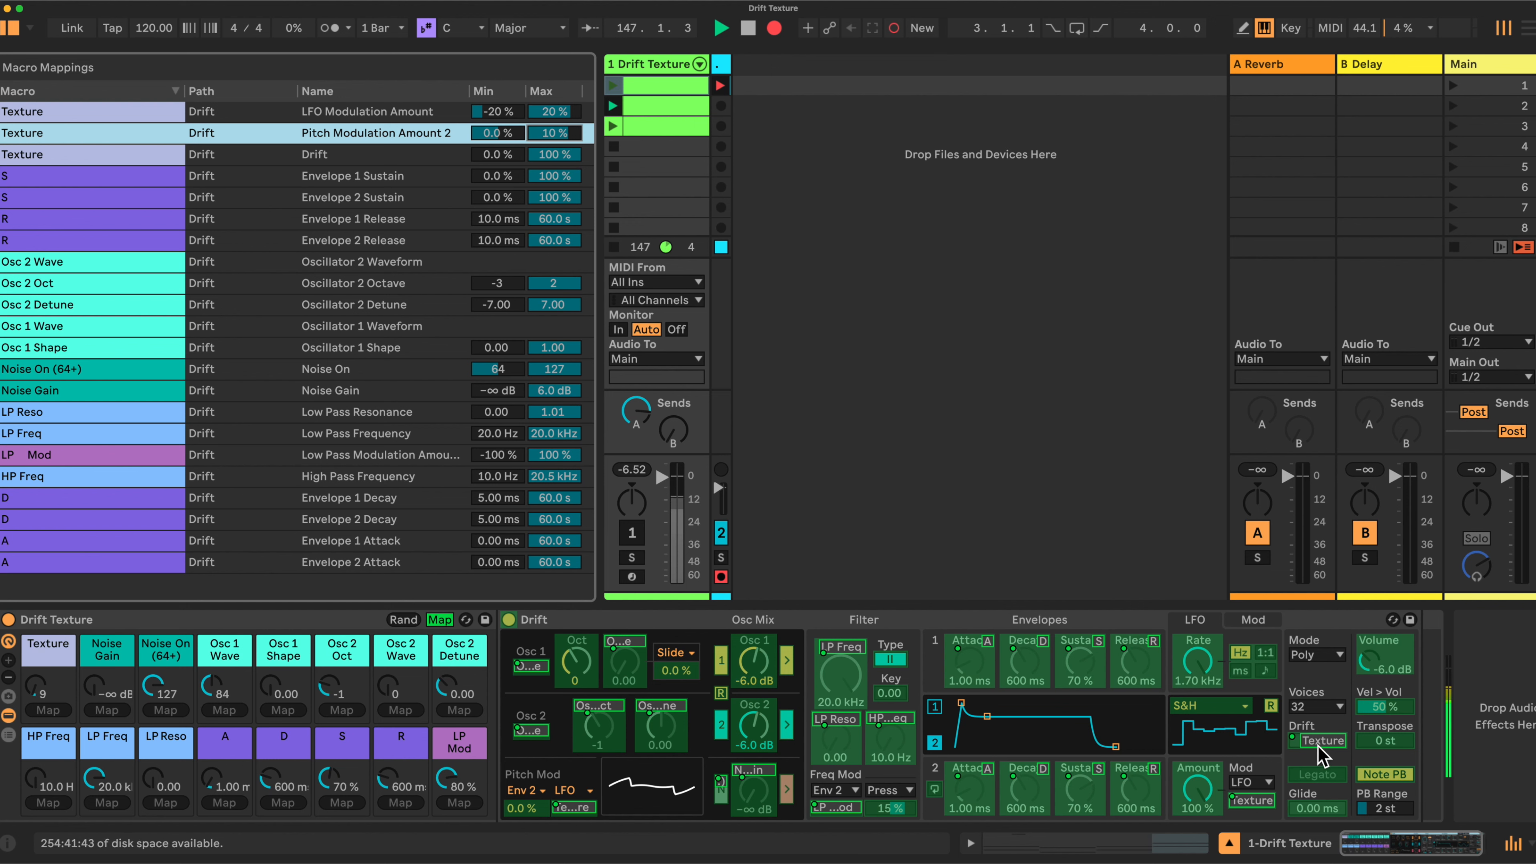
click(559, 156)
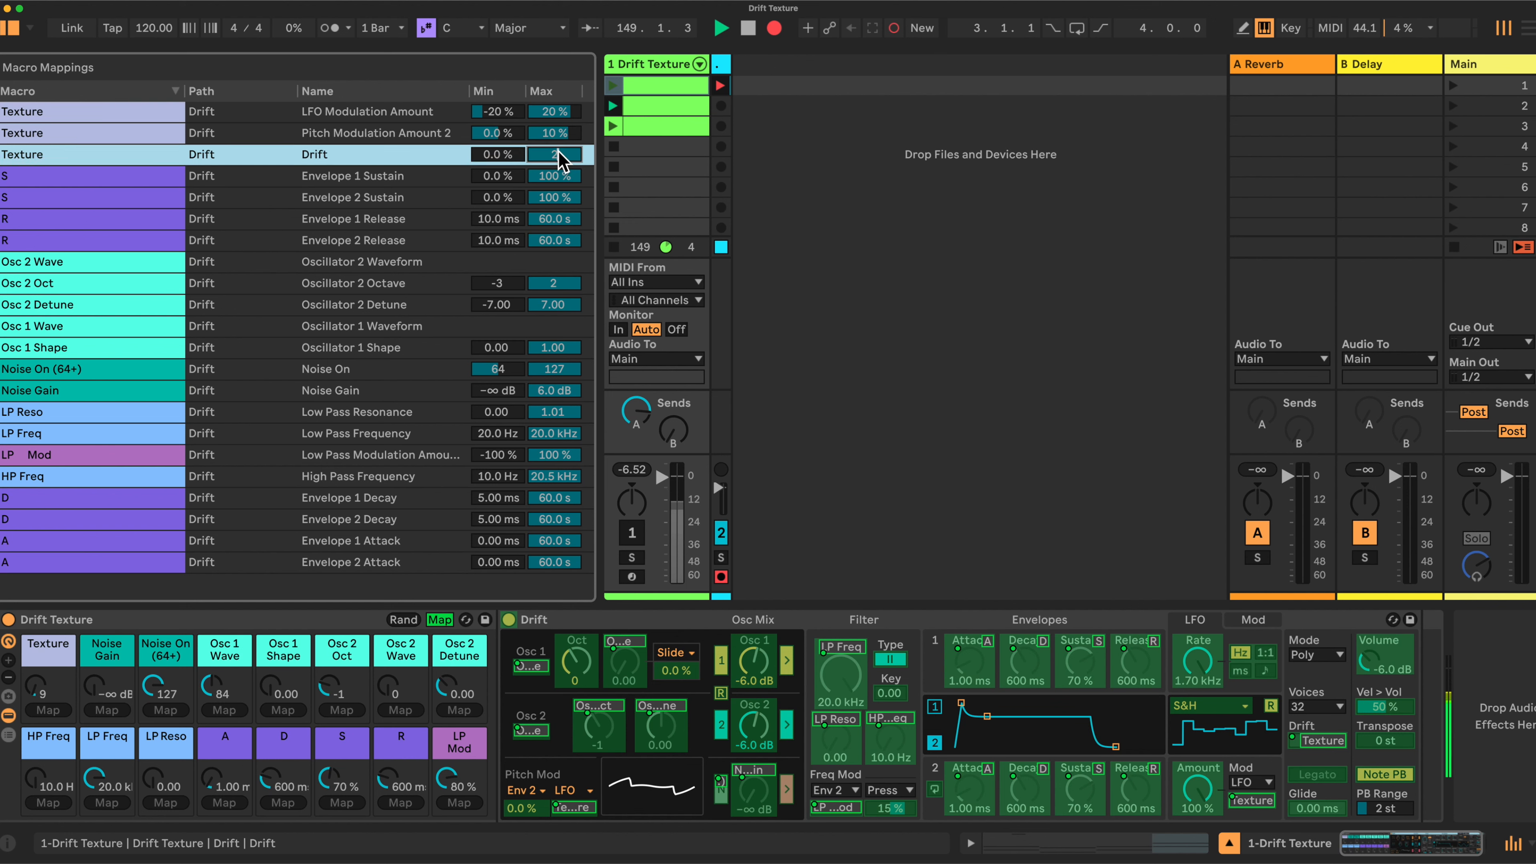
click(496, 156)
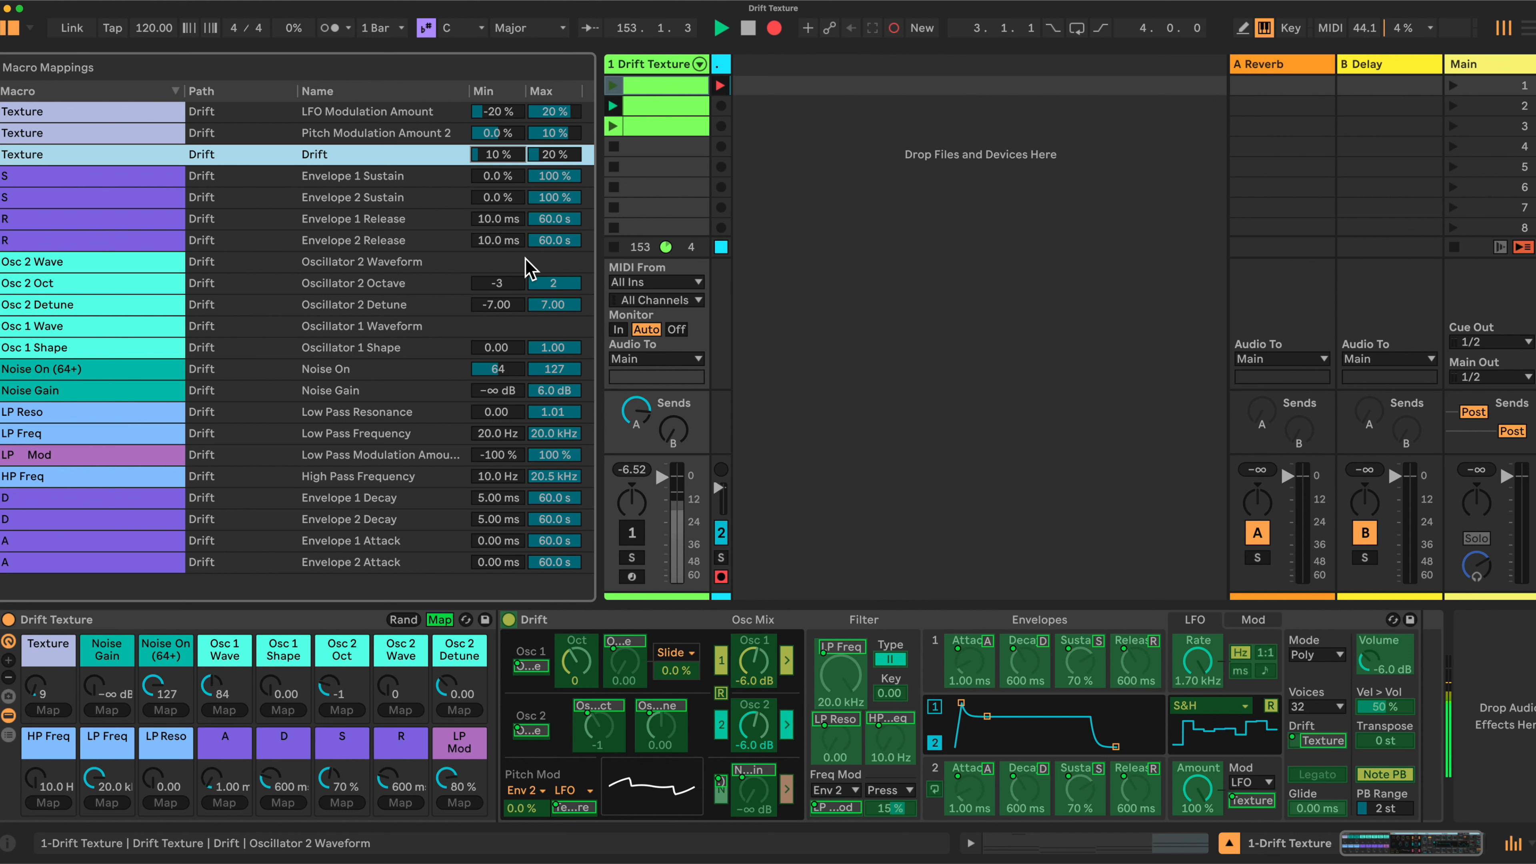
click(504, 285)
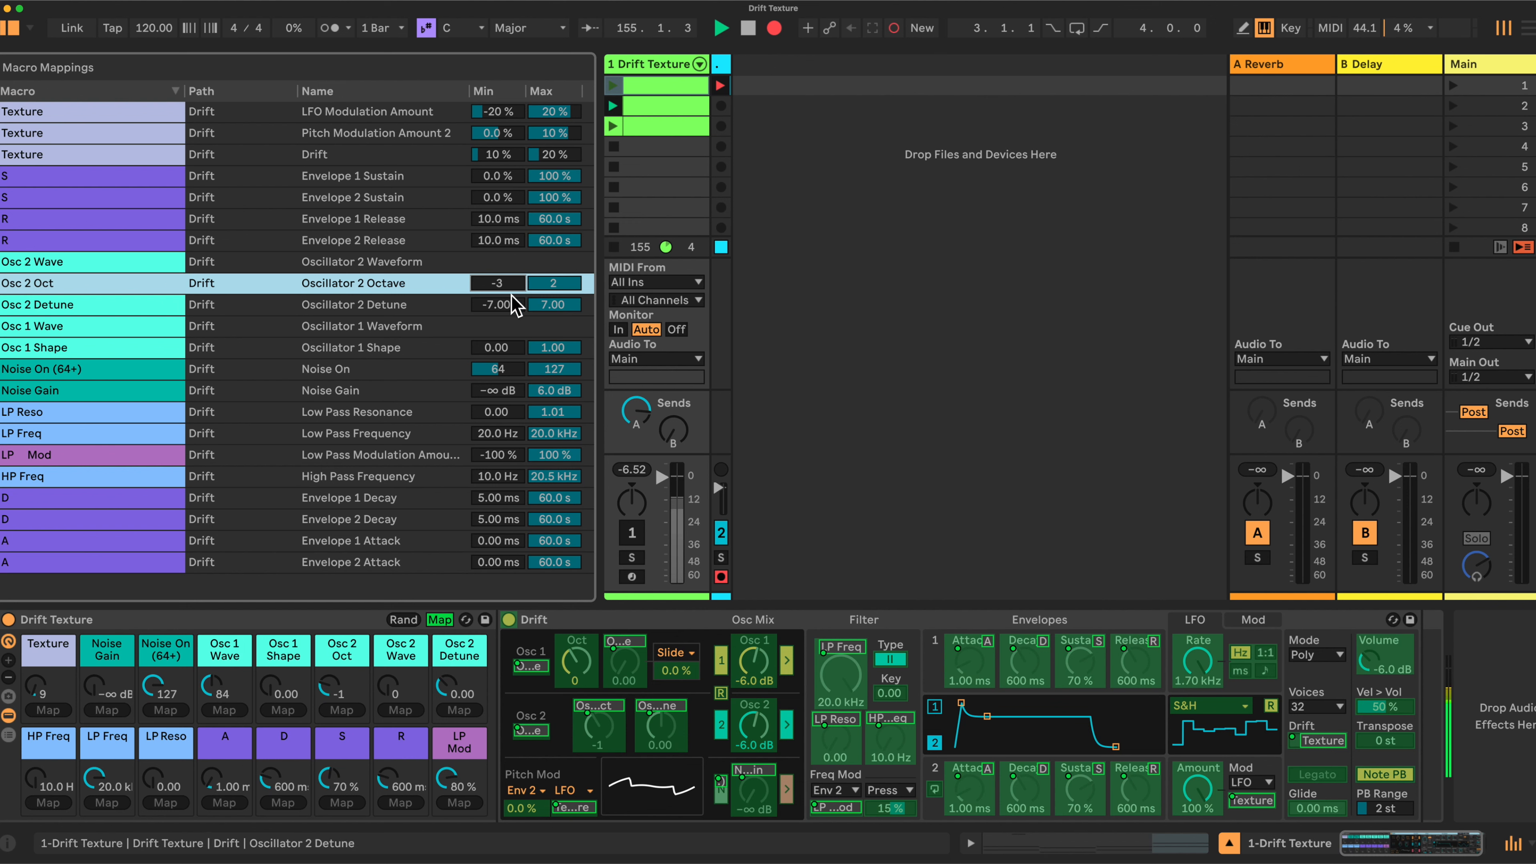
Set Osc 2 Oct to -1–0 and Osc 2 Detune to 0–0.10, then cap Noise Gain at -10 dB and LP Reso at 0.85
text(-1)
click(558, 281)
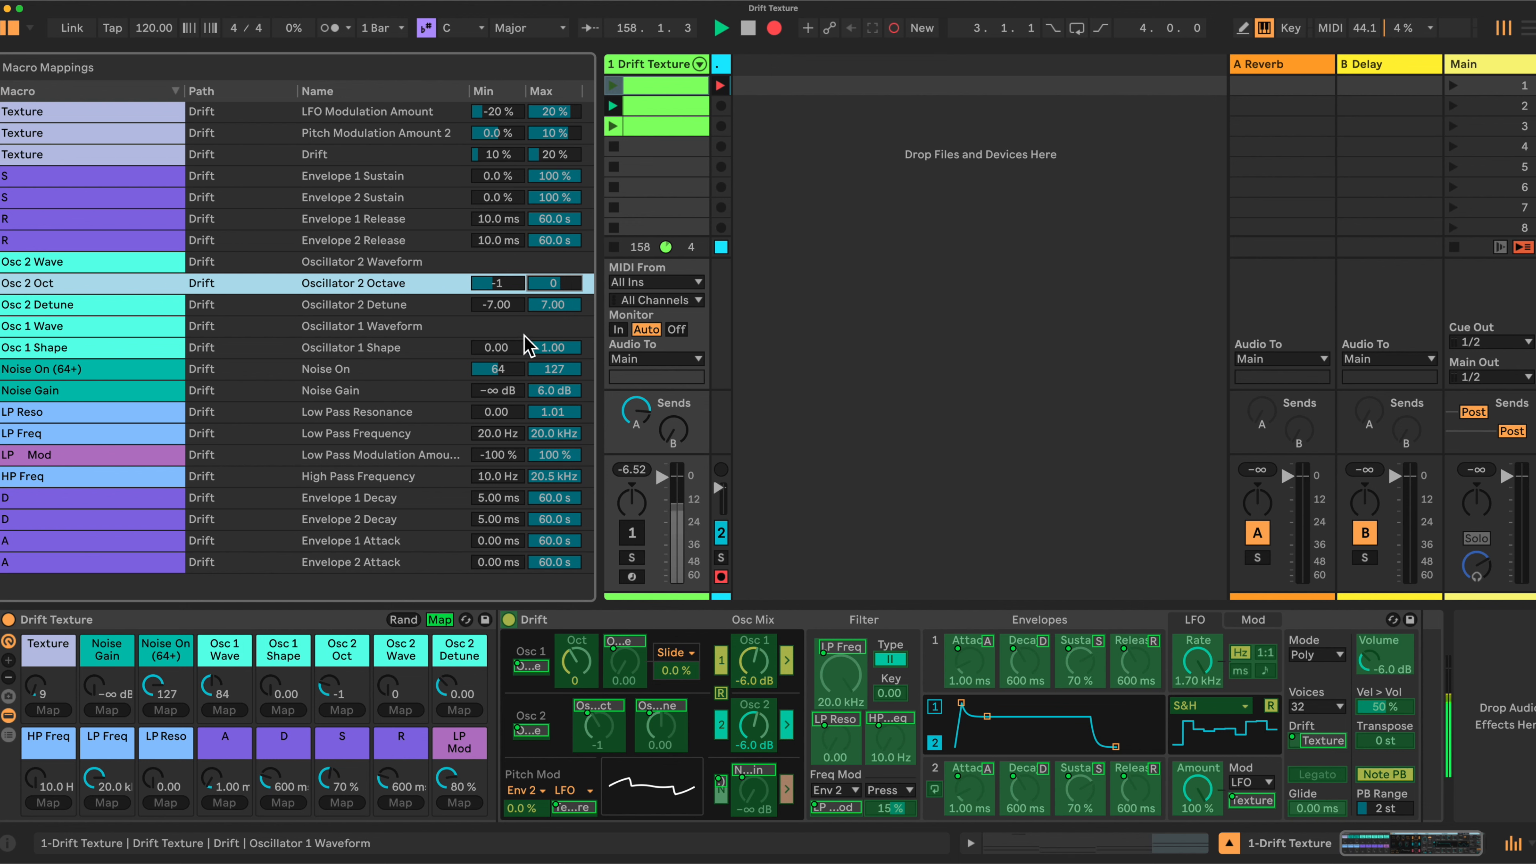
click(502, 302)
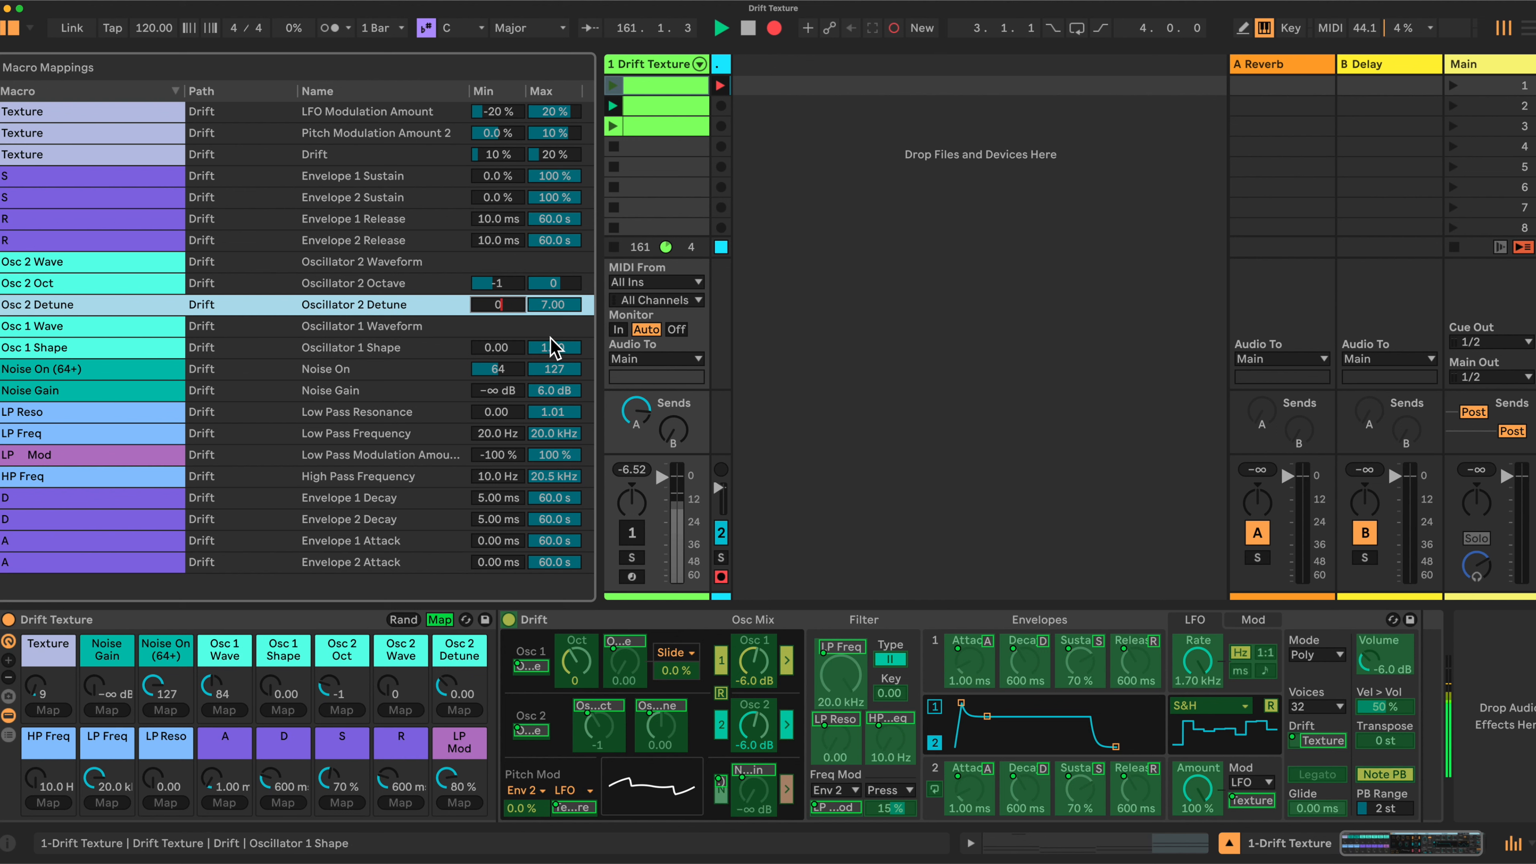
text(0)
click(554, 312)
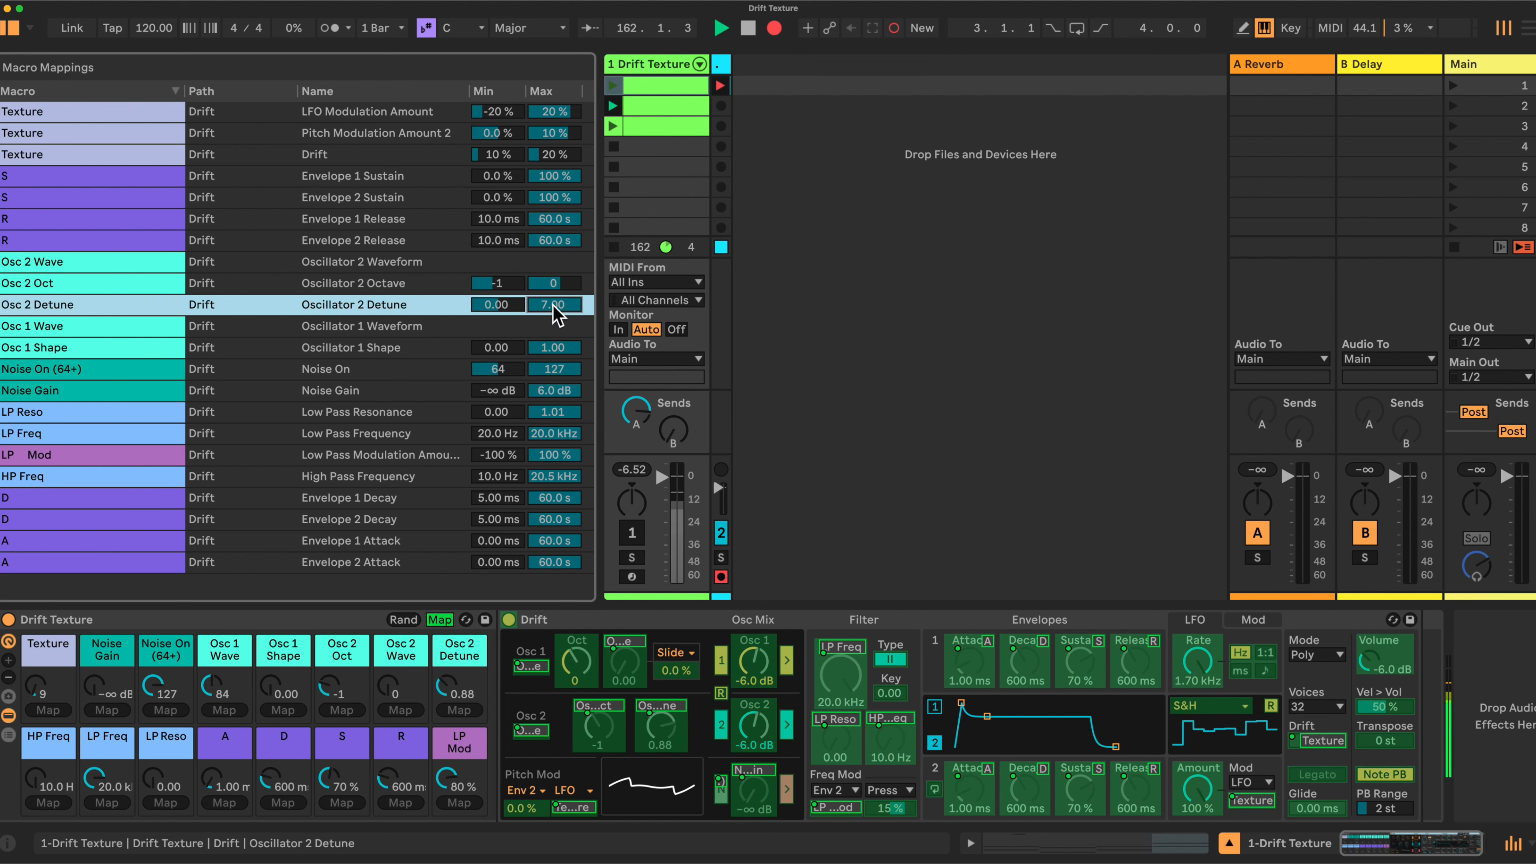
text(.1)
key(Return)
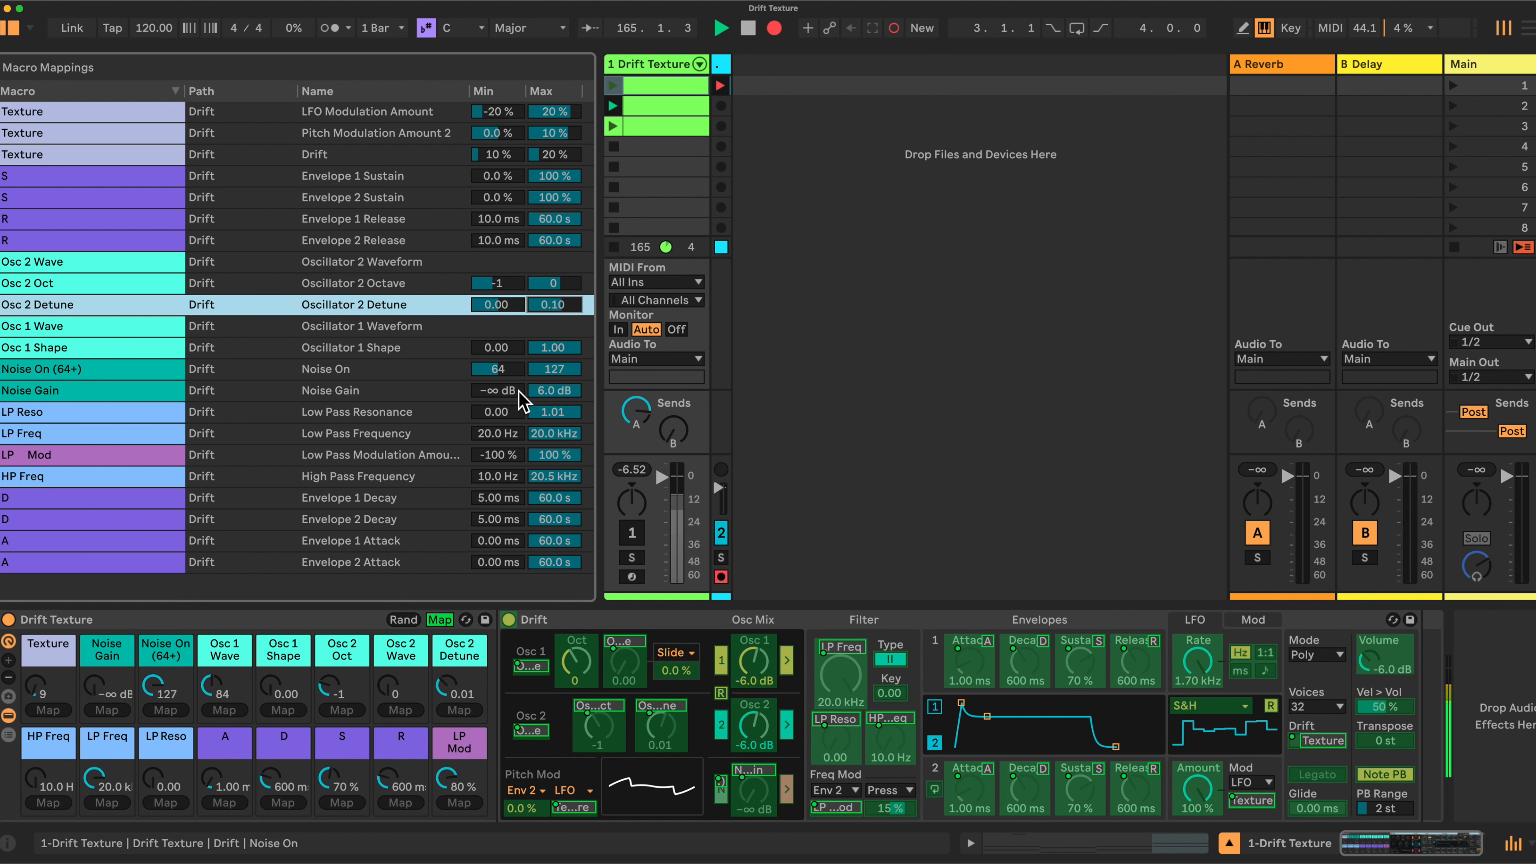
click(547, 390)
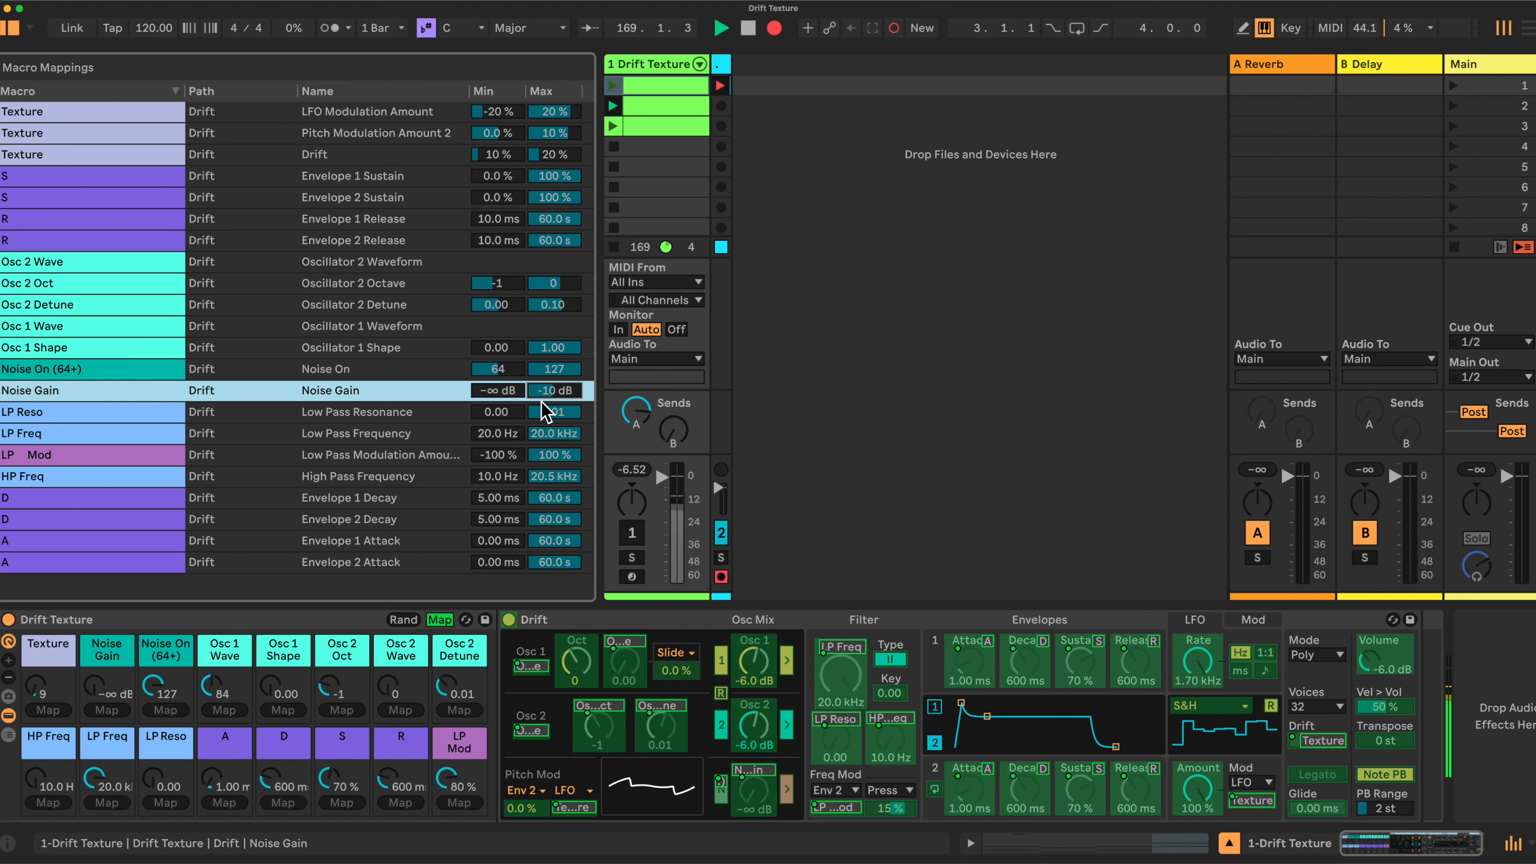
drag(553, 414, 553, 424)
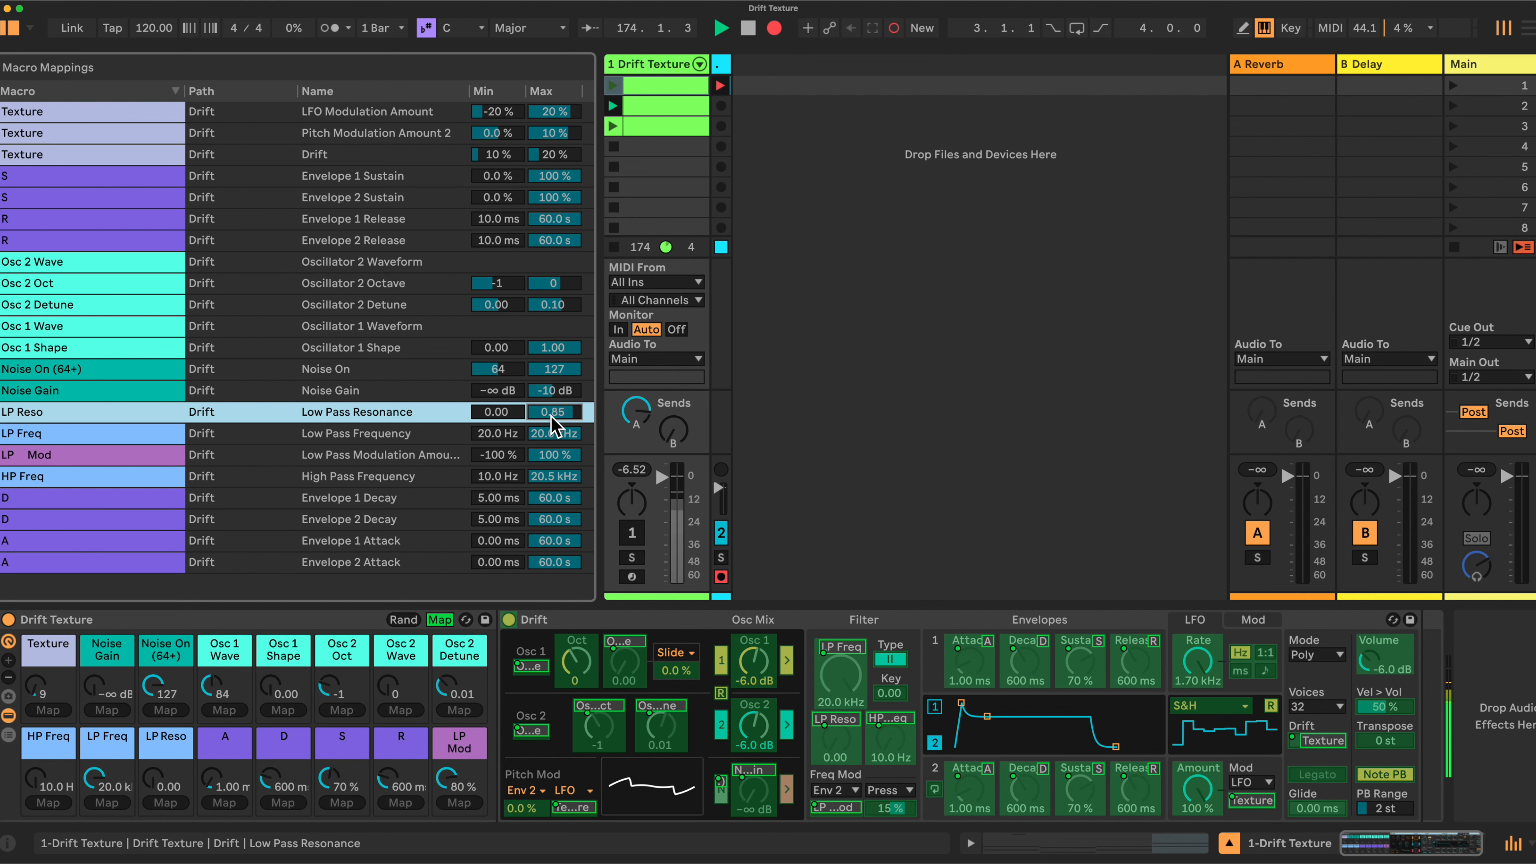
Set LP Freq minimum to 600 Hz, LP Mod range to -20–20 %, and HP Freq maximum to 500 Hz
click(501, 432)
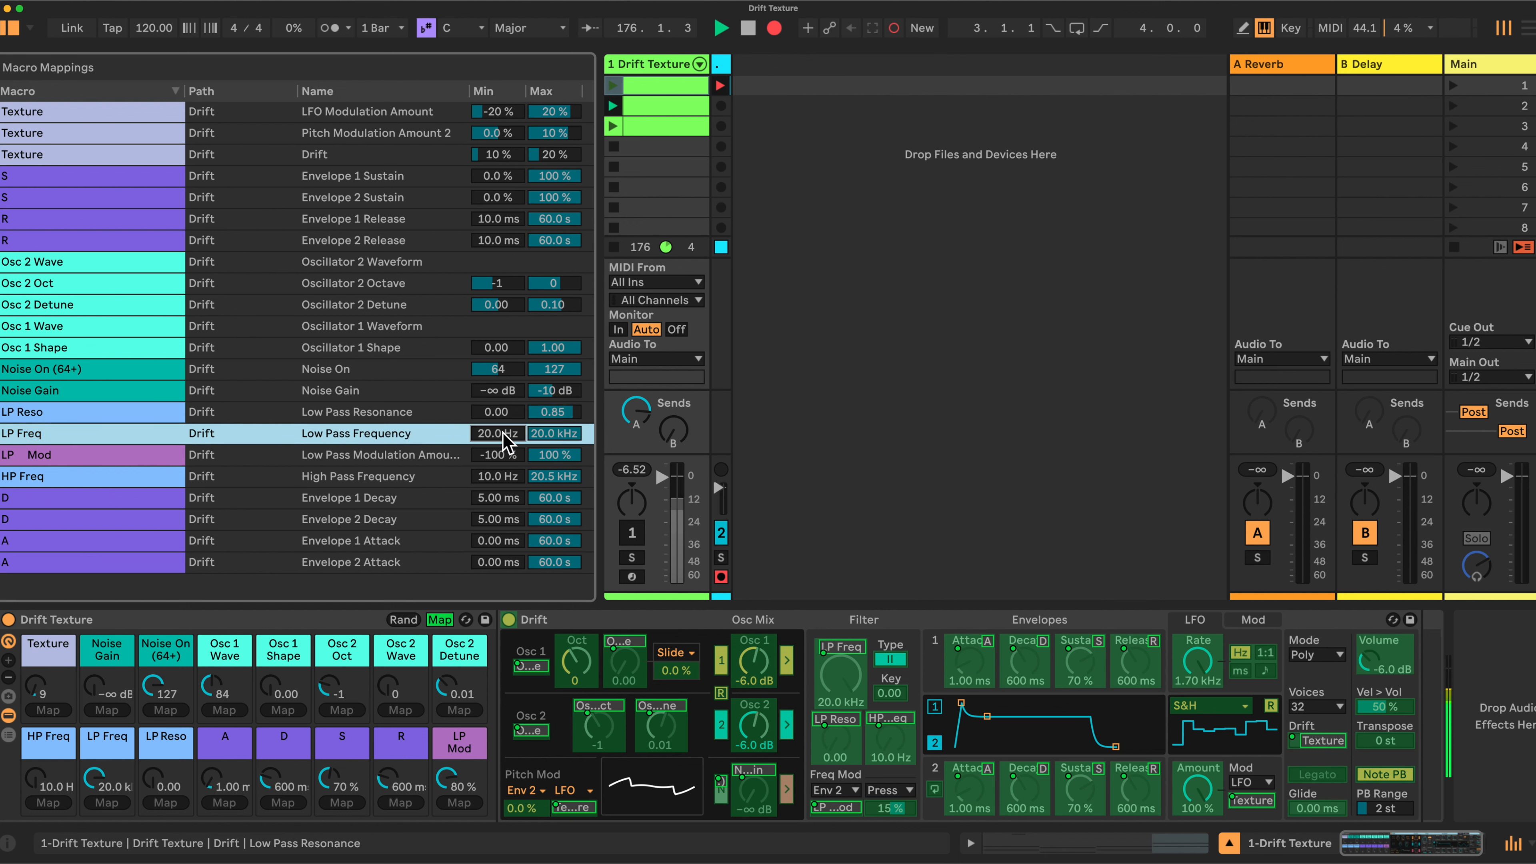
text(600)
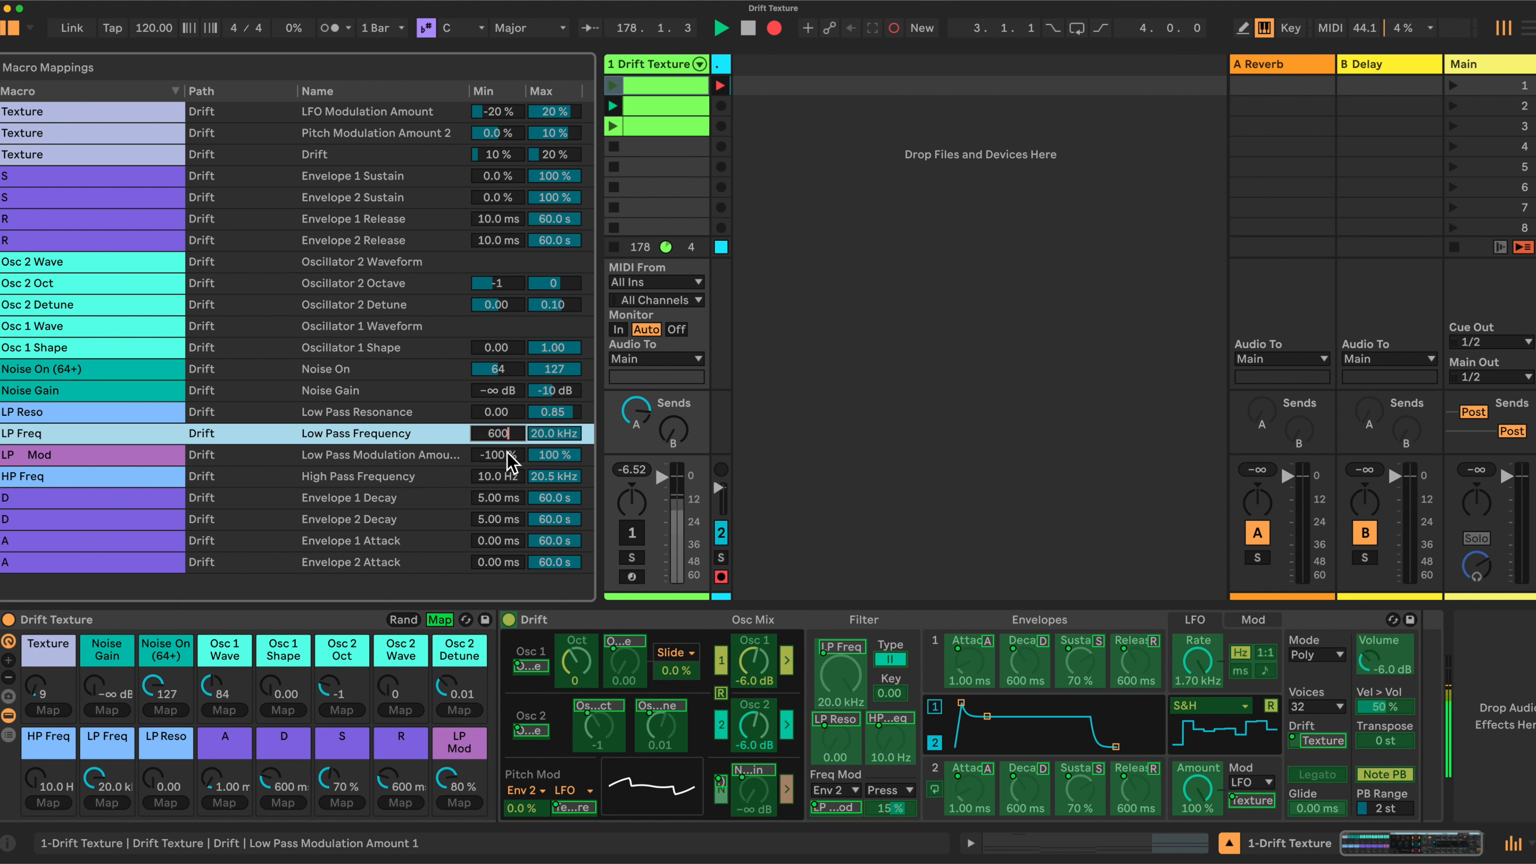
click(536, 458)
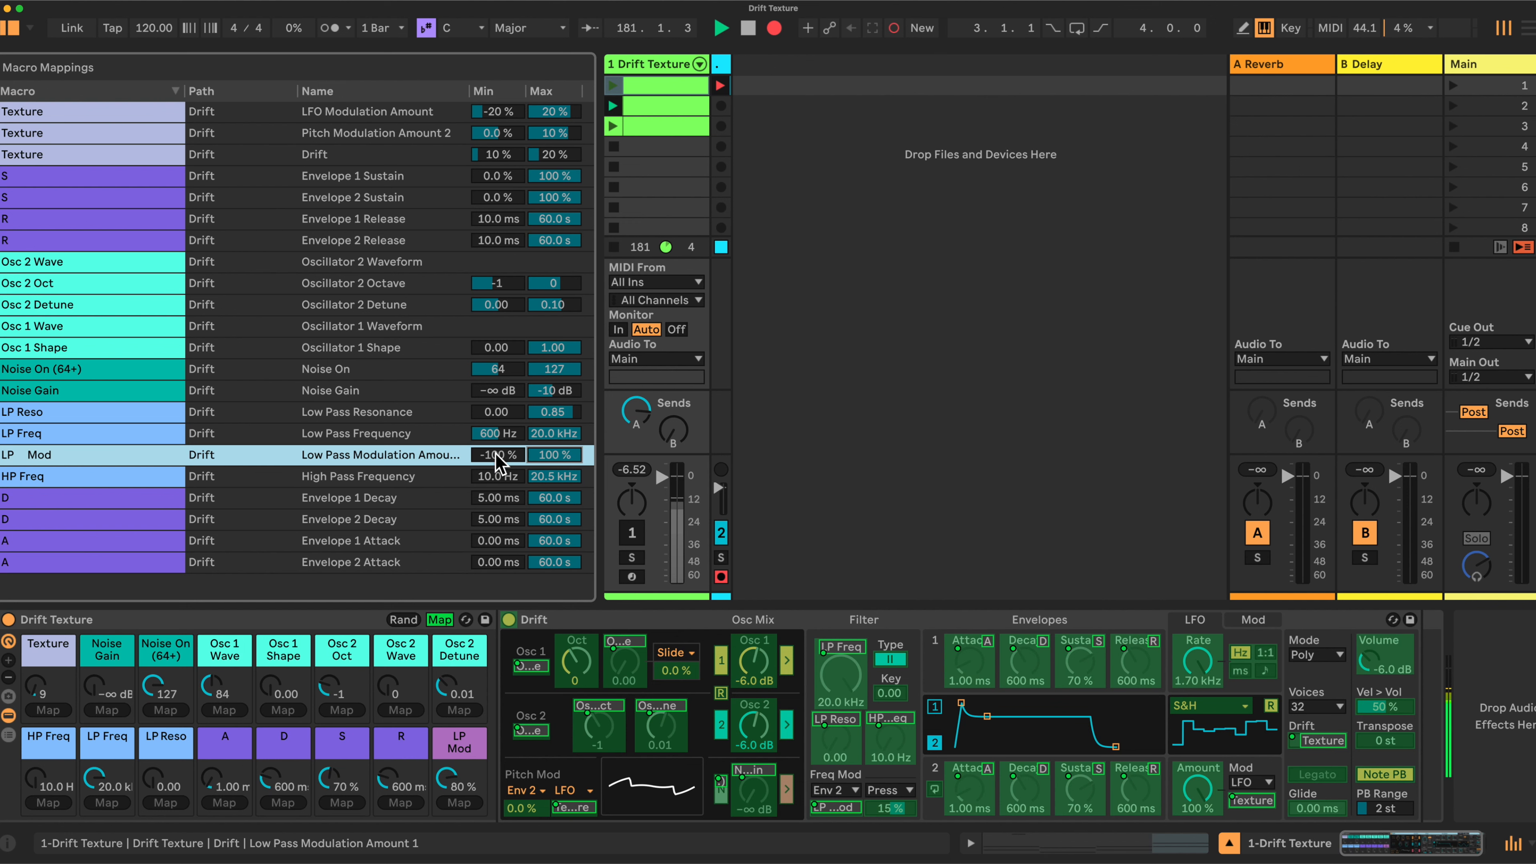
text(-10)
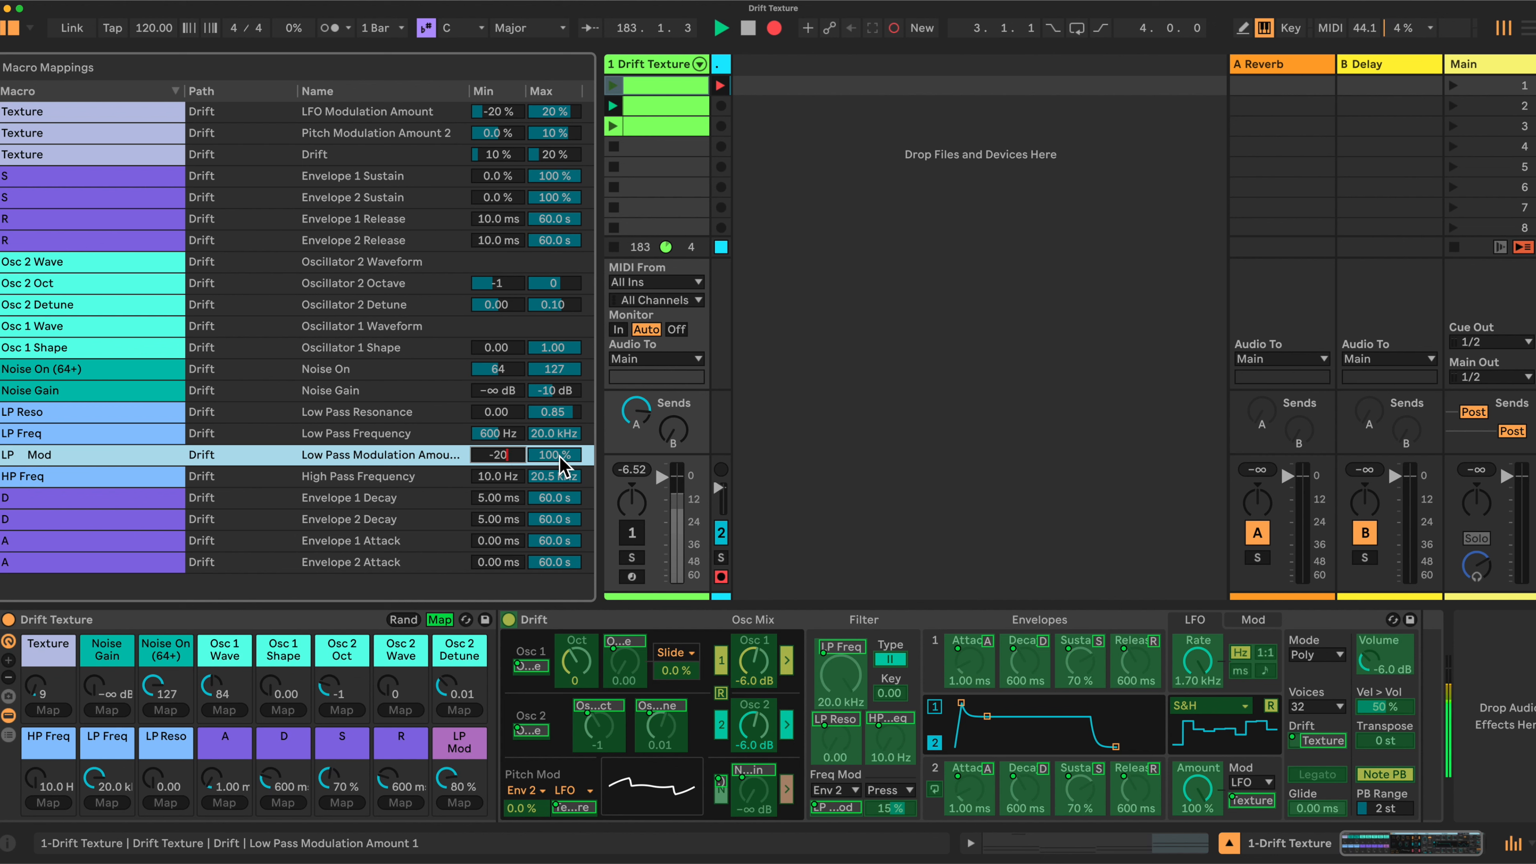
key(Return)
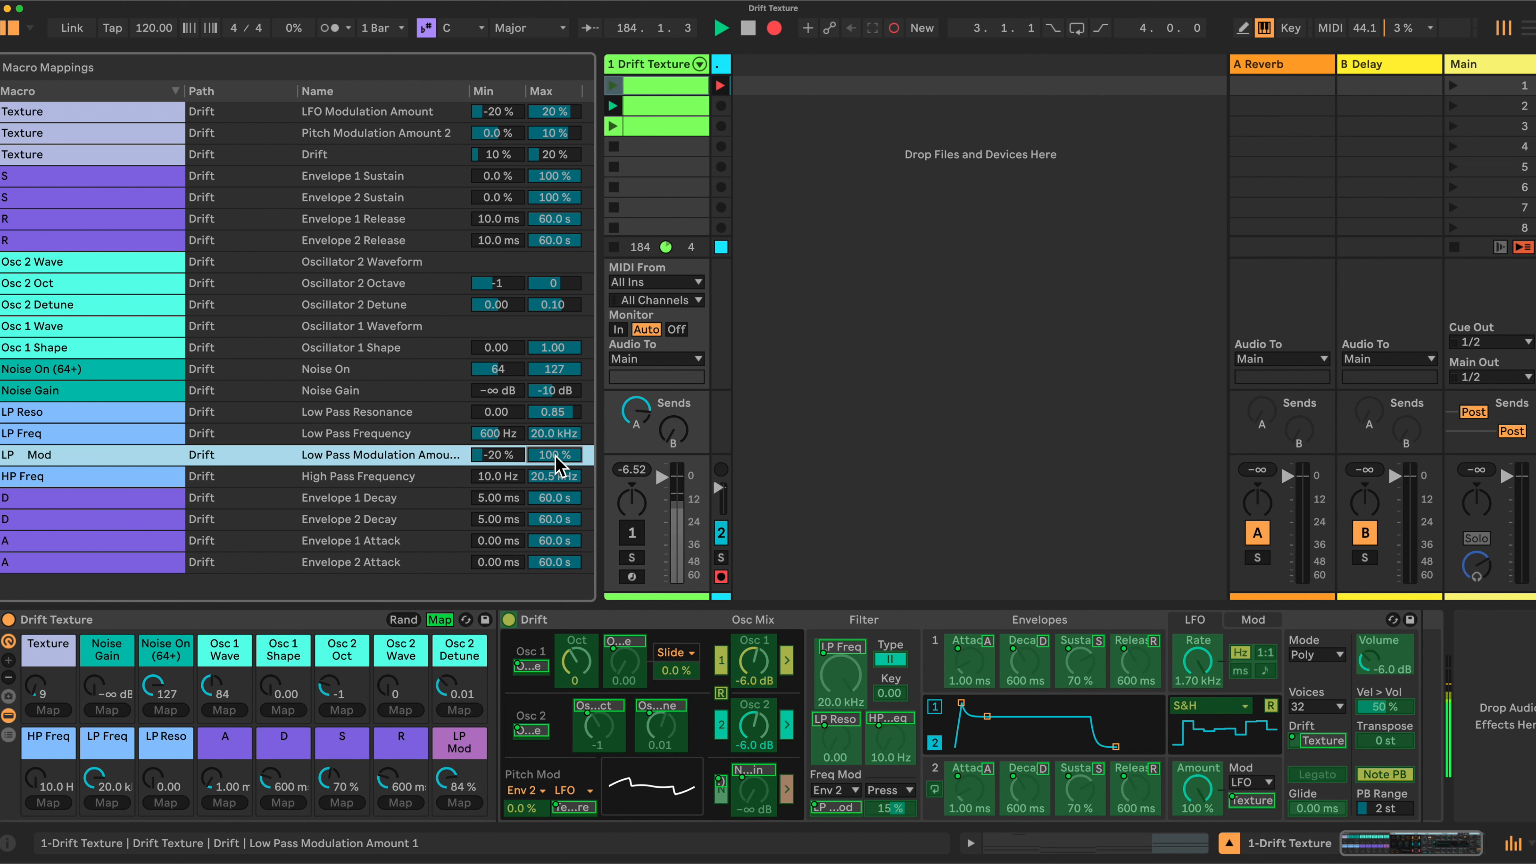
text(20)
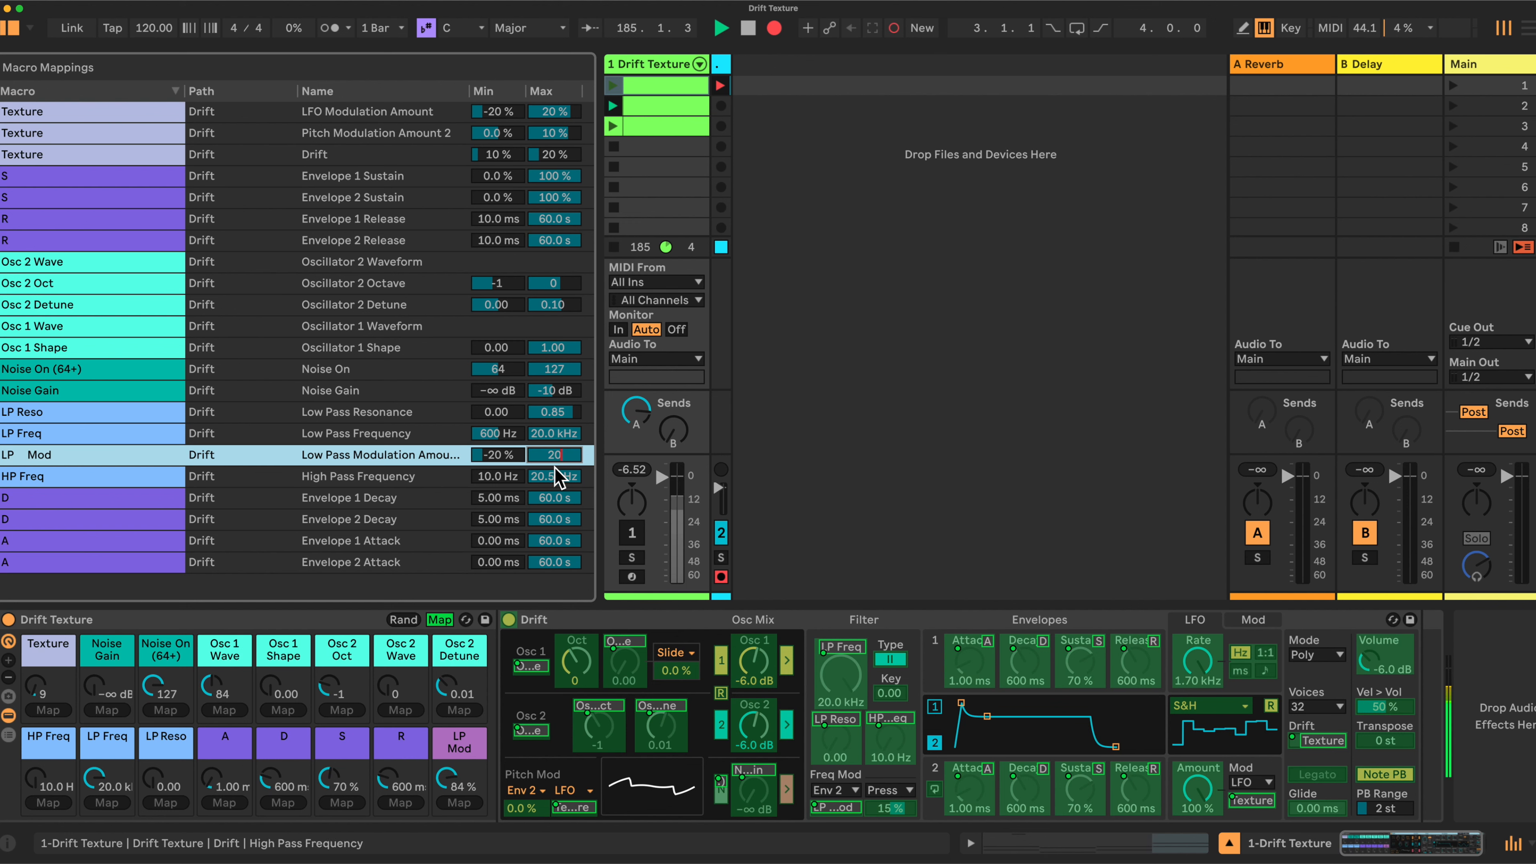
click(555, 476)
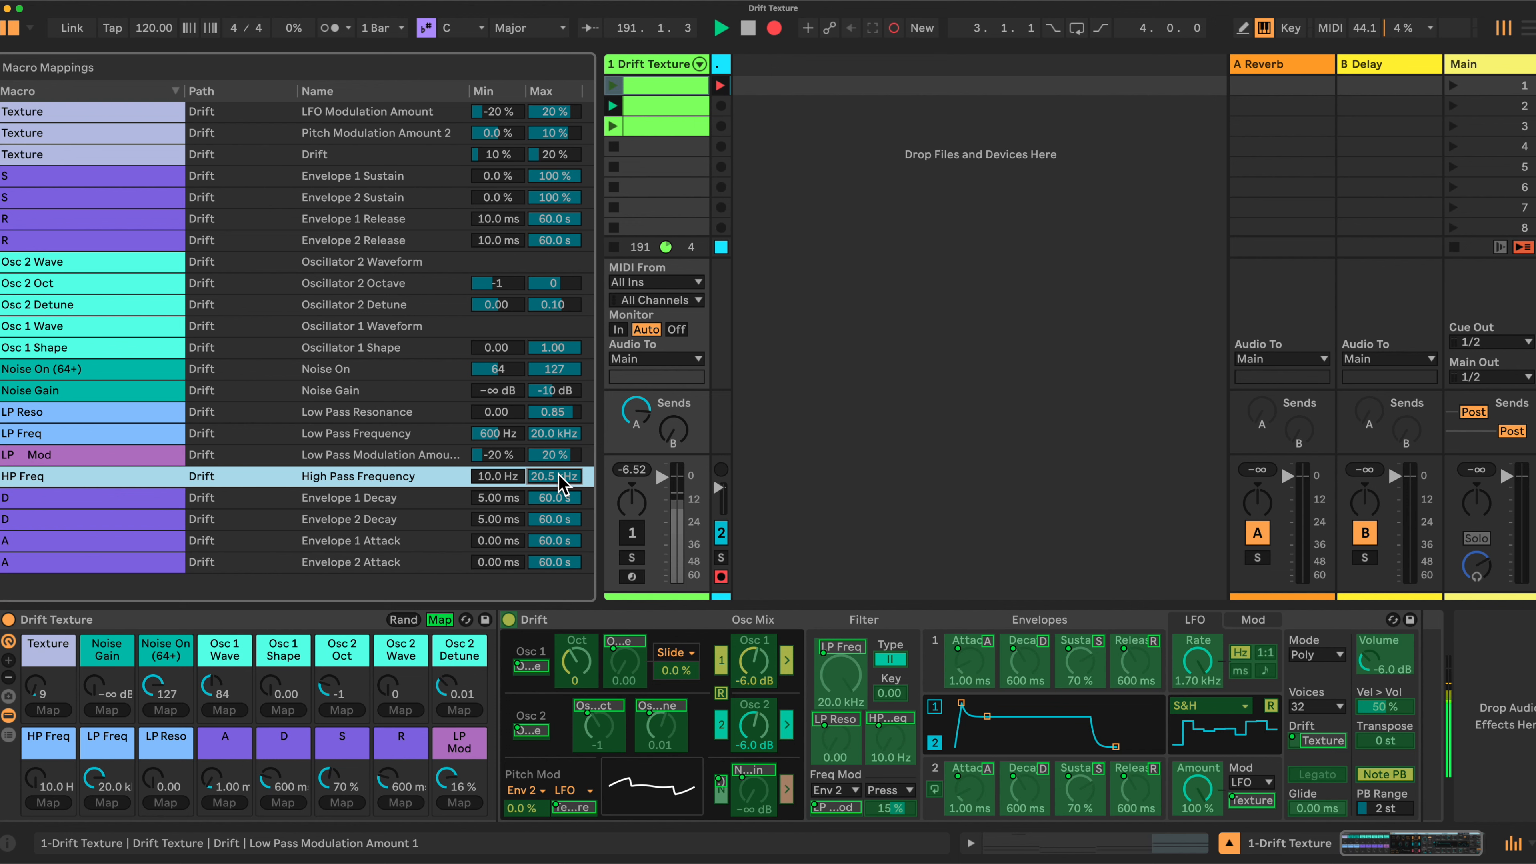
text(500)
key(Return)
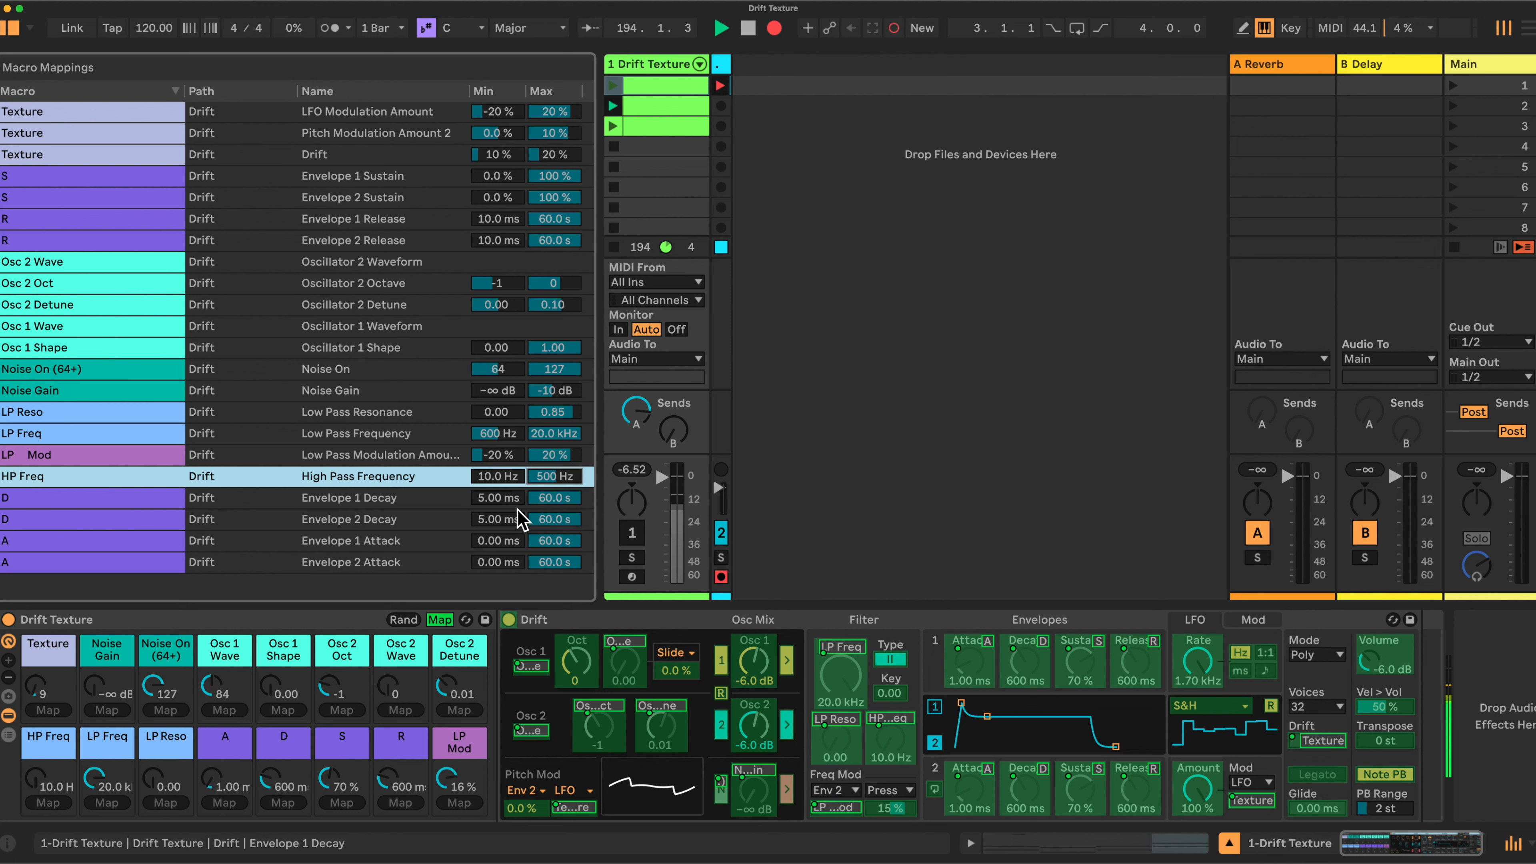
Cap both Envelope 1 and Envelope 2 Attack maximums at 30 ms
click(552, 542)
text(30)
key(Return)
click(550, 563)
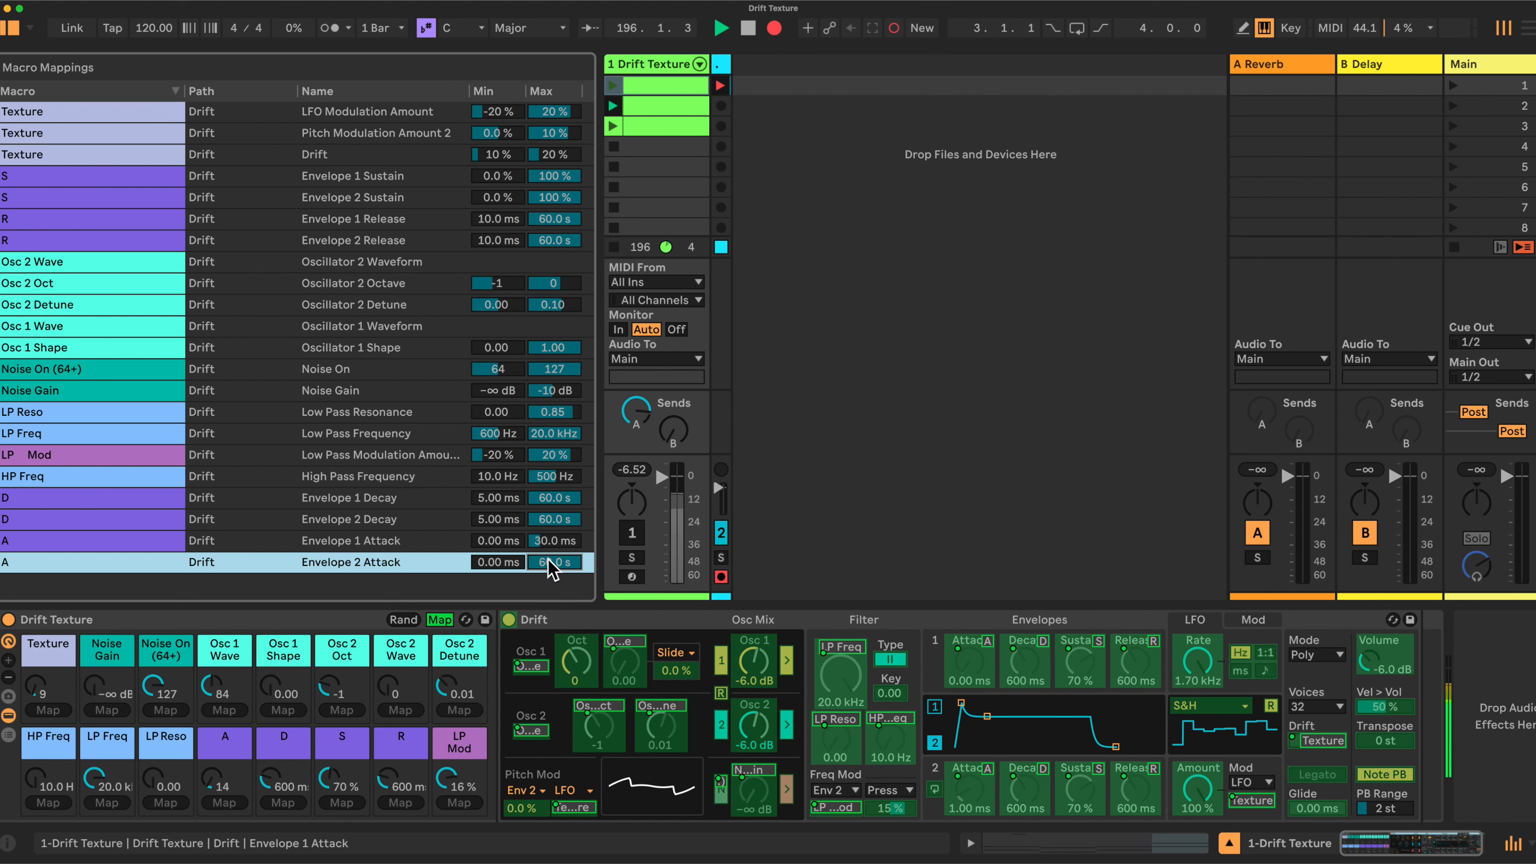
text(30)
key(Return)
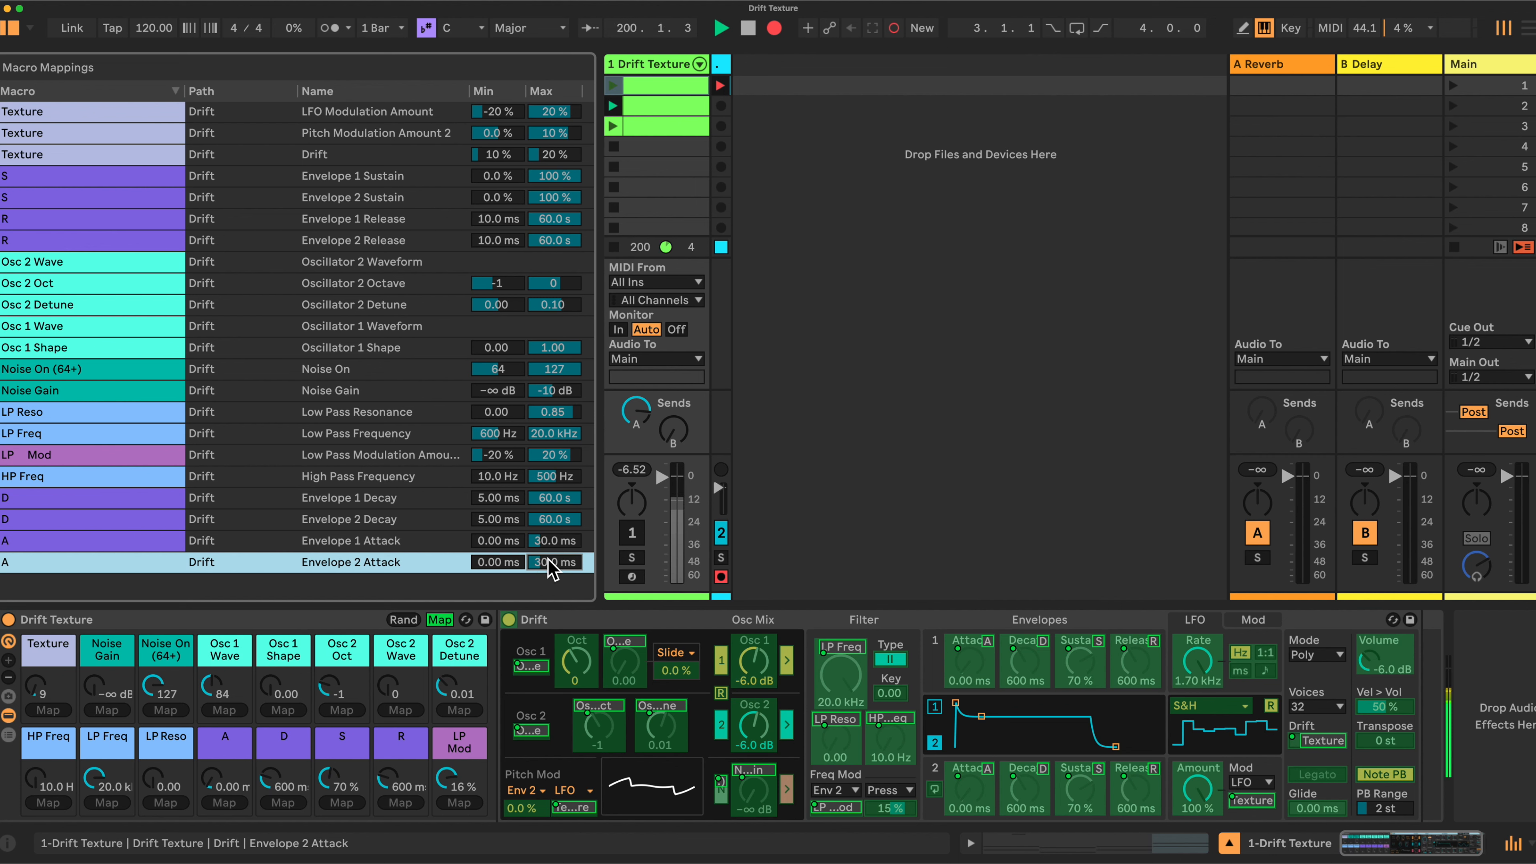
Exit Map mode, turn track 1 on, and randomize the rack's macros five times while listening
click(440, 620)
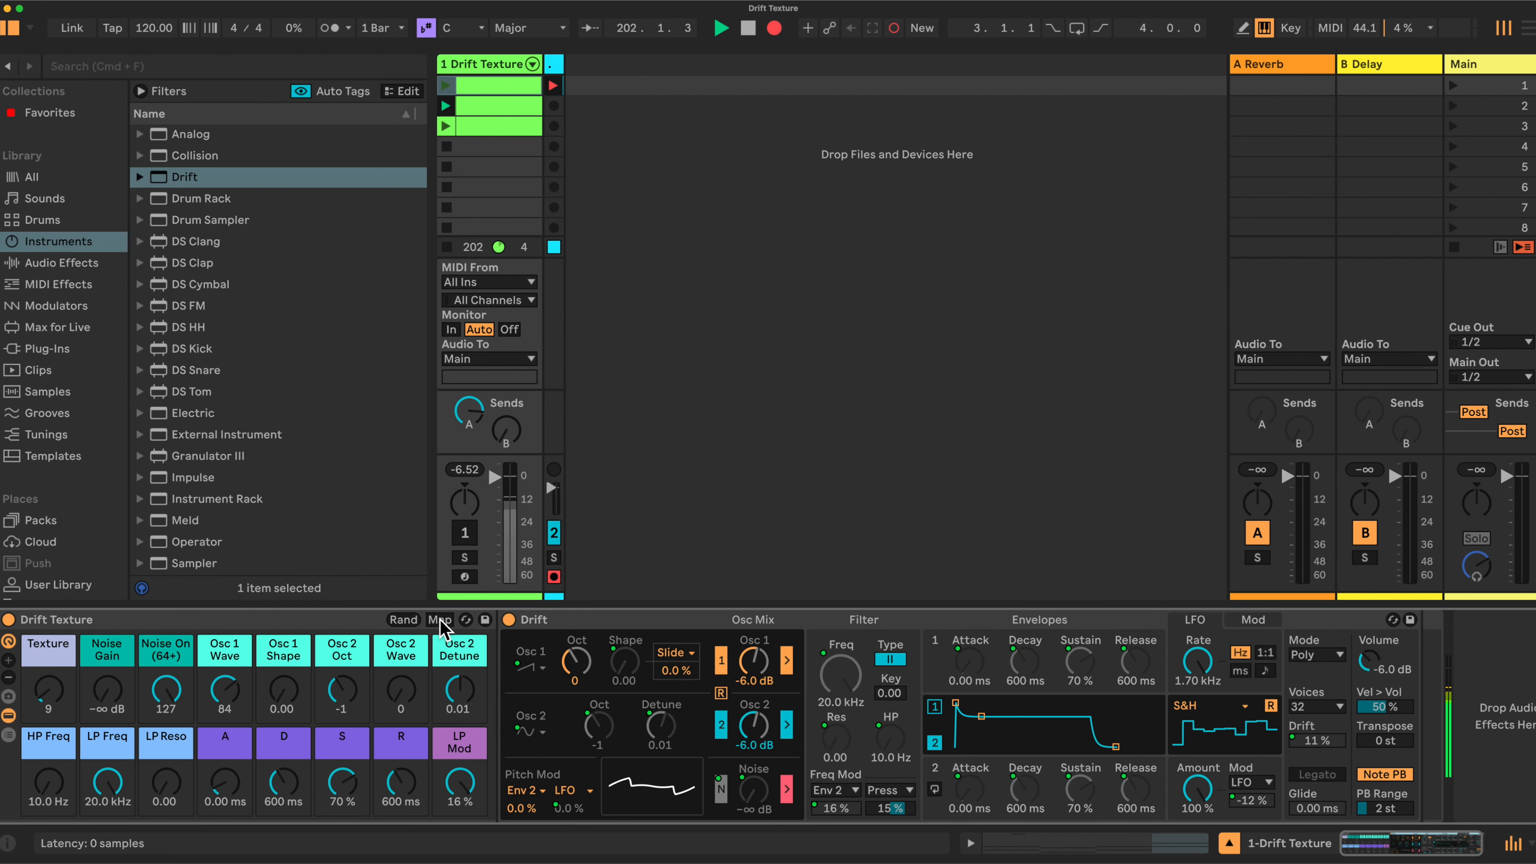
click(407, 620)
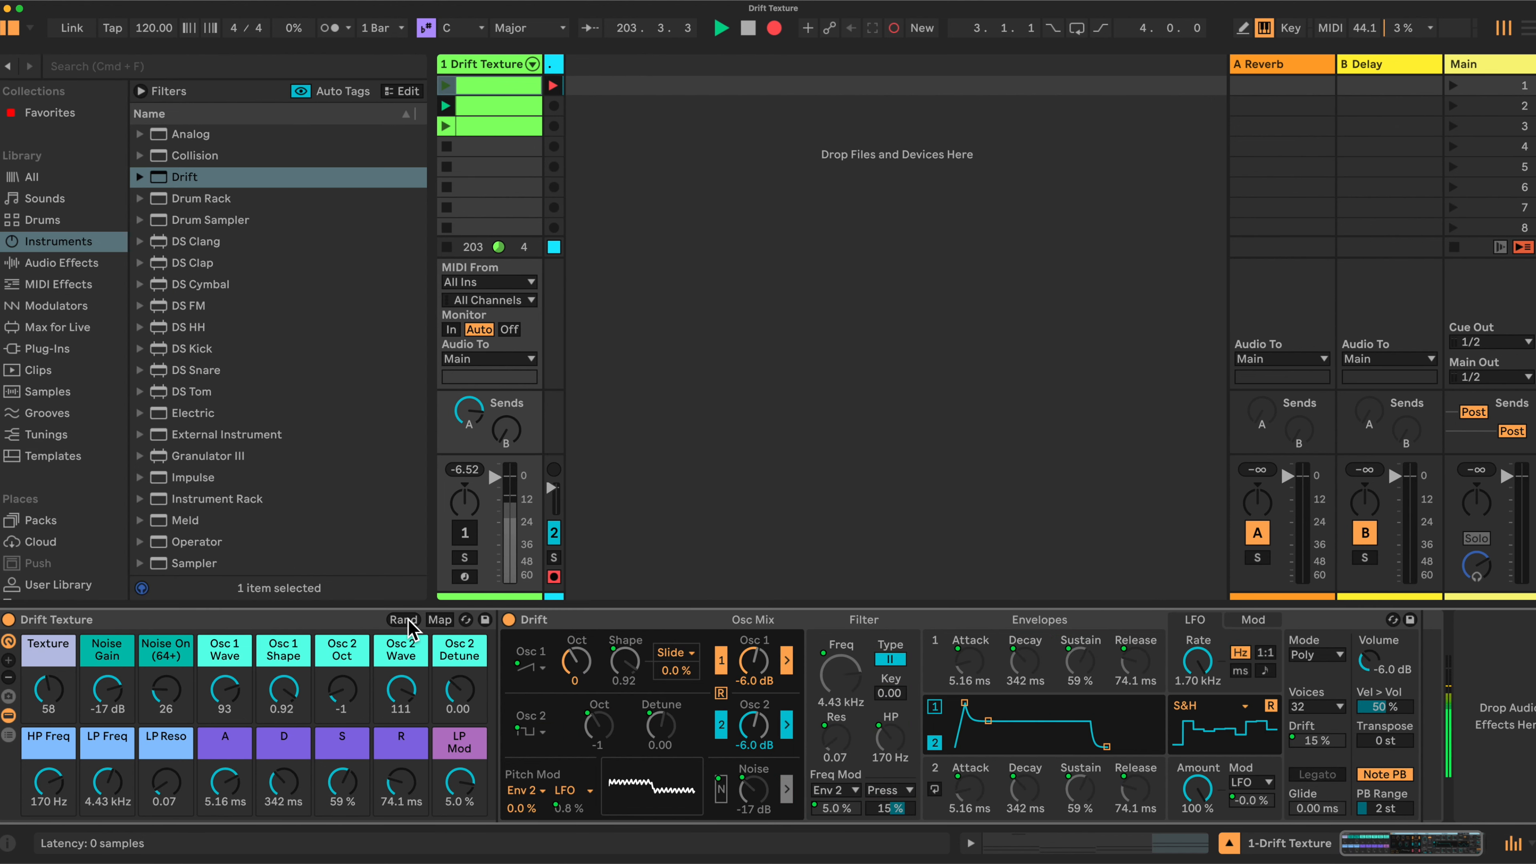
click(472, 535)
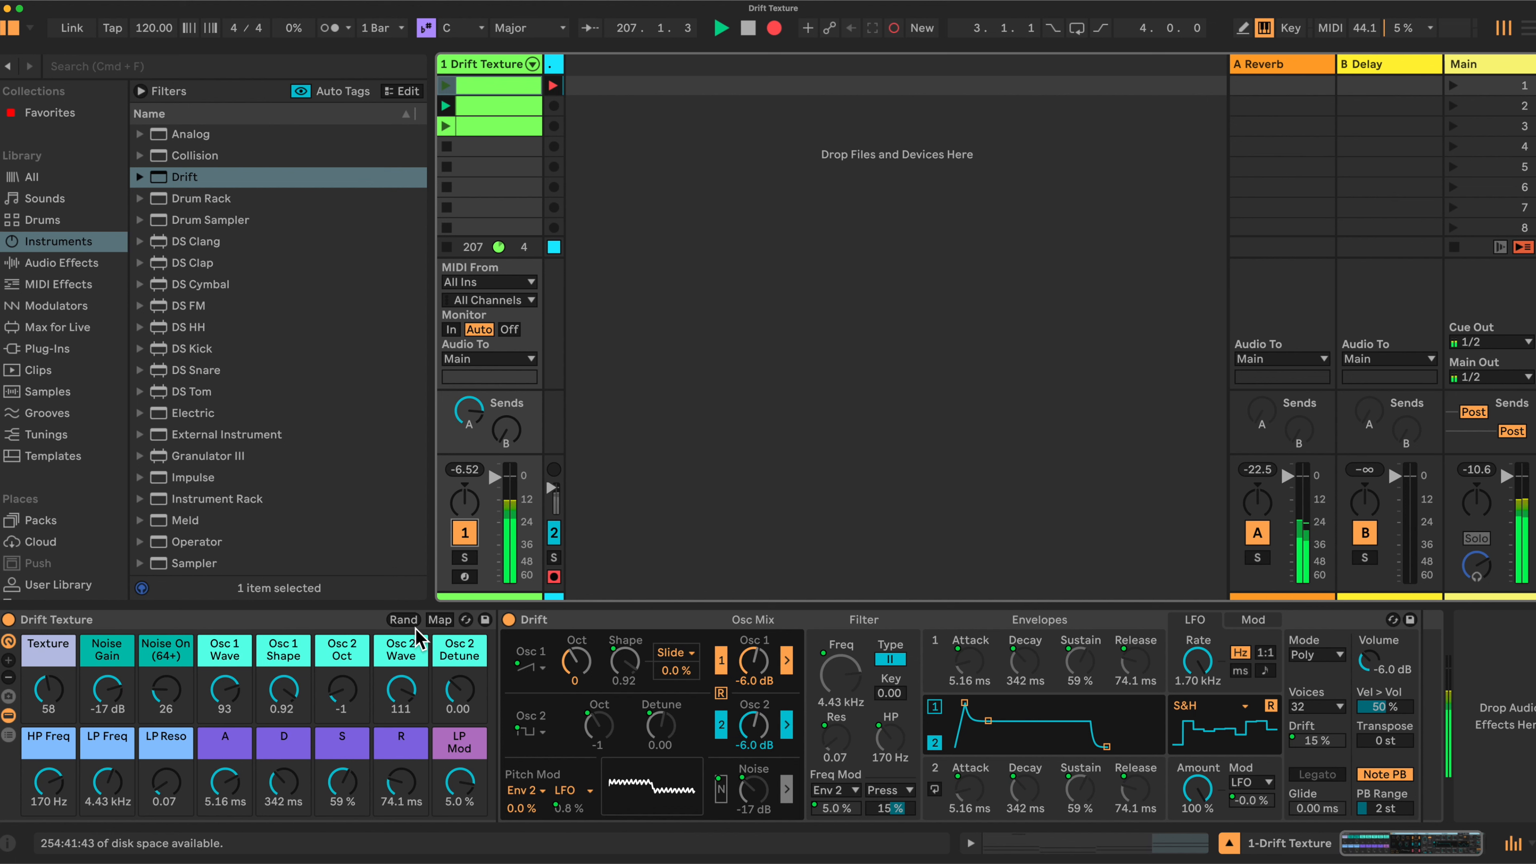
click(403, 619)
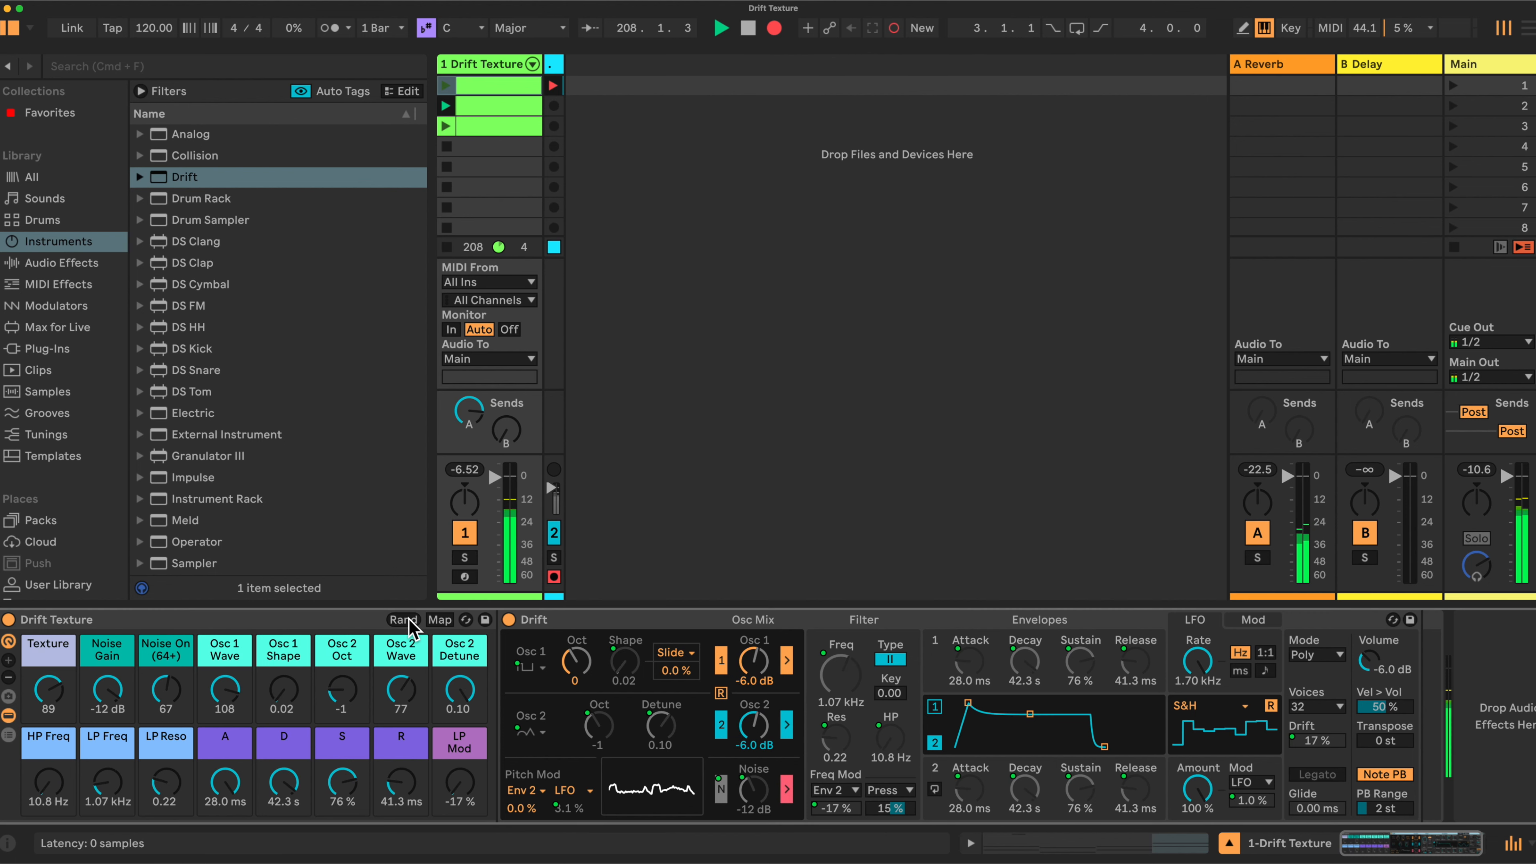
click(409, 621)
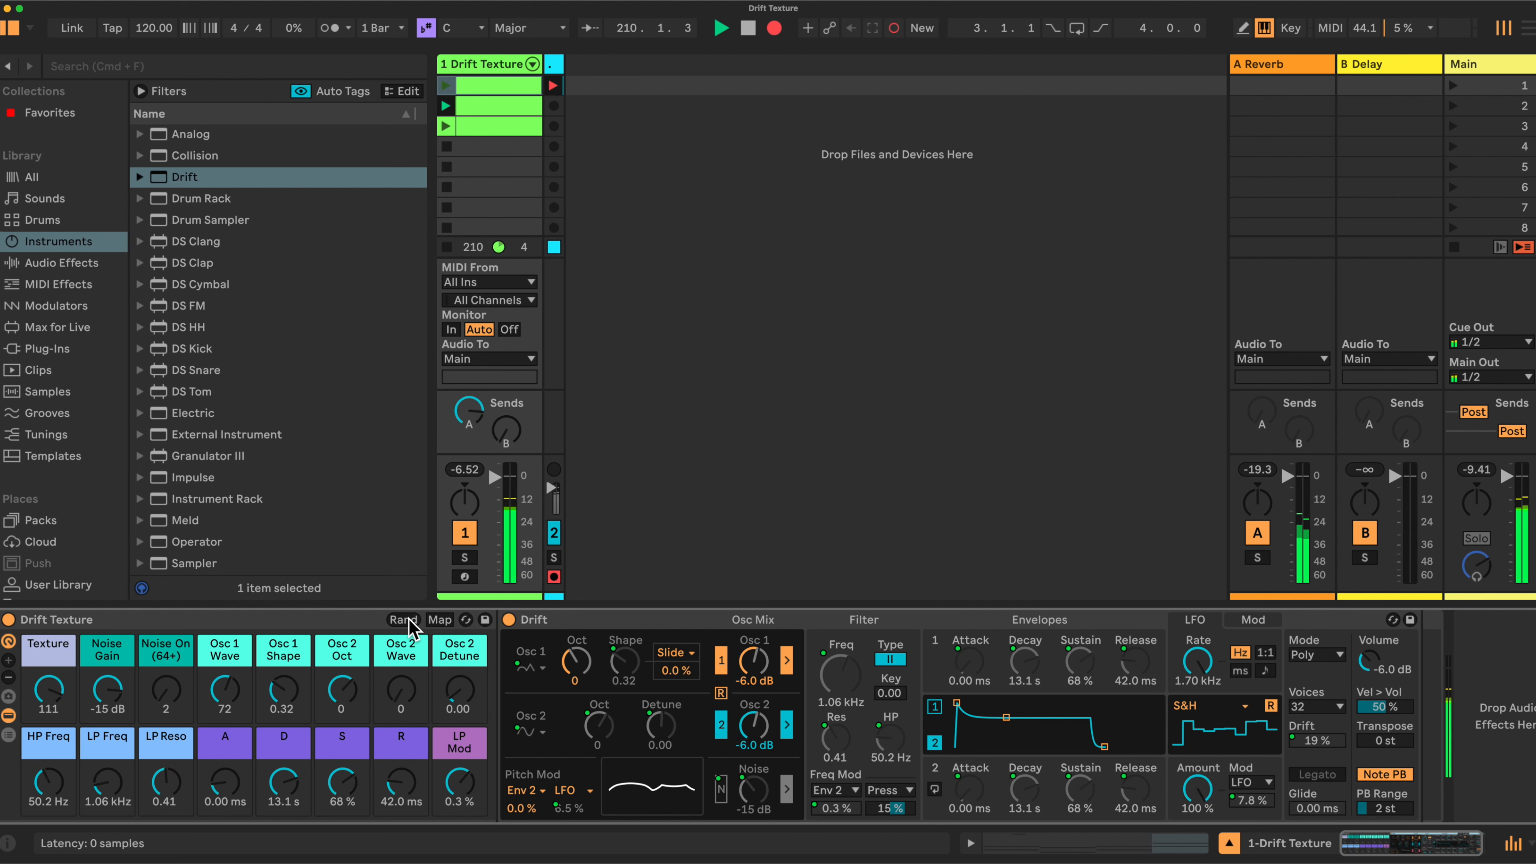
click(409, 621)
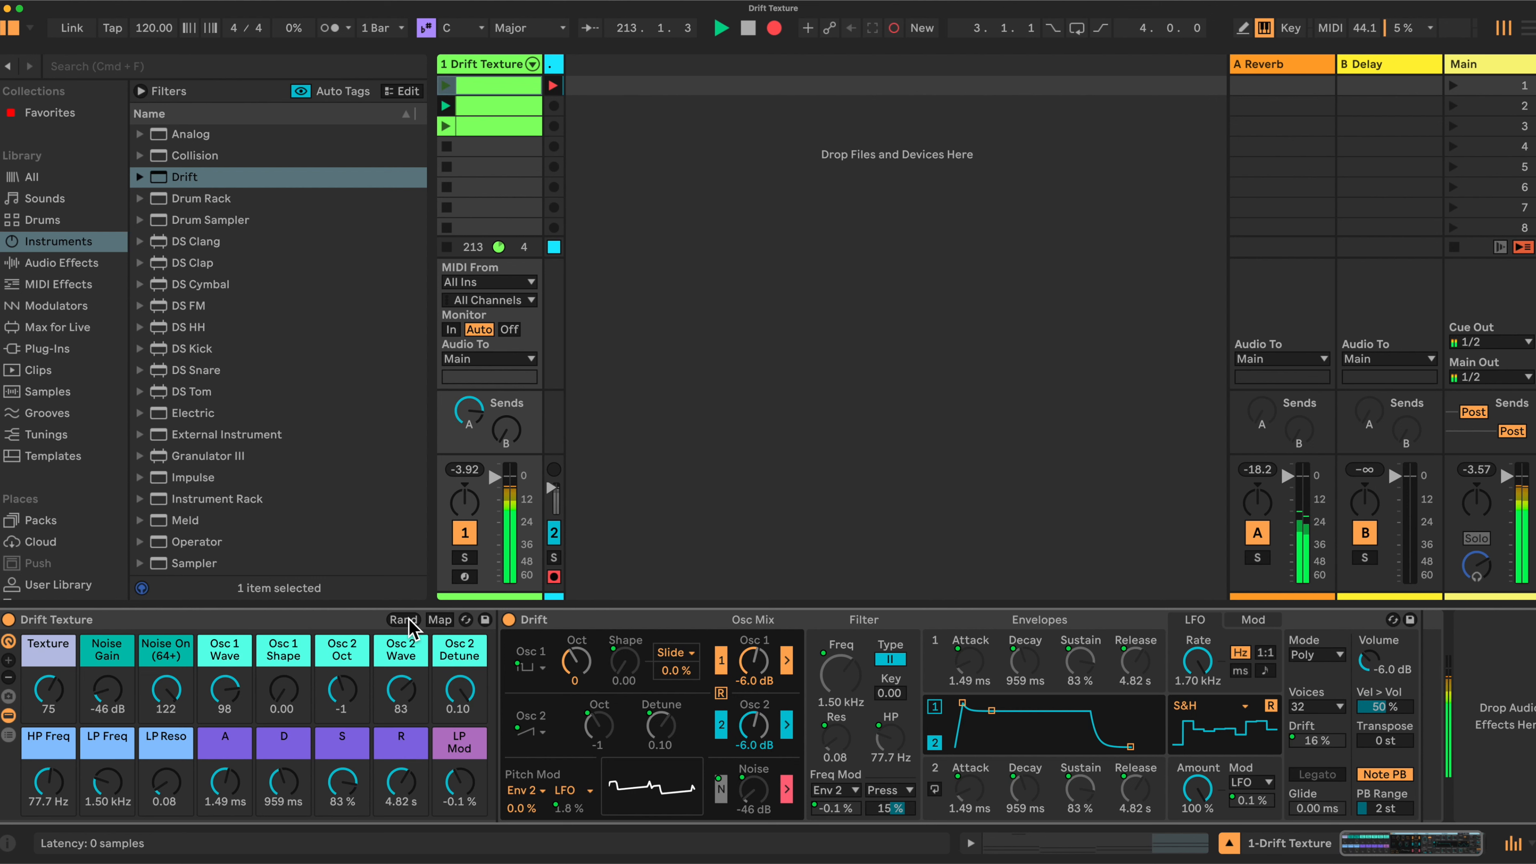
click(409, 620)
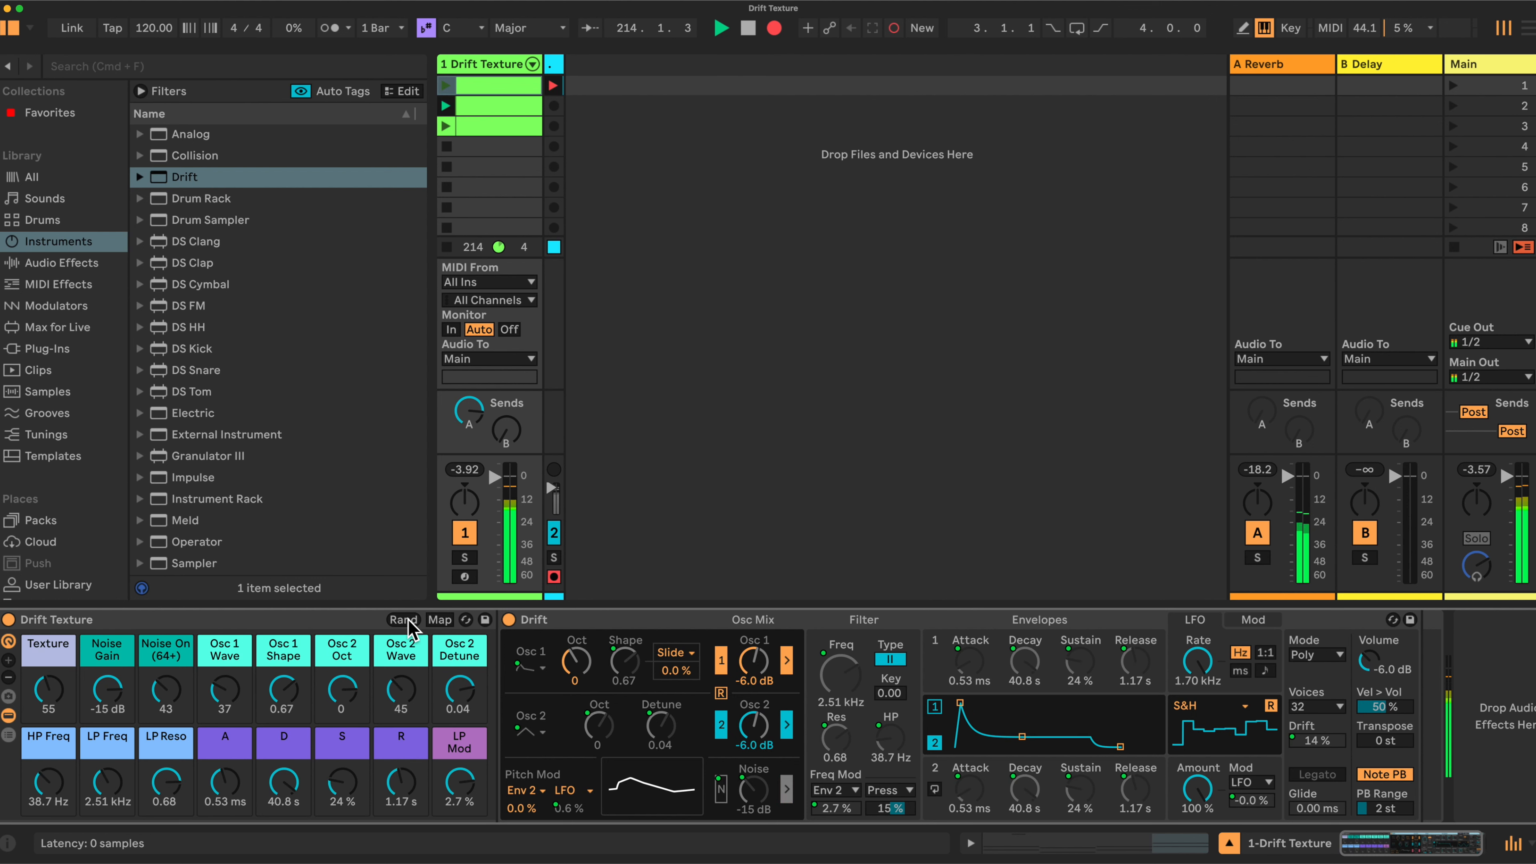
Adjust the macros: R to 2.28 s, Texture to 89, LP Reso to 0.53, LP Freq to 3.15 kHz
drag(392, 782, 392, 768)
drag(53, 688, 54, 645)
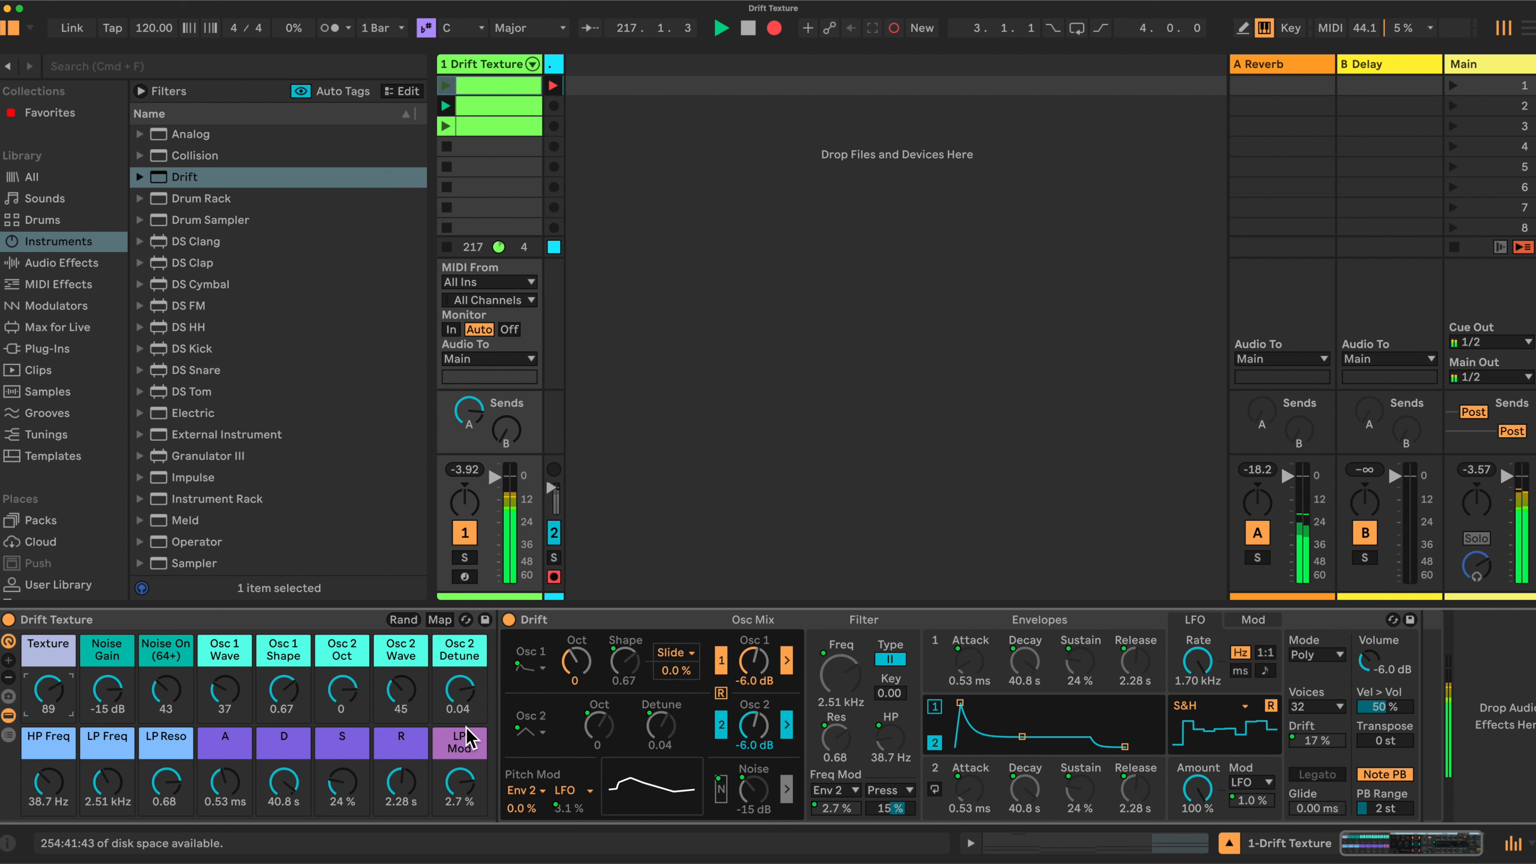
drag(159, 786, 158, 796)
drag(108, 783, 107, 772)
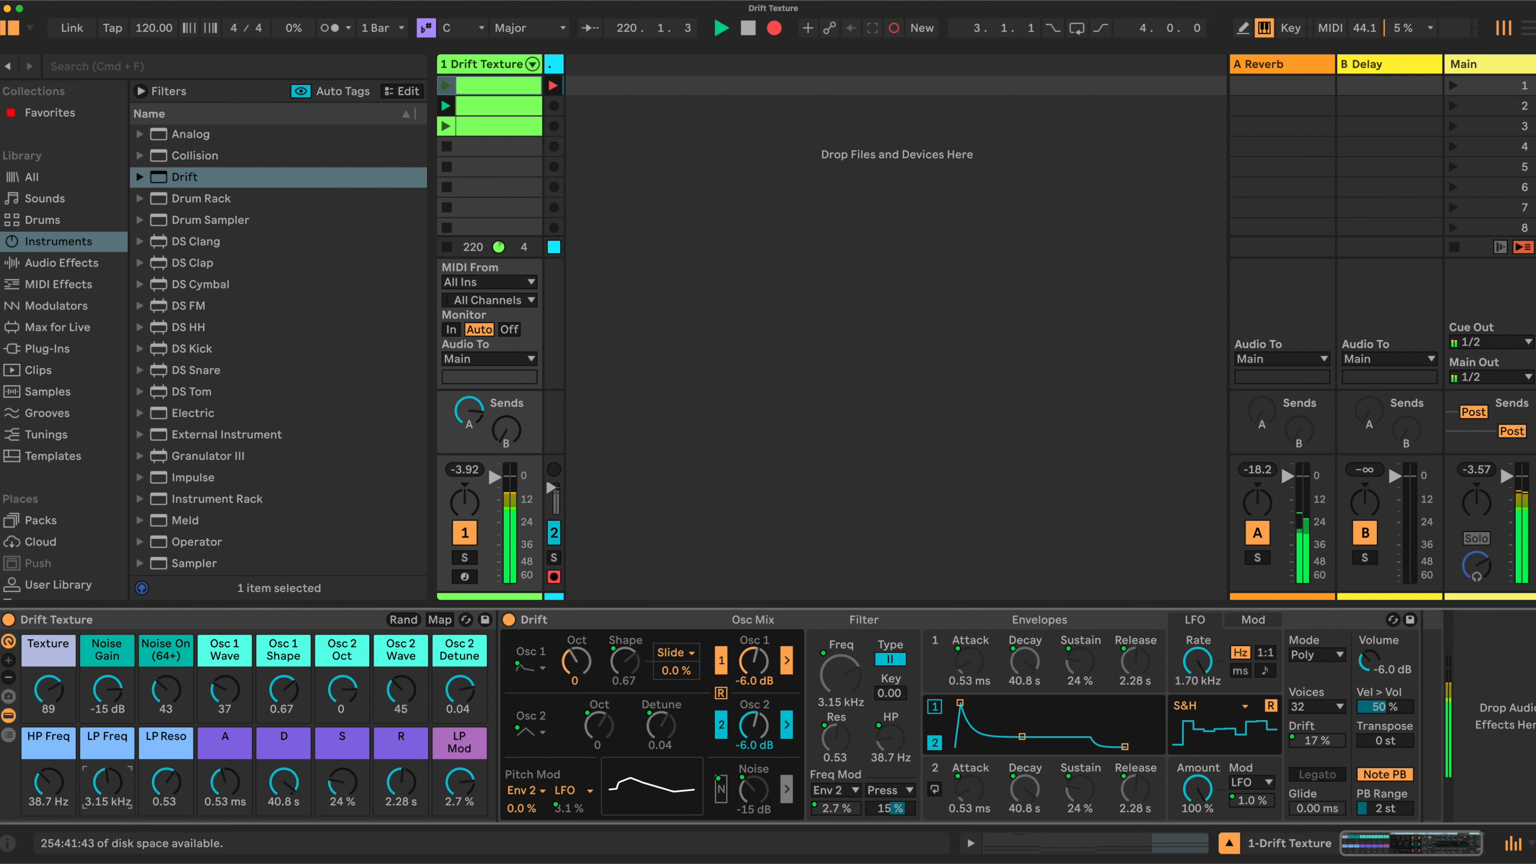